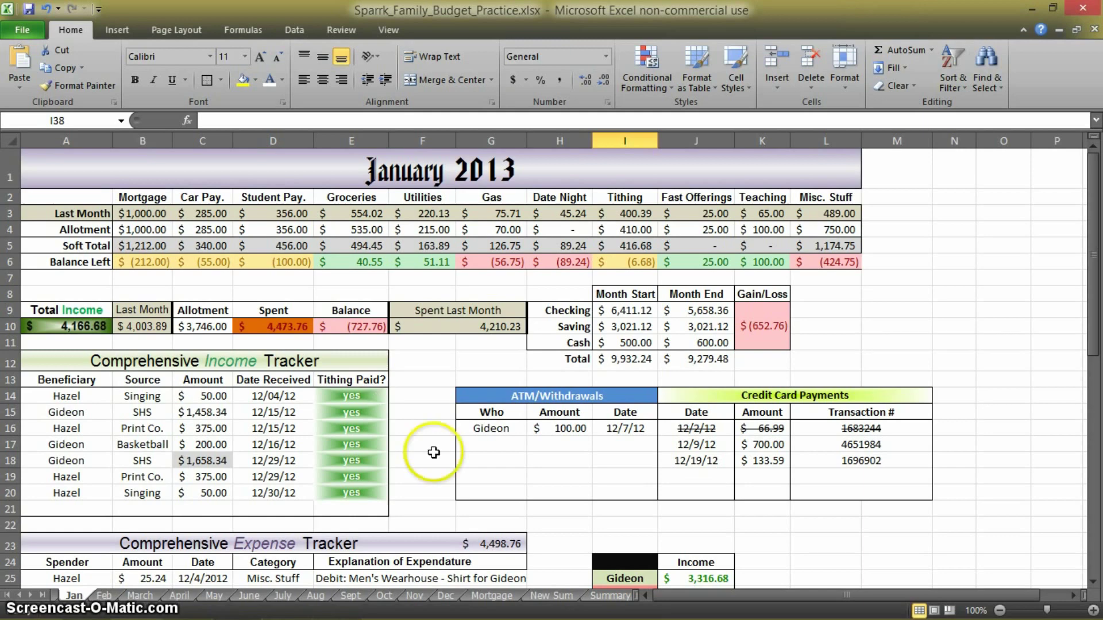
Look over the Credit Card Payments table and its payment amounts.
scroll(434, 453, down, 2)
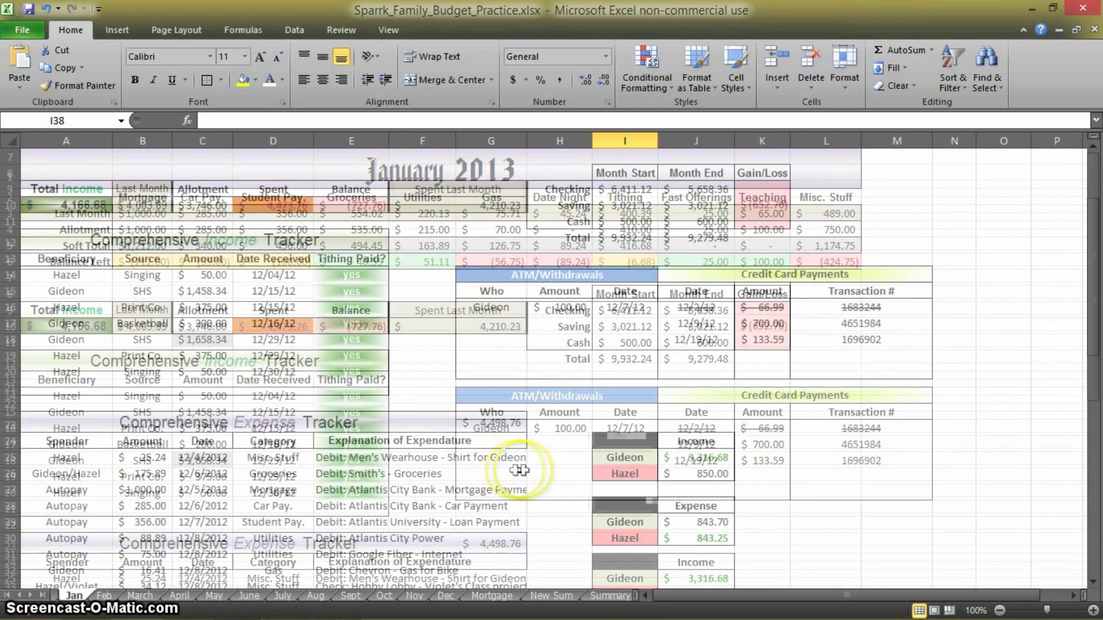
drag(713, 274, 856, 364)
click(879, 402)
scroll(925, 522, up, 2)
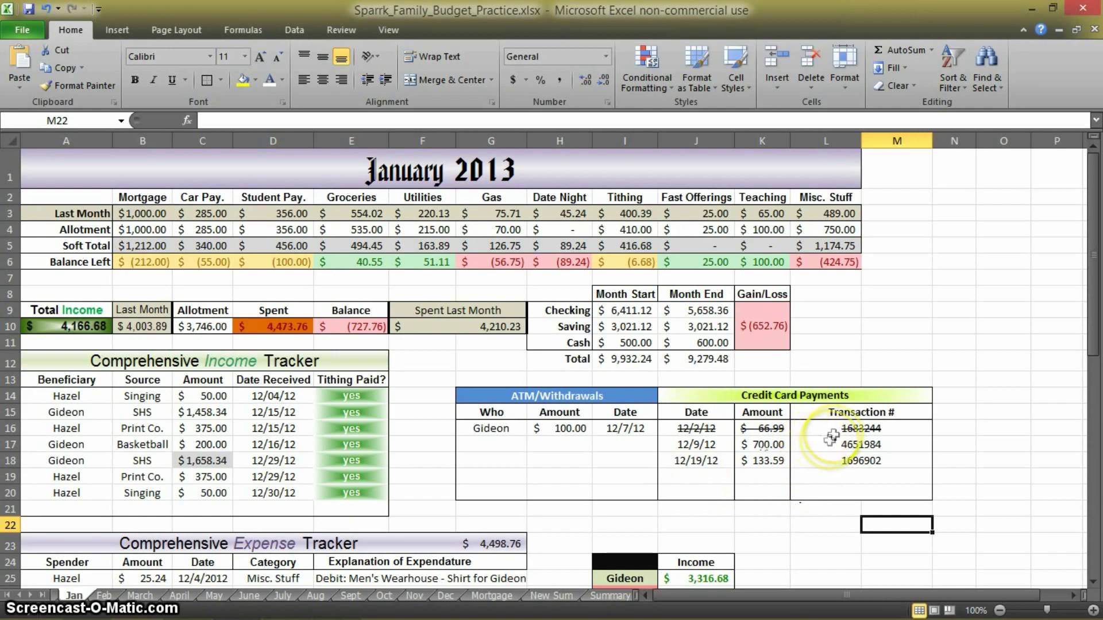
scroll(984, 492, down, 9)
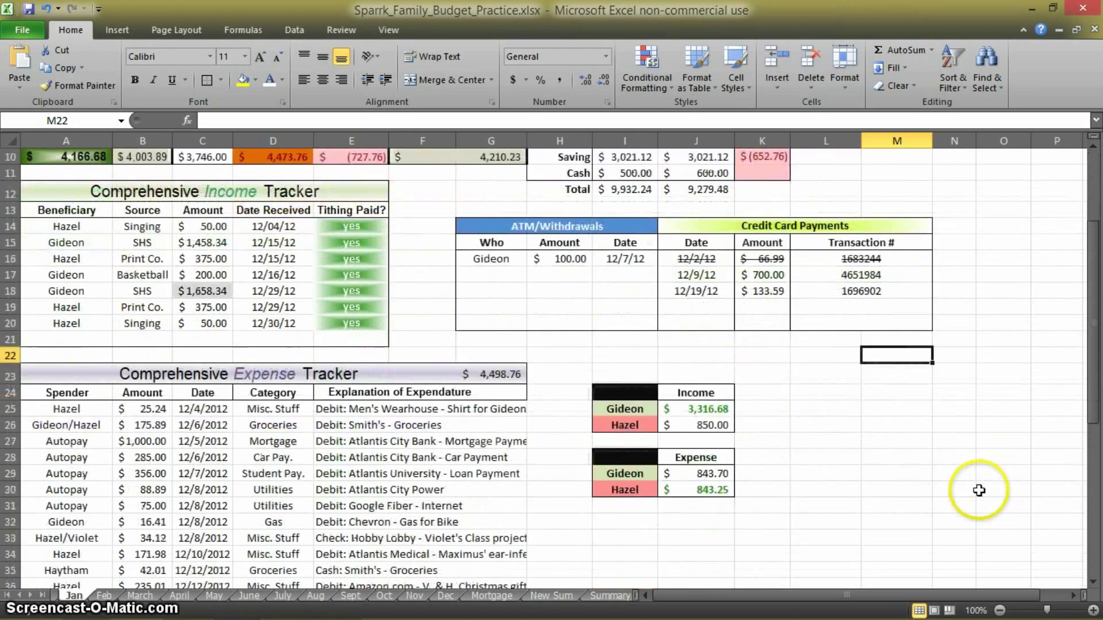
scroll(198, 497, up, 9)
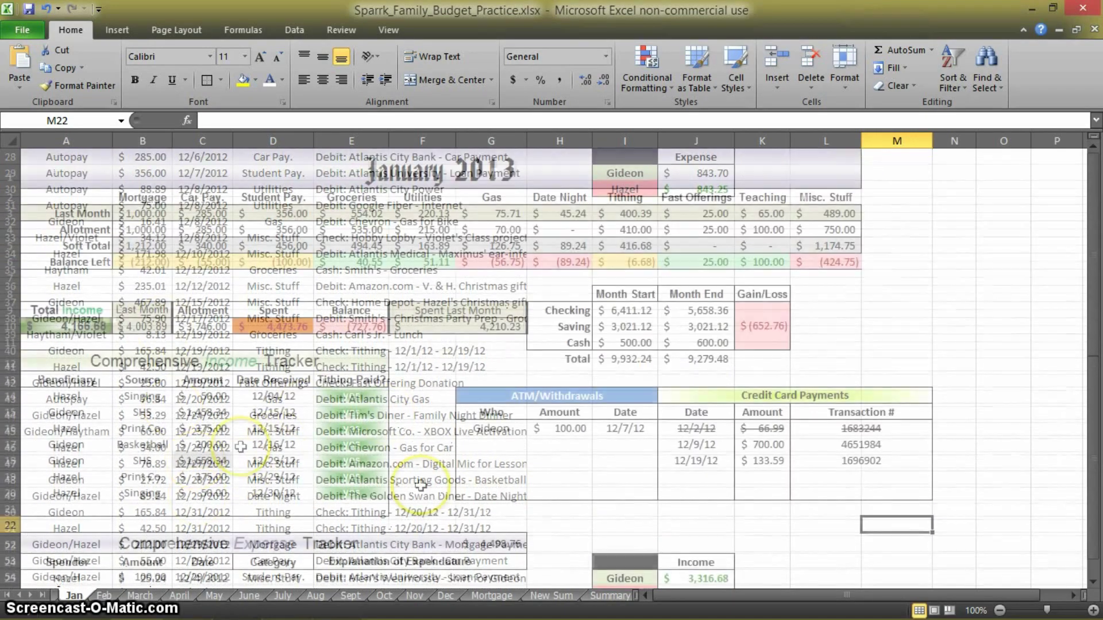
scroll(787, 489, down, 1)
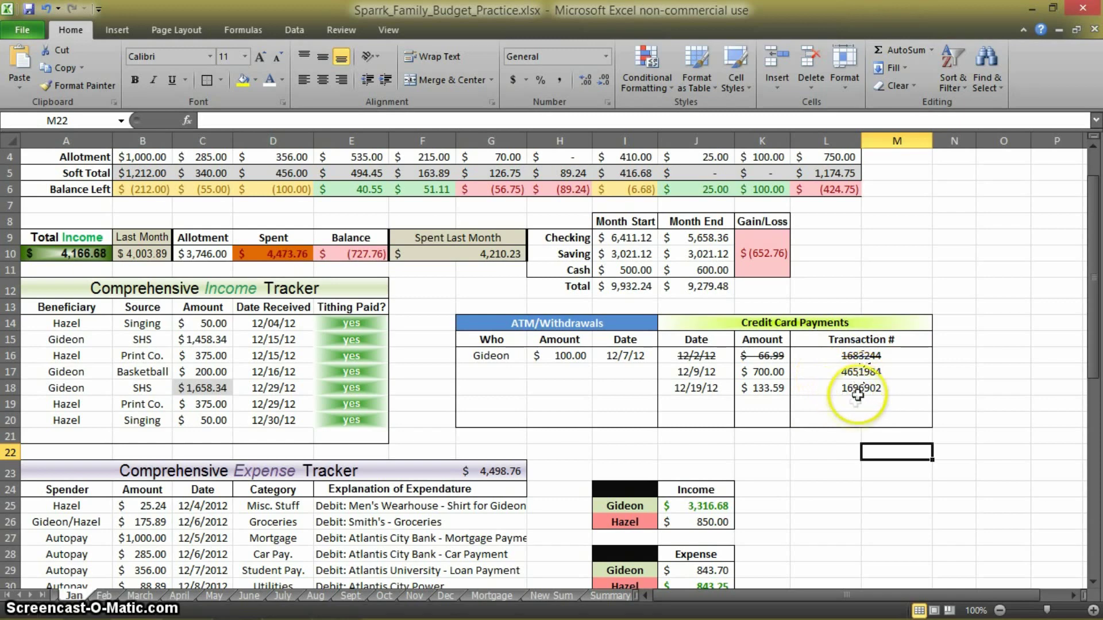
scroll(822, 432, down, 1)
scroll(821, 432, down, 2)
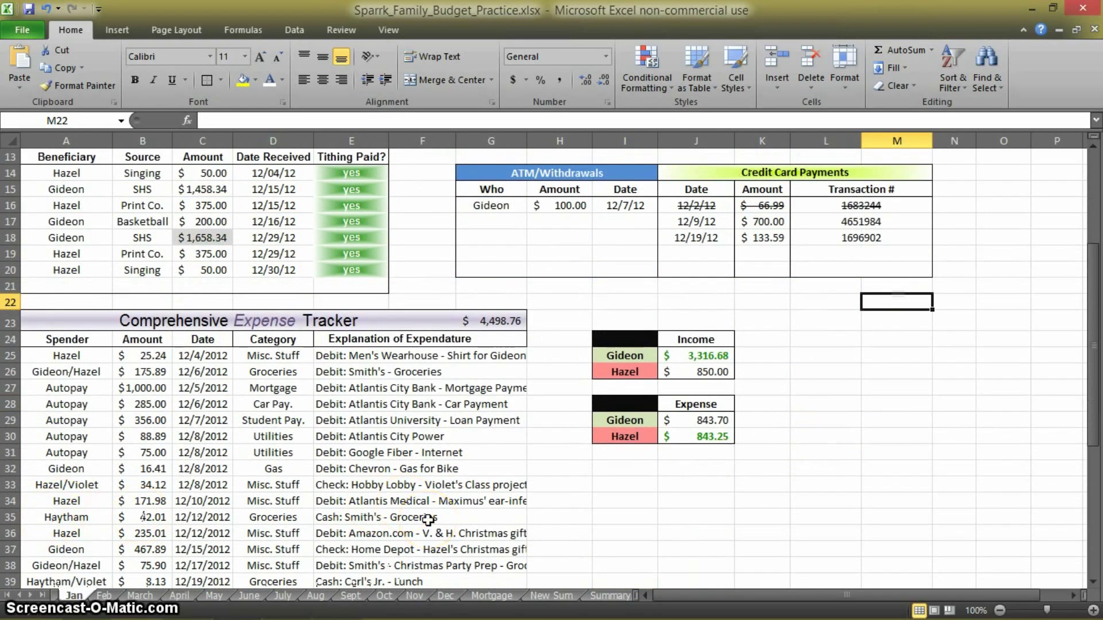
scroll(517, 557, up, 4)
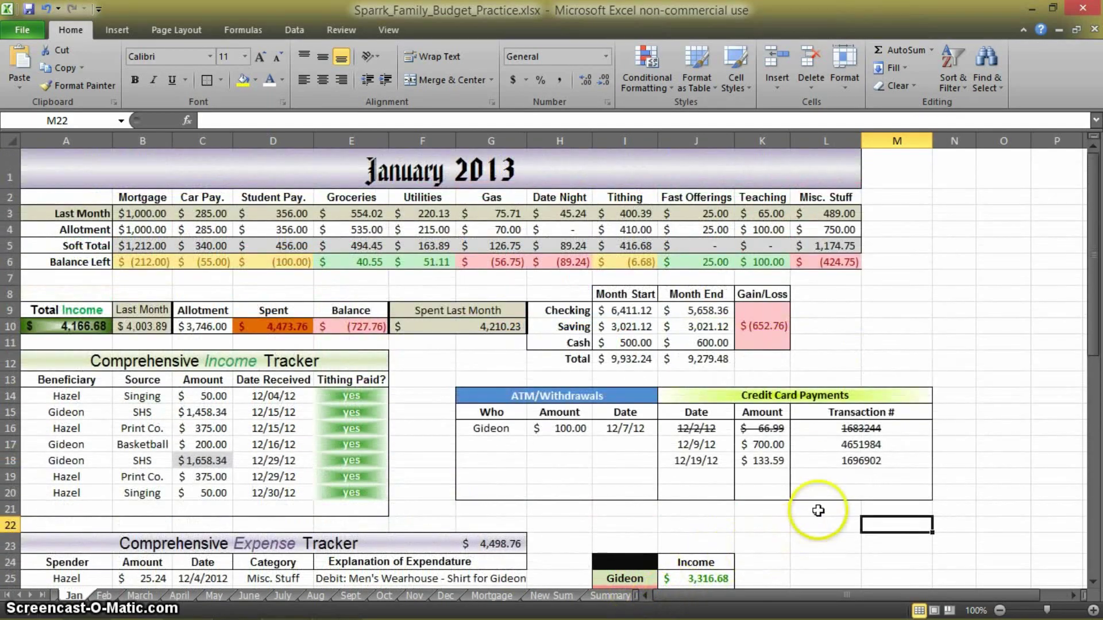
click(756, 447)
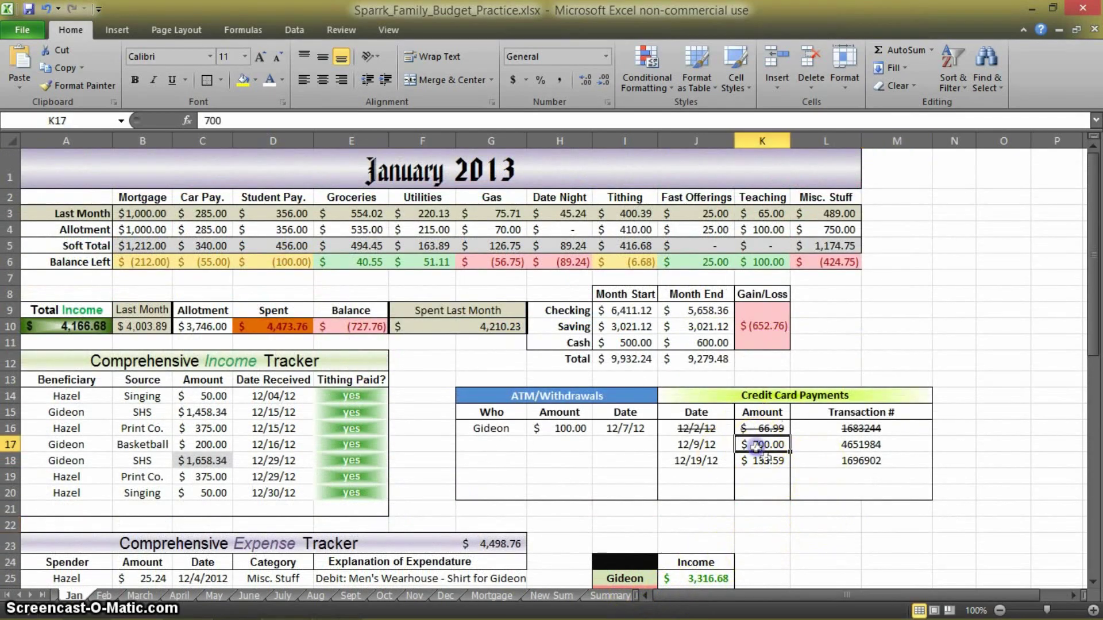
click(846, 508)
scroll(816, 540, down, 2)
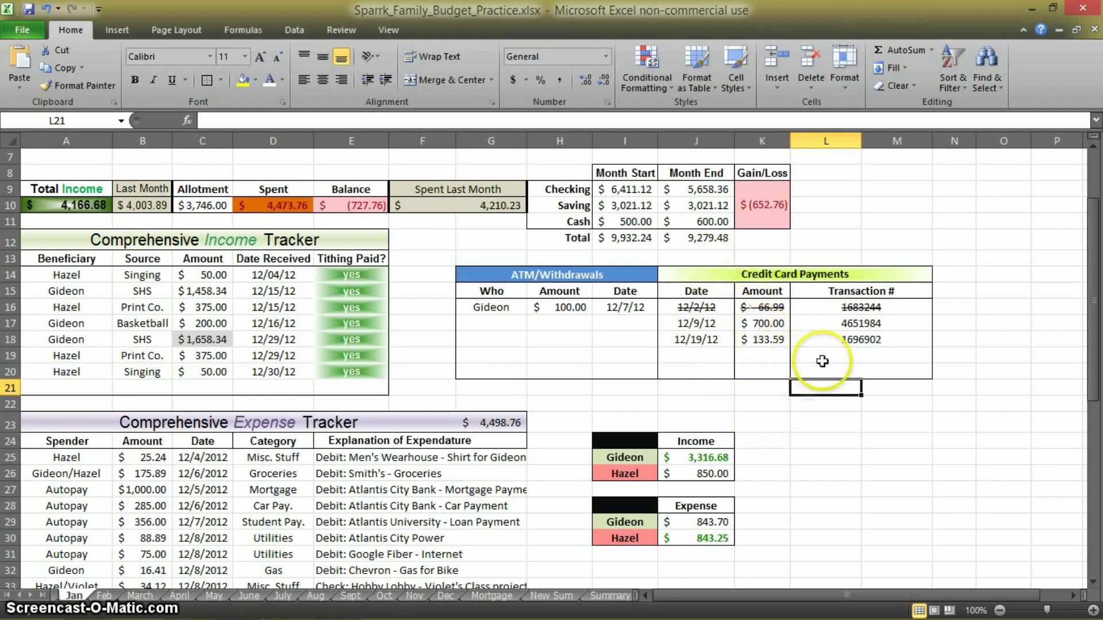
scroll(799, 391, down, 3)
scroll(771, 322, up, 3)
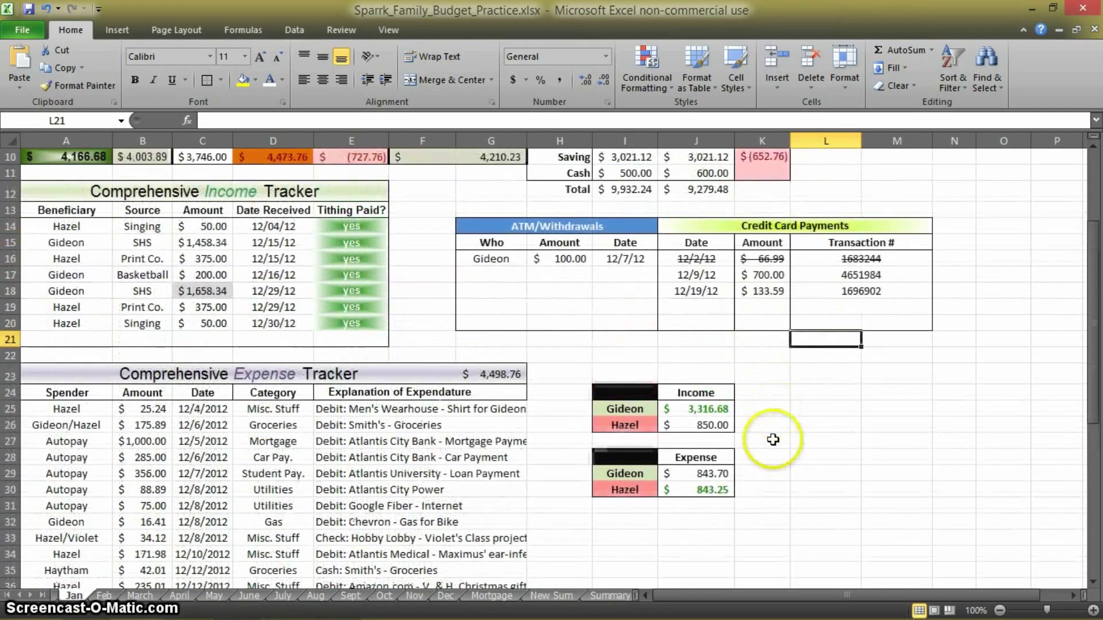
scroll(772, 439, up, 2)
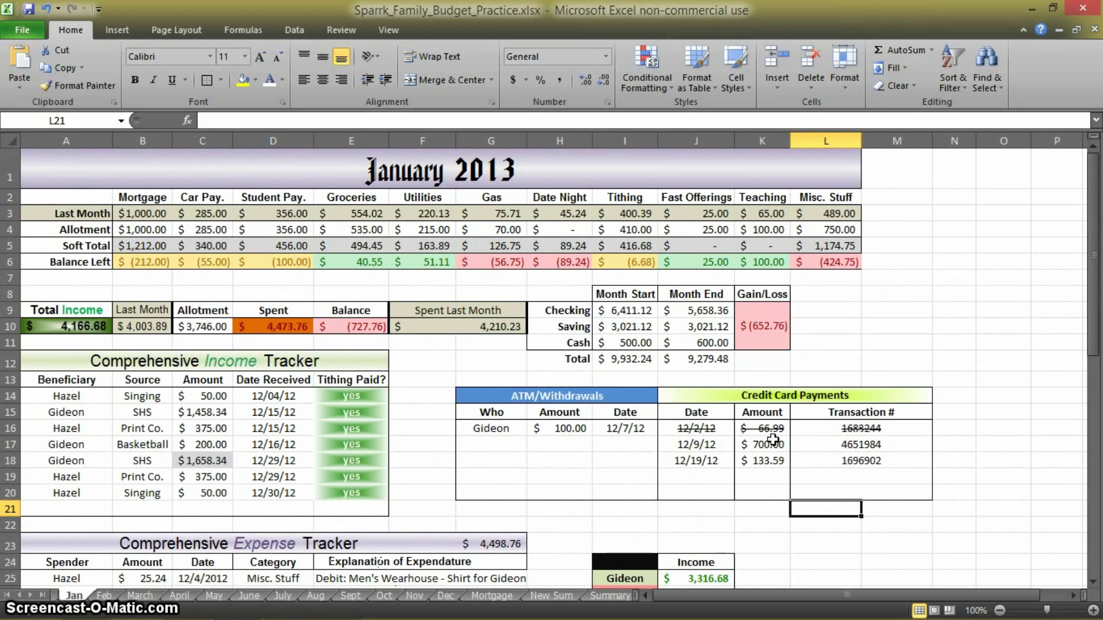
scroll(971, 415, down, 1)
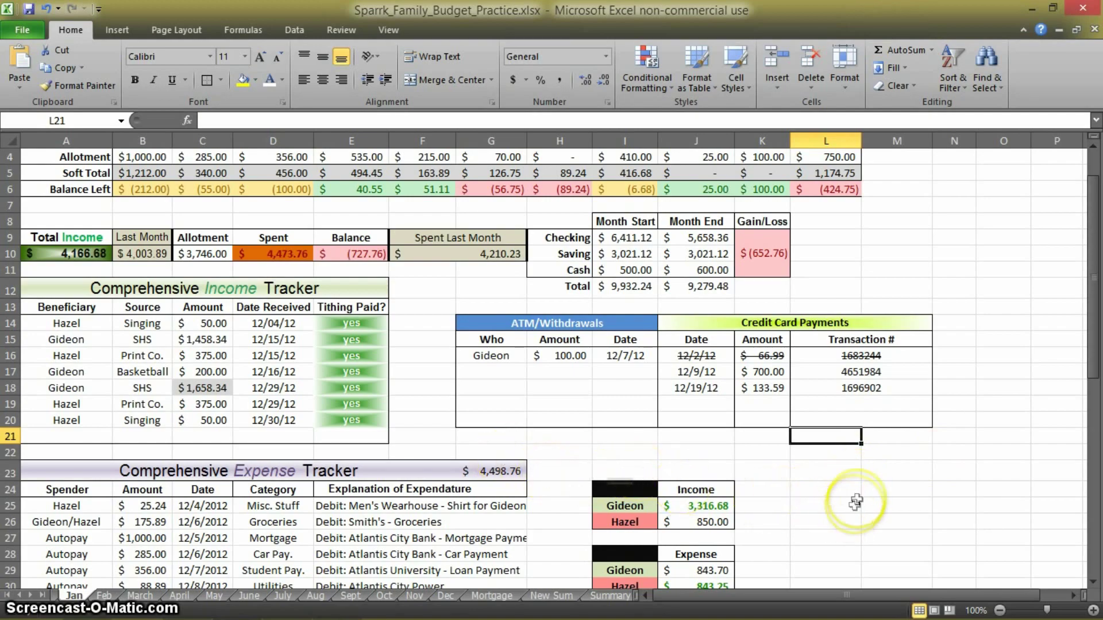
scroll(816, 501, down, 3)
scroll(803, 502, up, 4)
On the Feb sheet, inspect the Soft Total formulas for Groceries, Utilities, Gas, Tithing, Teaching and Misc. Stuff.
click(104, 595)
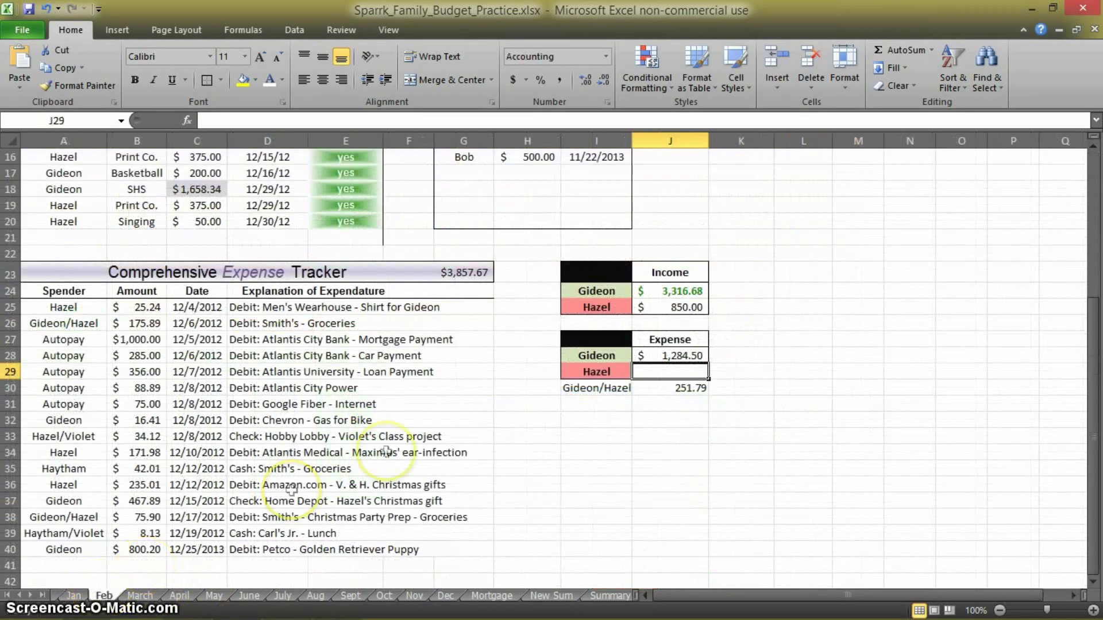
scroll(581, 521, up, 4)
scroll(581, 521, up, 1)
click(345, 246)
click(409, 246)
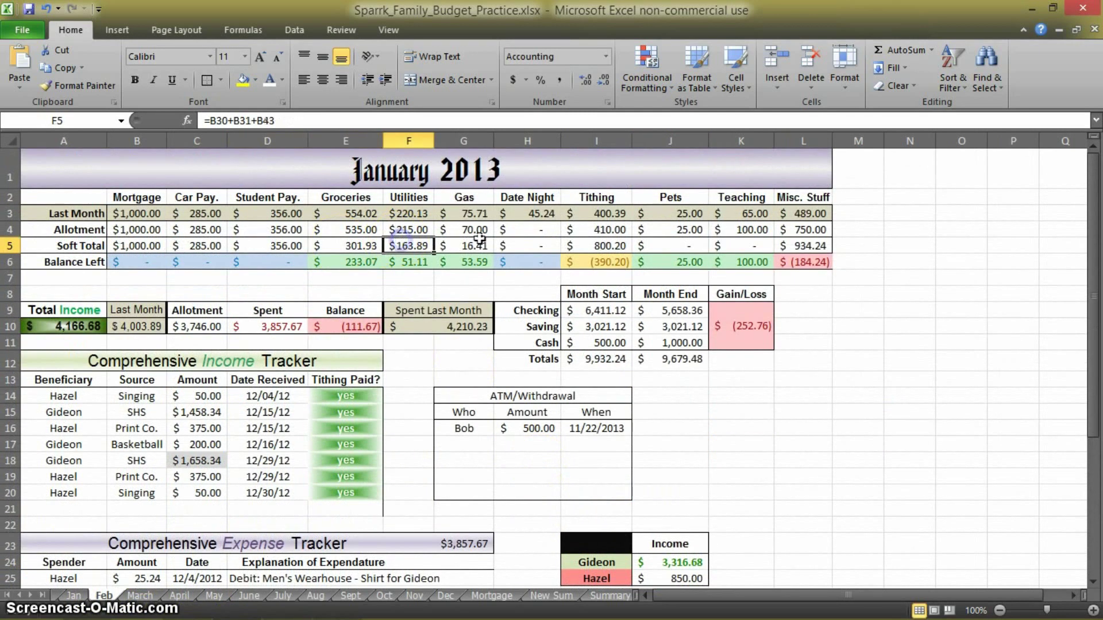
click(464, 246)
click(591, 246)
click(729, 242)
click(805, 246)
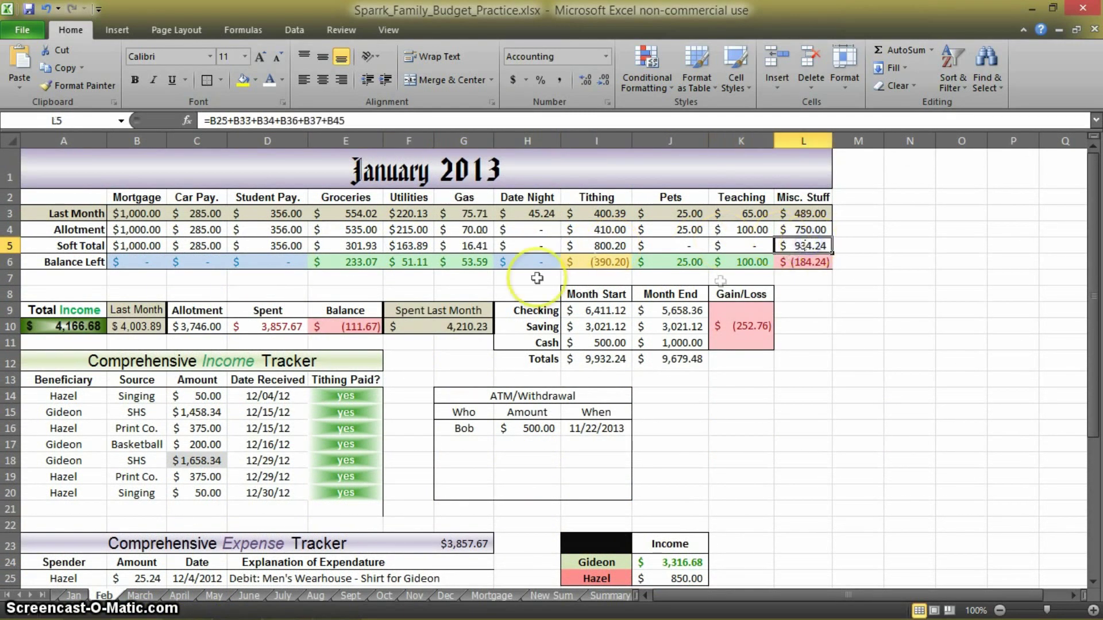
click(344, 246)
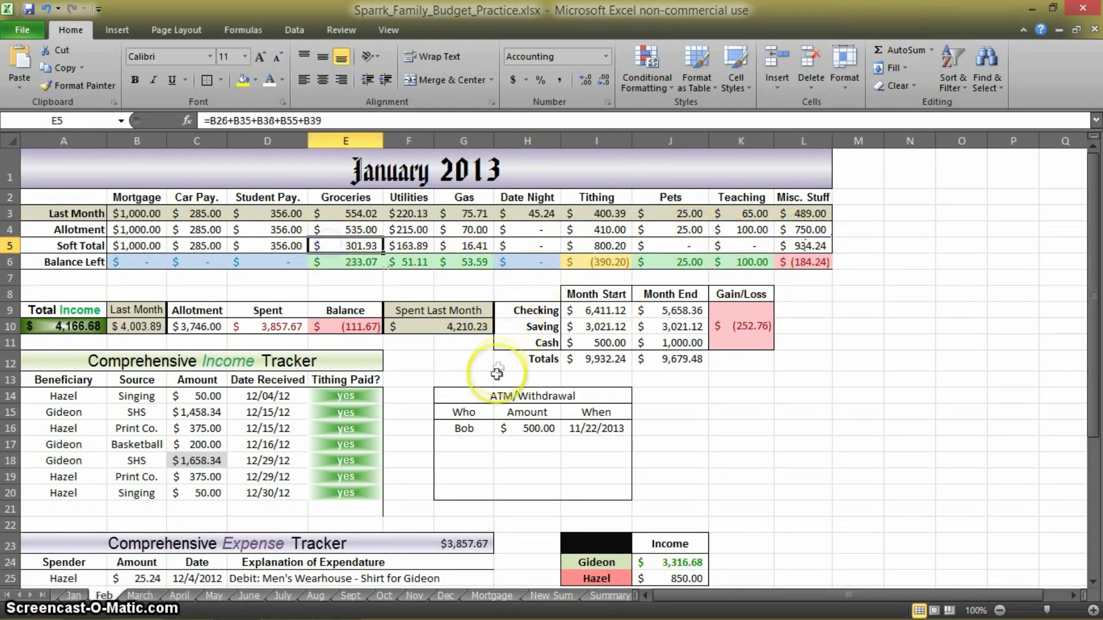
Edit the Groceries Soft Total formula in E5 to also add the B40 amount.
scroll(420, 340, down, 2)
scroll(394, 337, up, 1)
scroll(369, 325, down, 4)
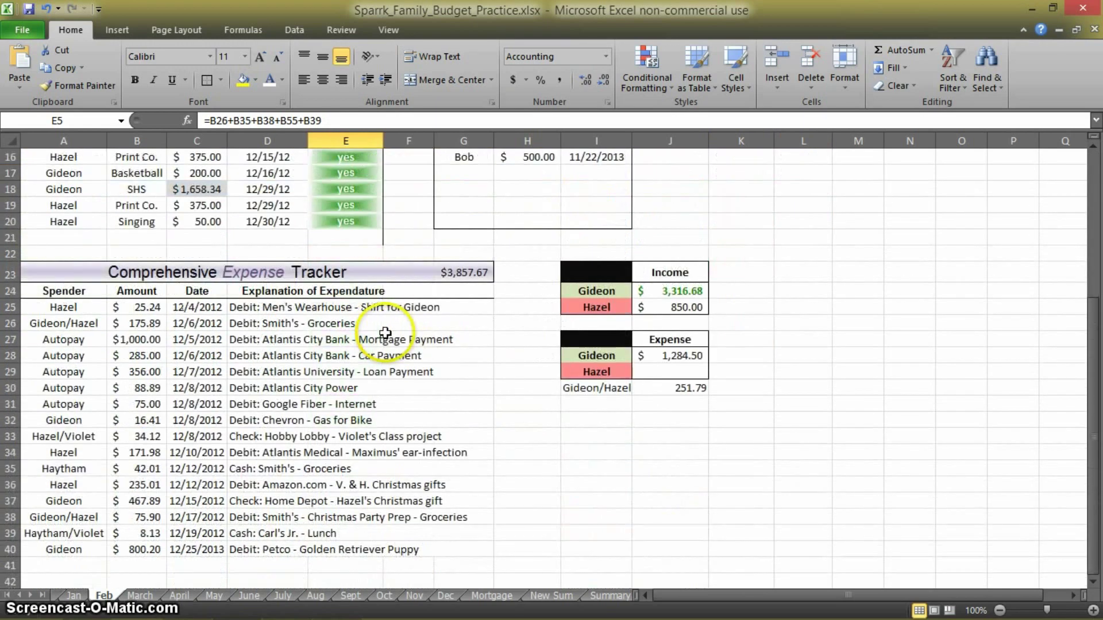
click(364, 137)
scroll(368, 326, up, 5)
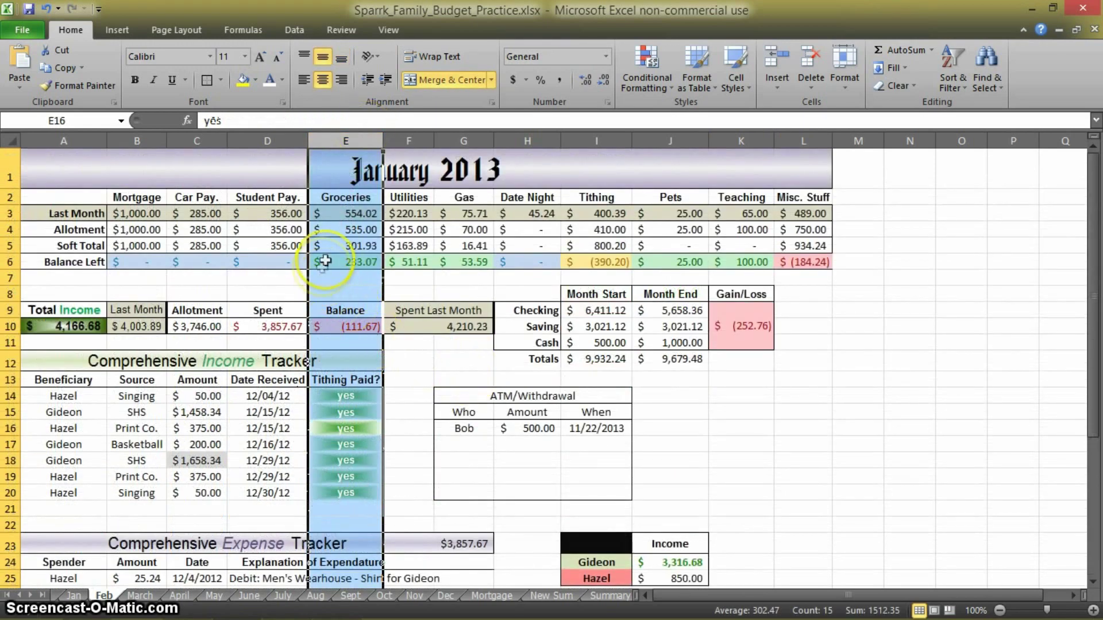
click(334, 249)
double_click(334, 249)
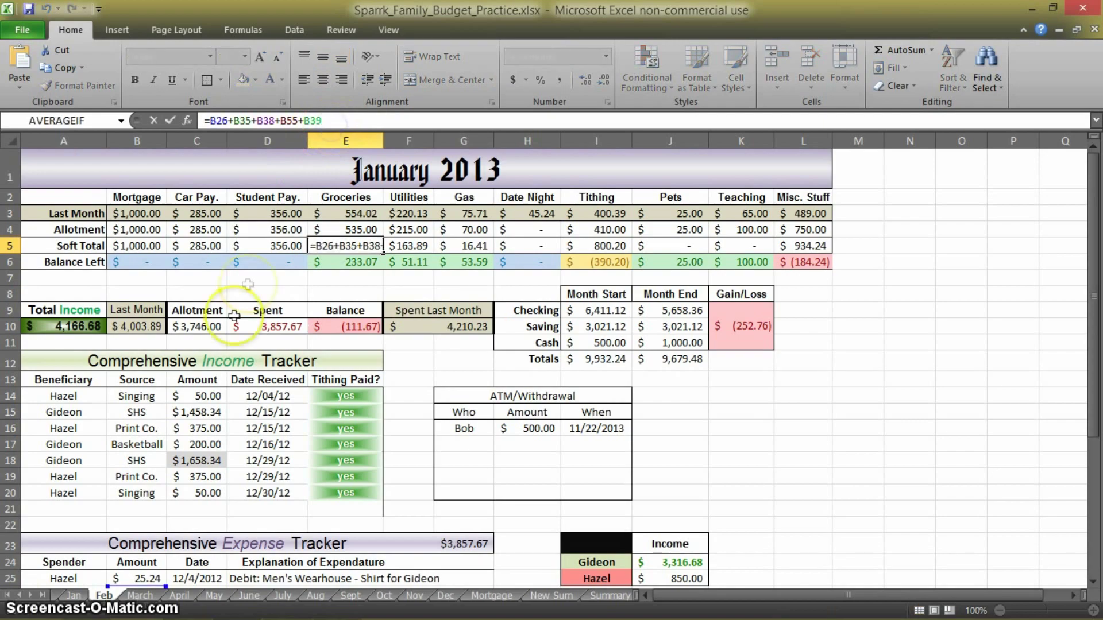
drag(1094, 253, 1097, 405)
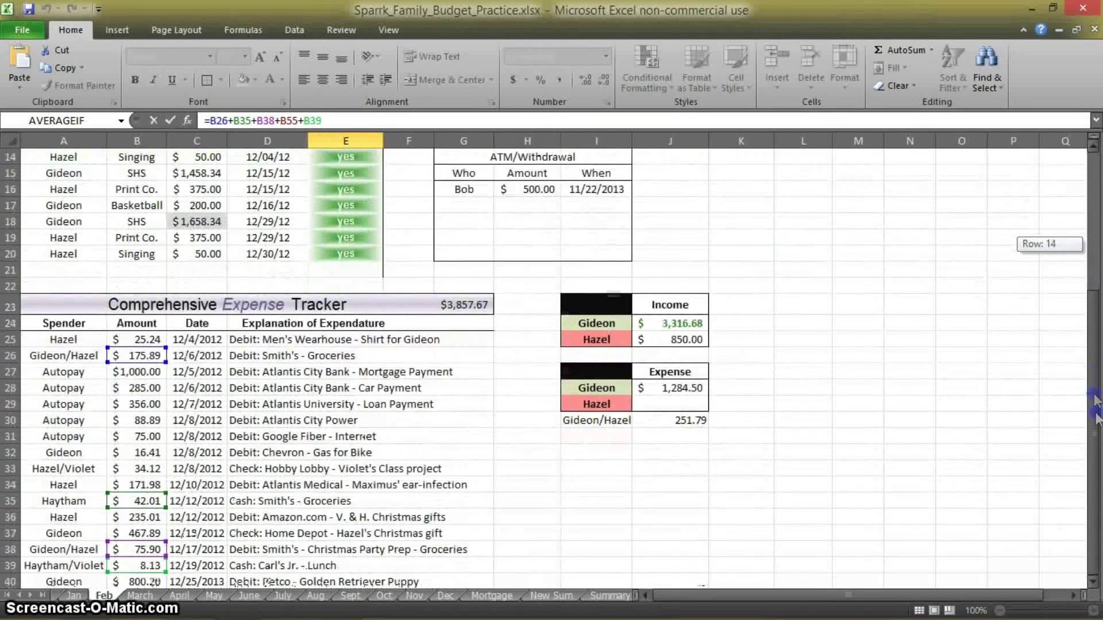
click(1095, 582)
click(1095, 581)
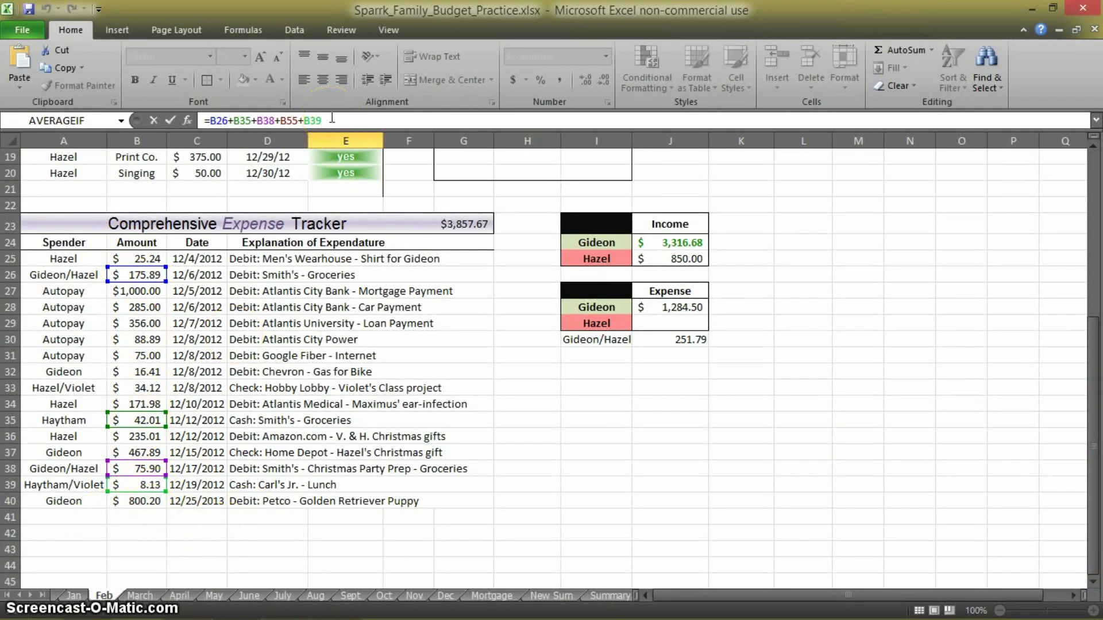
click(136, 501)
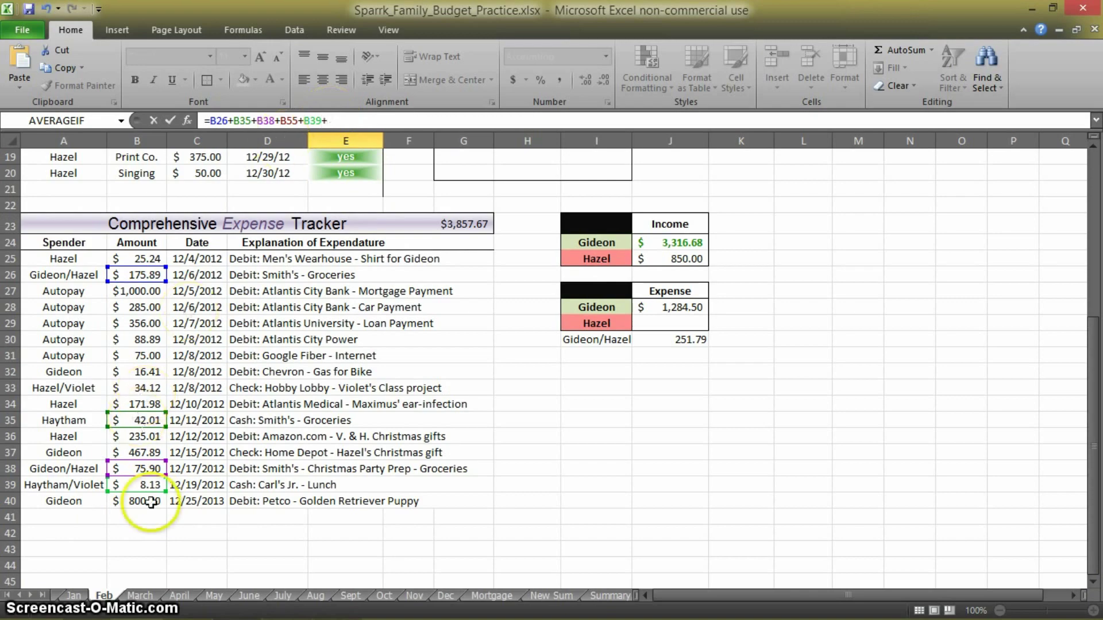
key(Return)
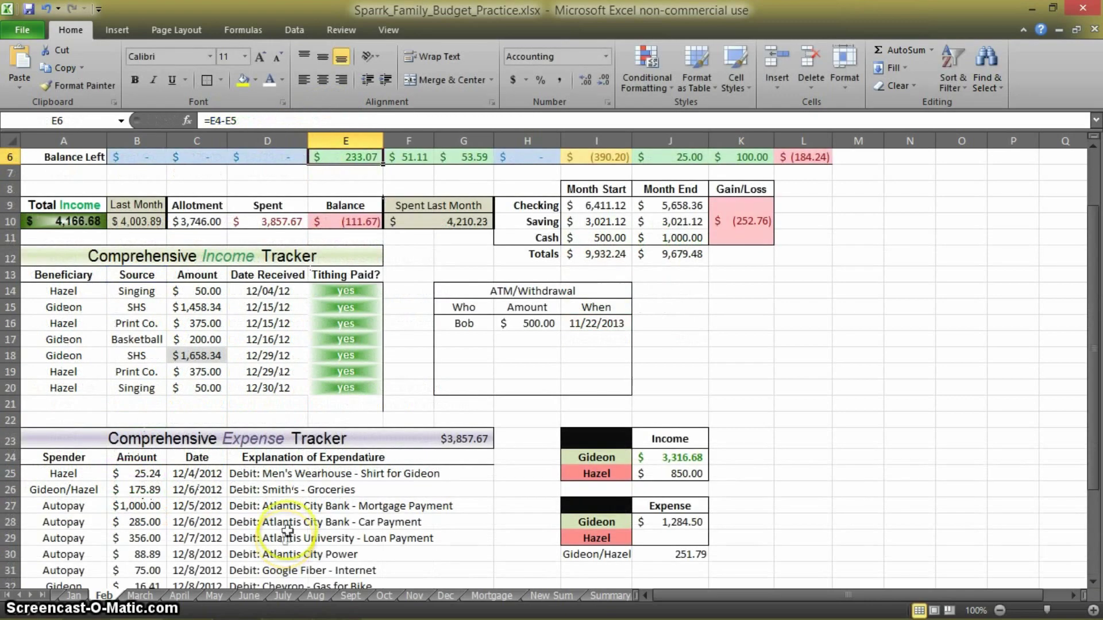
scroll(401, 503, up, 2)
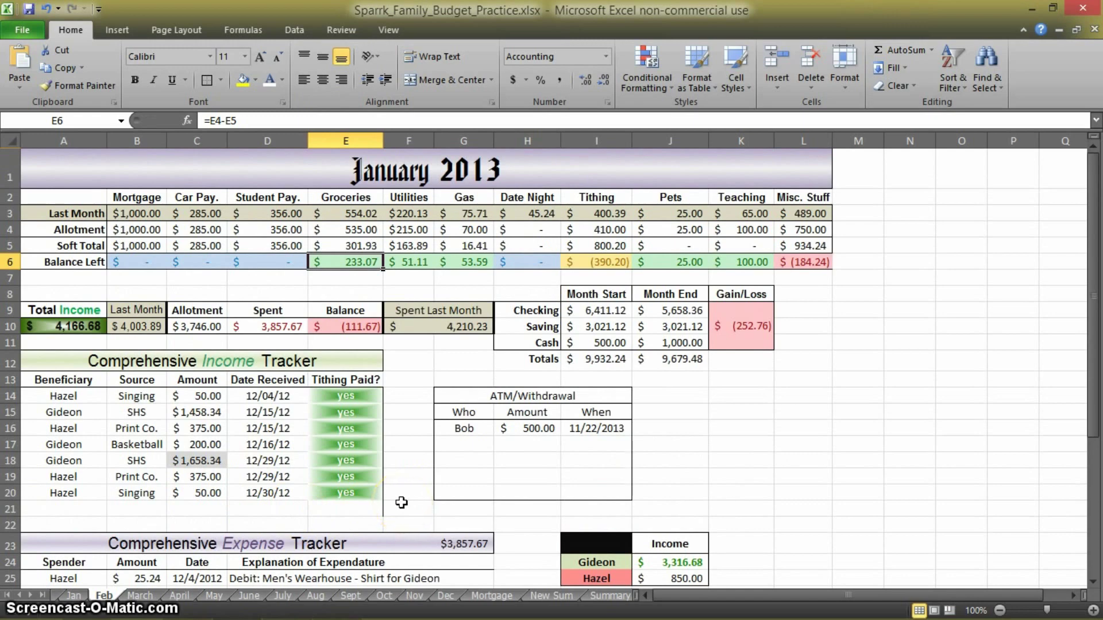
scroll(400, 493, down, 3)
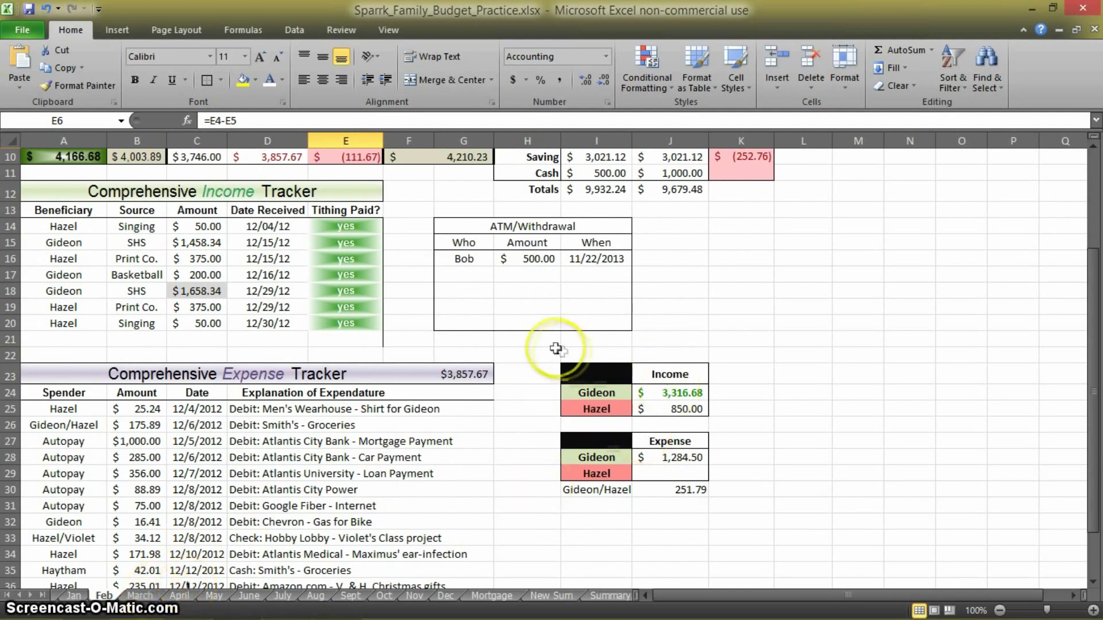
drag(558, 353, 737, 510)
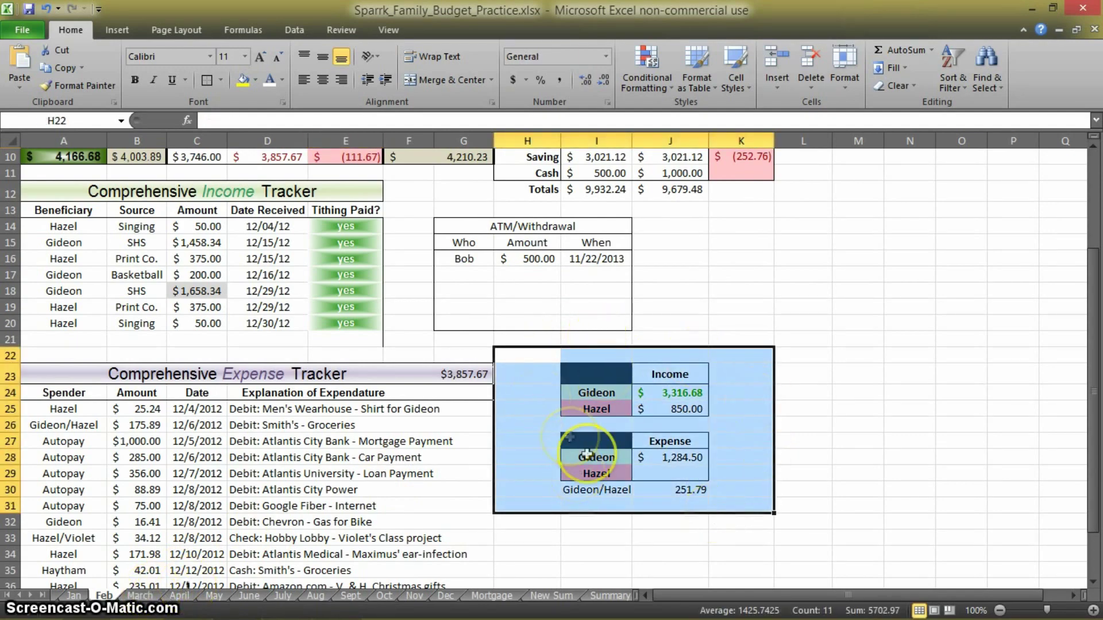
click(885, 446)
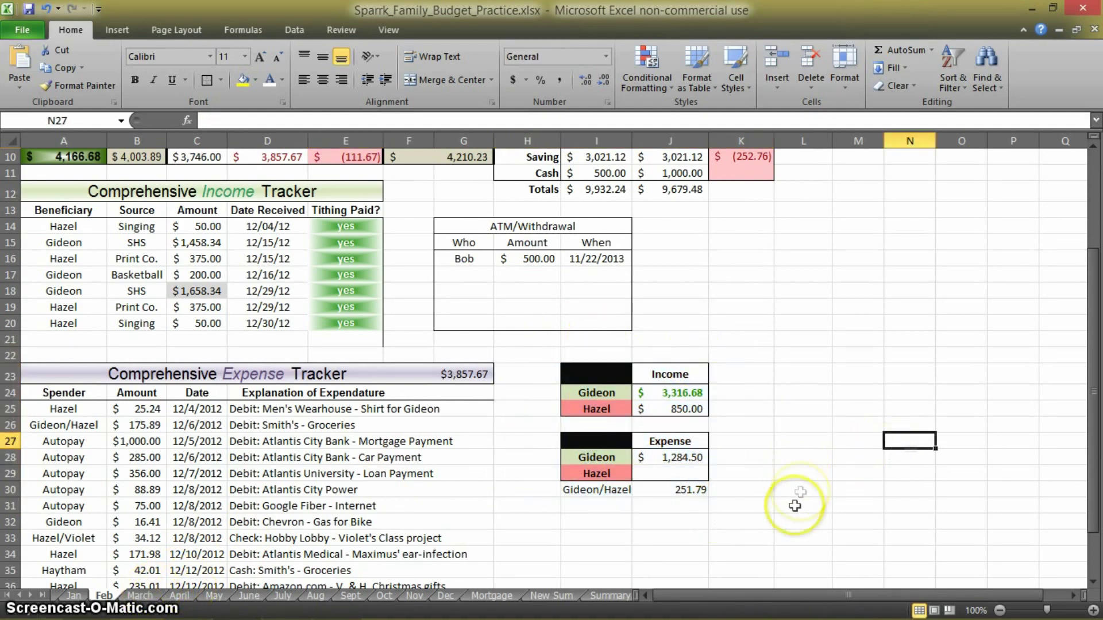
scroll(793, 511, up, 3)
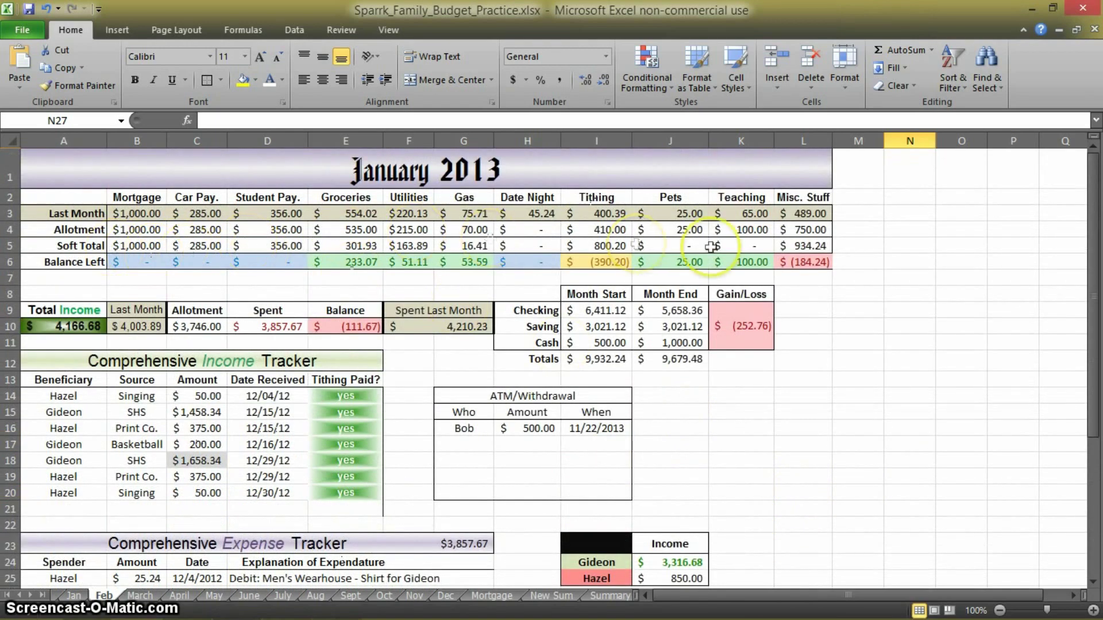
scroll(127, 259, down, 6)
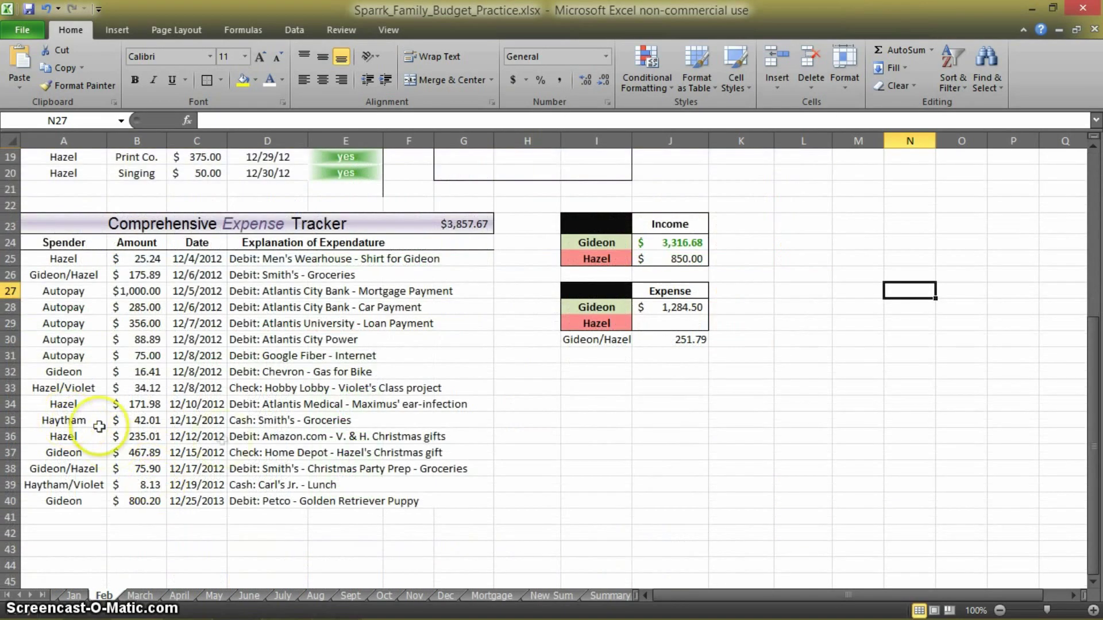
scroll(227, 444, up, 6)
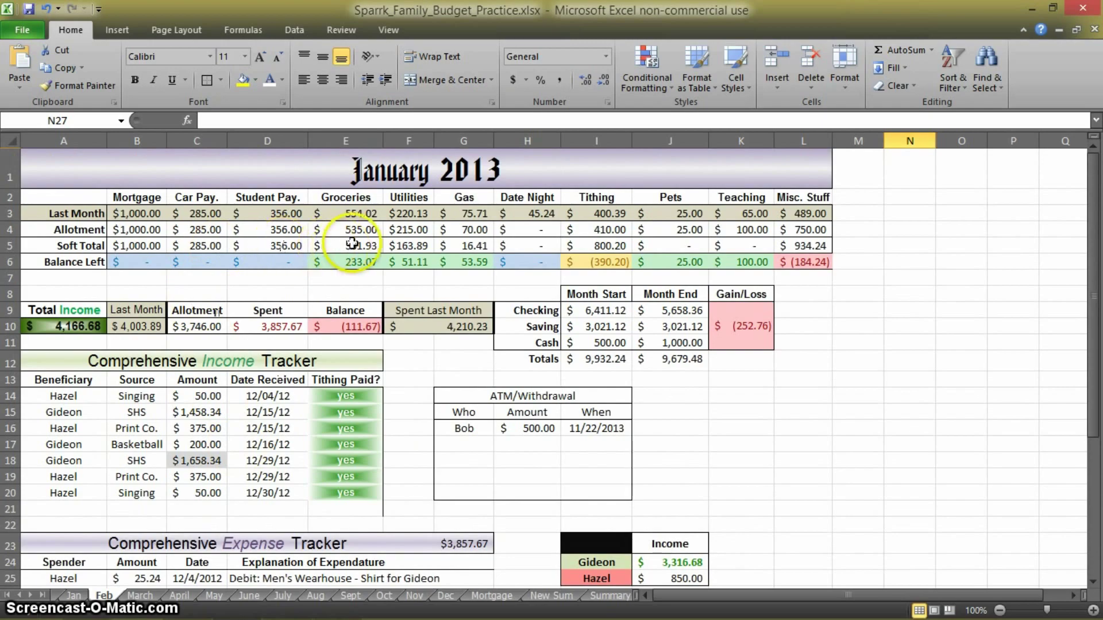
key(ctrl+Page_Up)
scroll(276, 414, up, 3)
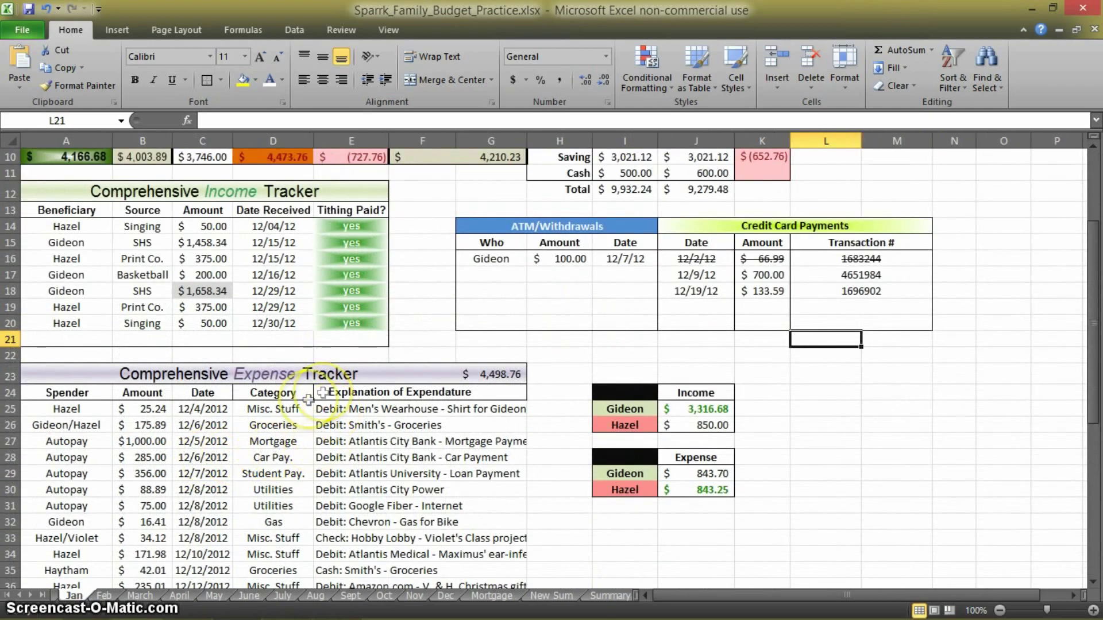
scroll(307, 399, down, 5)
scroll(296, 439, up, 7)
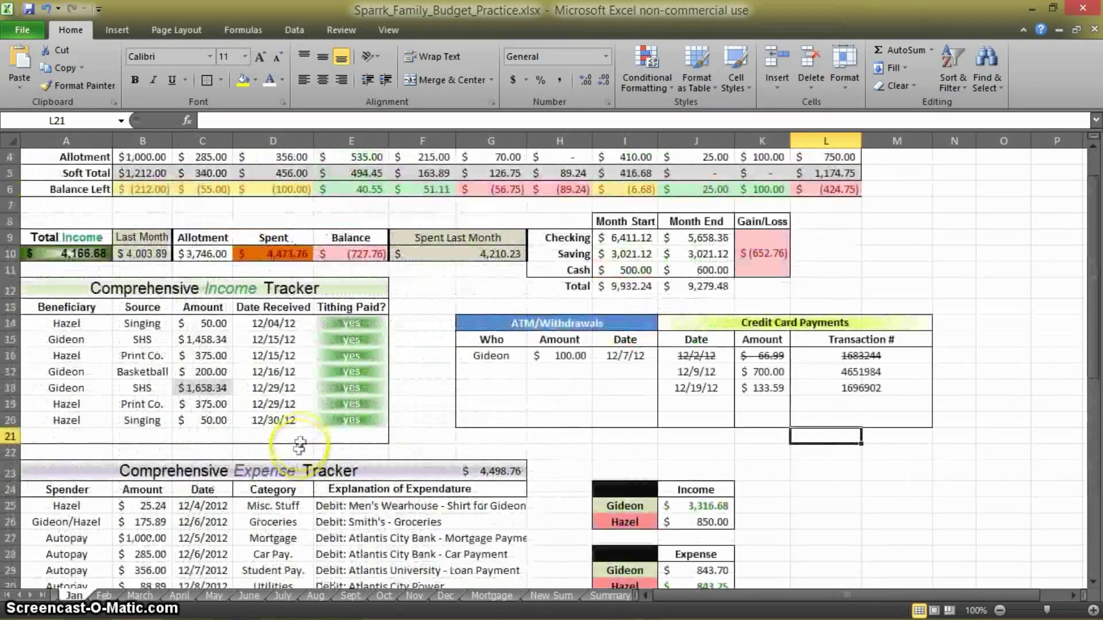
click(288, 522)
click(318, 521)
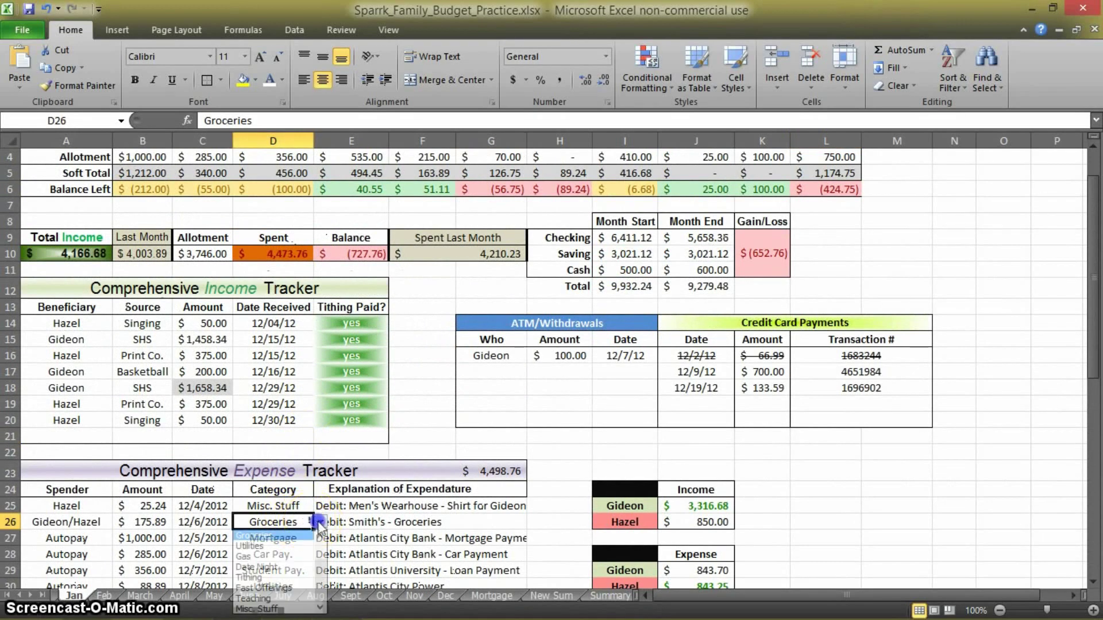
click(277, 537)
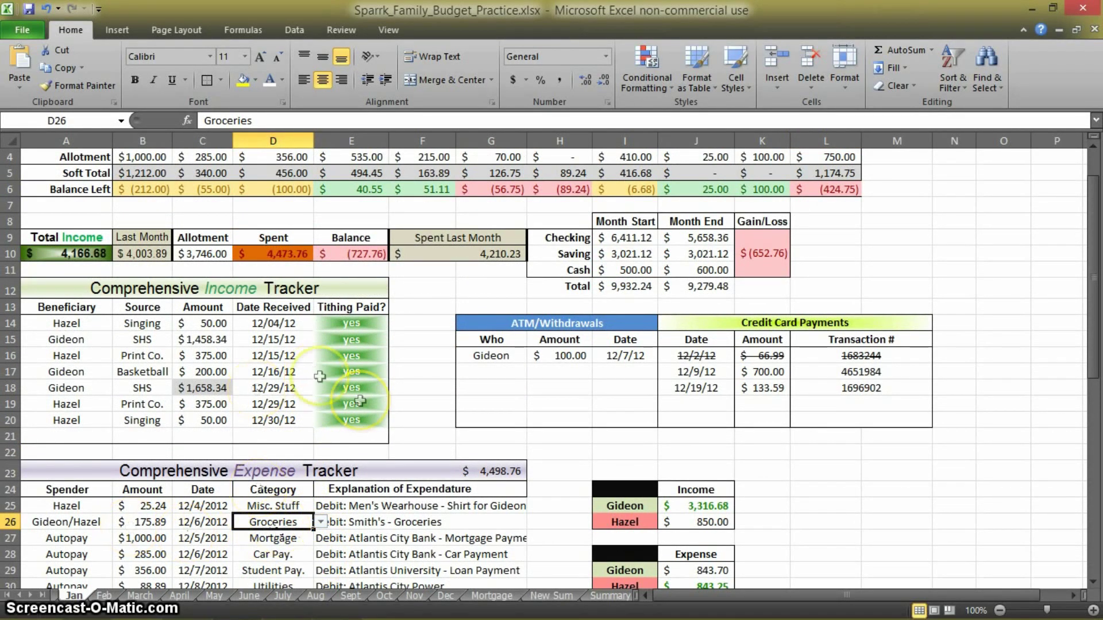
scroll(304, 308, down, 1)
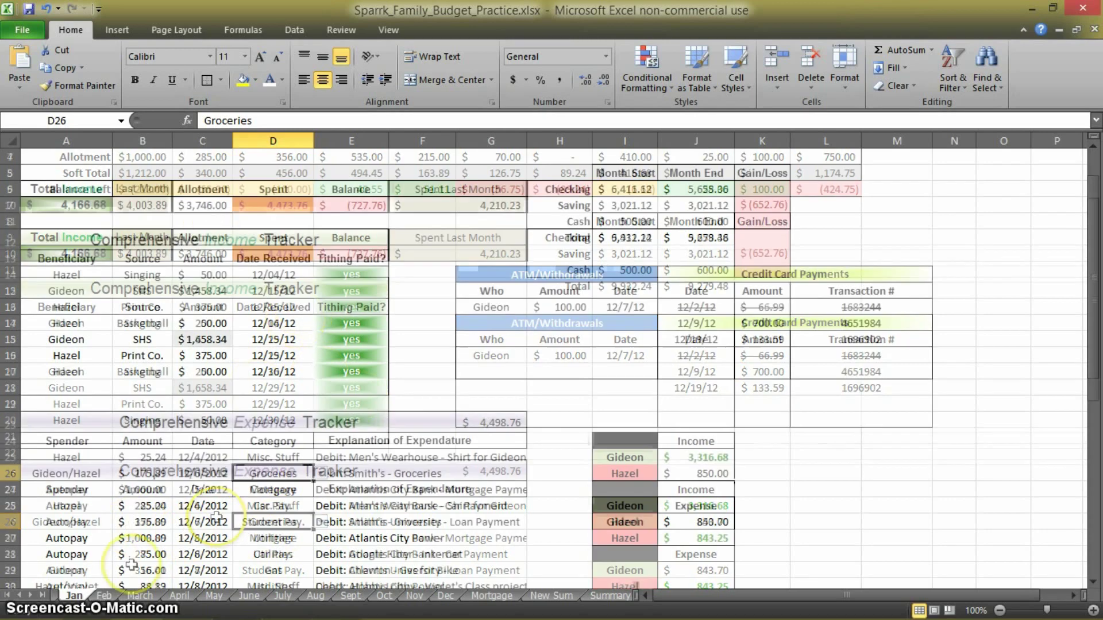
click(105, 598)
scroll(217, 537, up, 6)
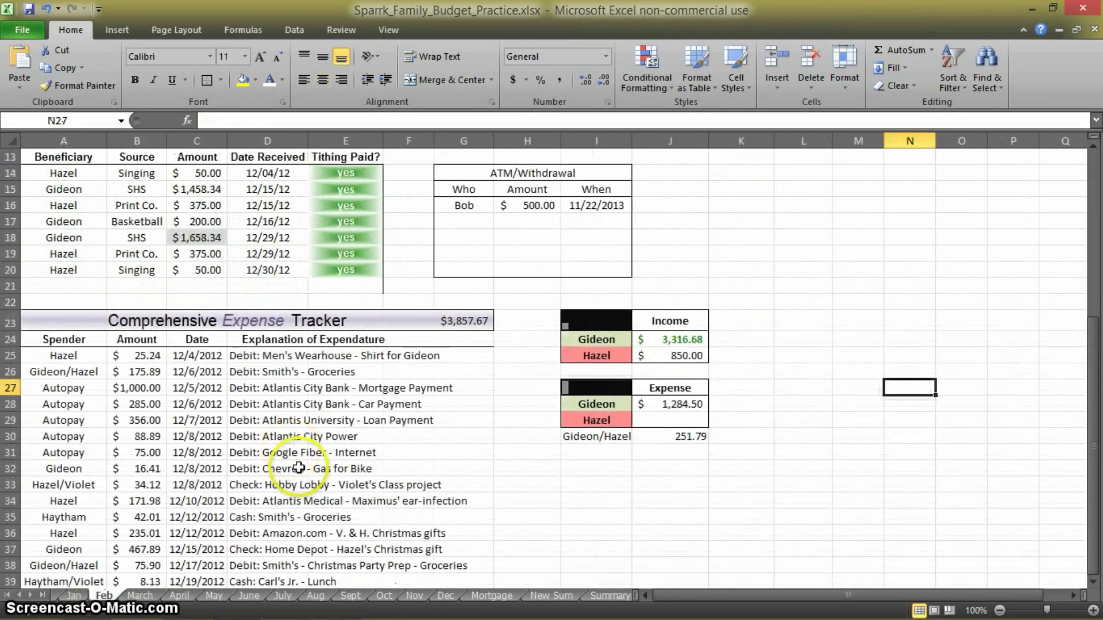
click(249, 337)
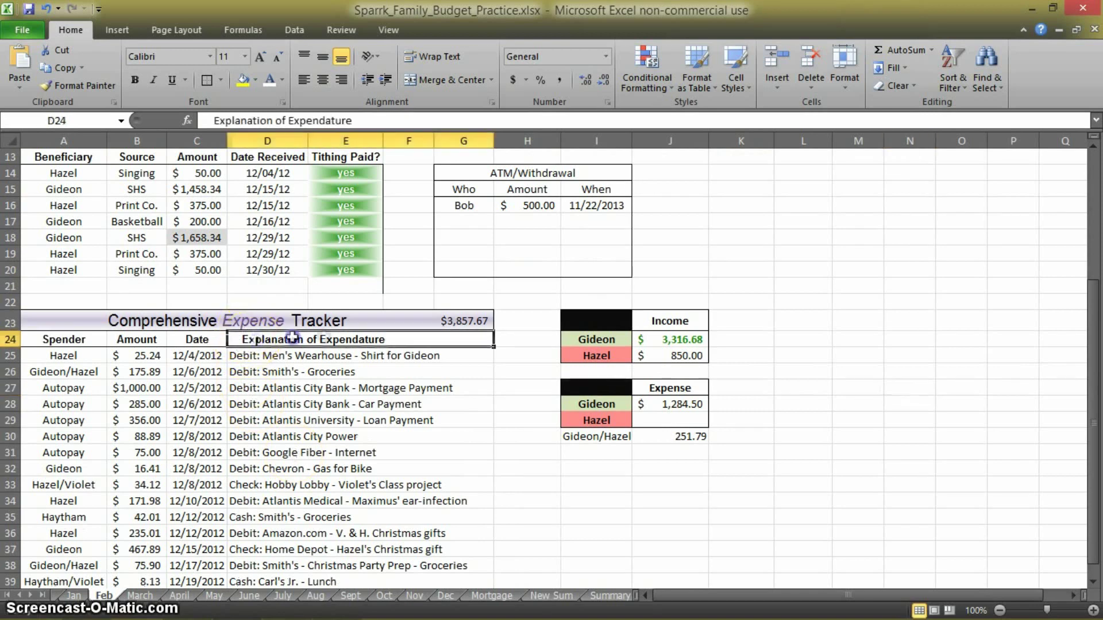
click(319, 389)
click(275, 337)
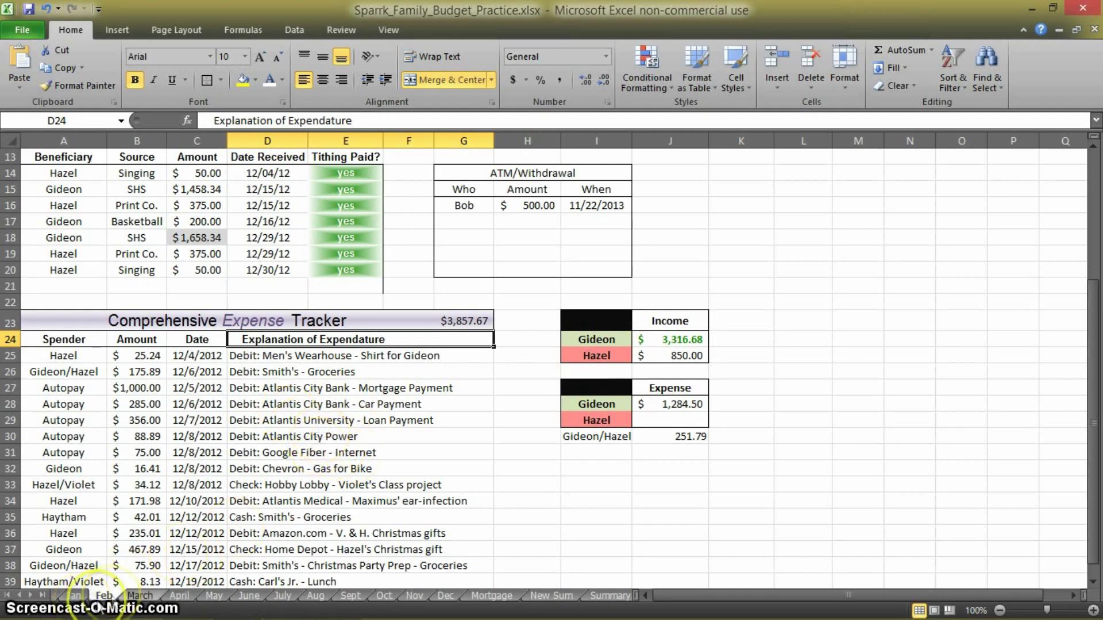
click(74, 596)
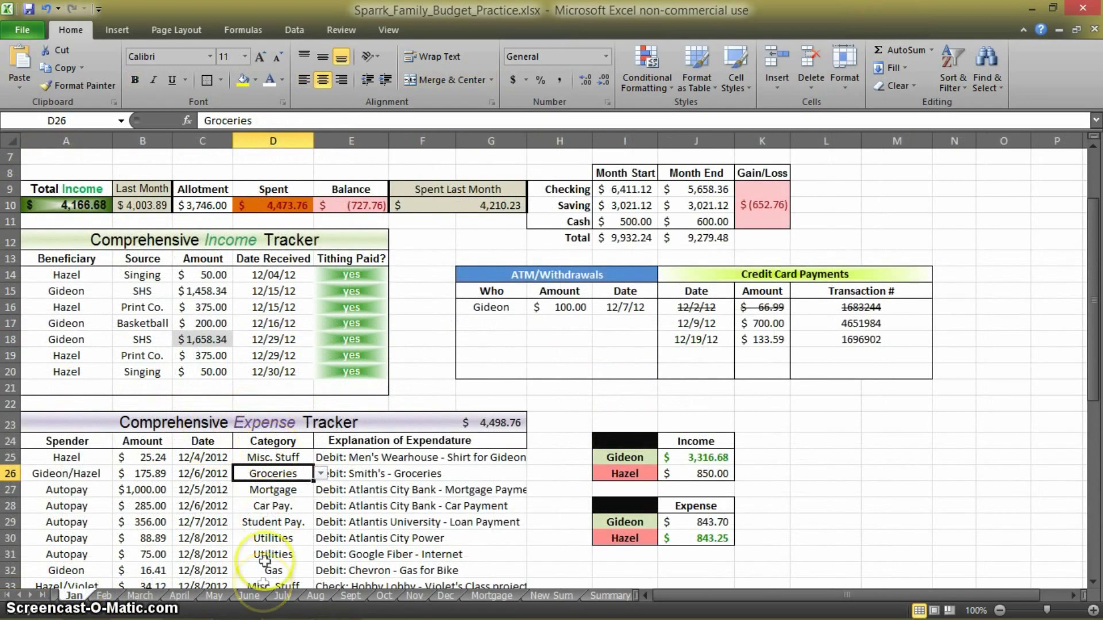
click(104, 596)
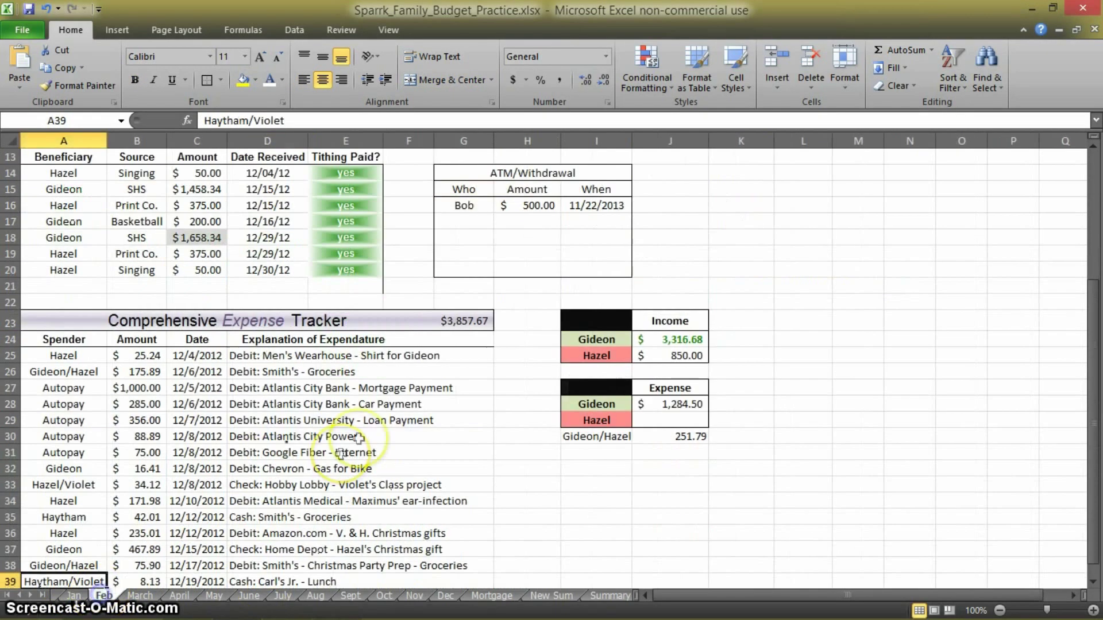
click(317, 357)
Unmerge the explanation cells in rows 25 and 26 so D25 and D26 stand alone.
scroll(319, 344, down, 2)
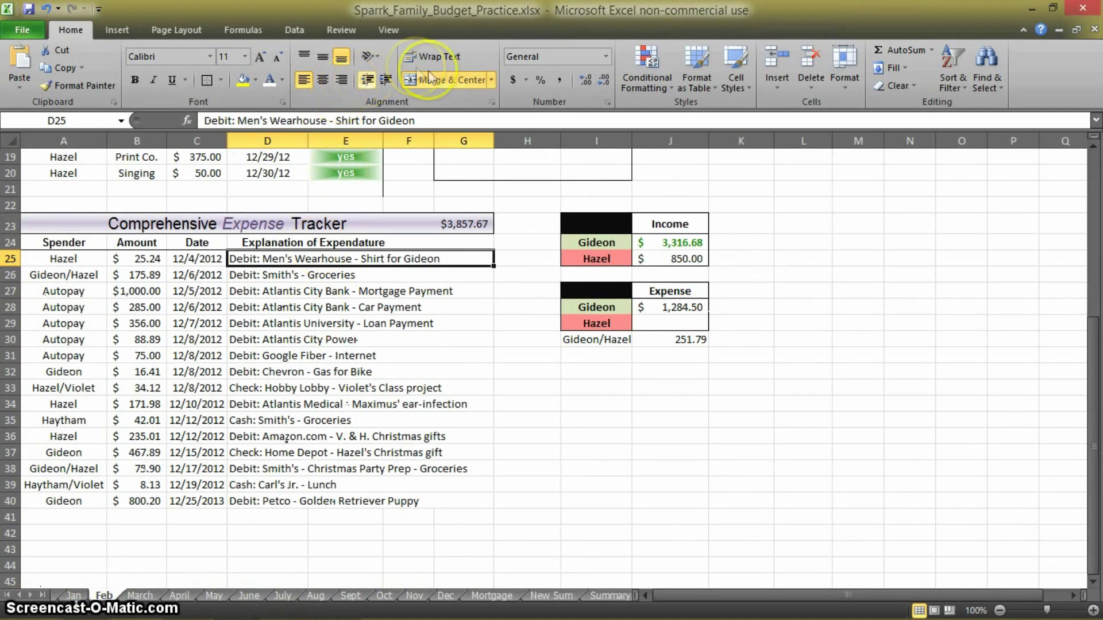
click(428, 78)
click(316, 275)
click(308, 261)
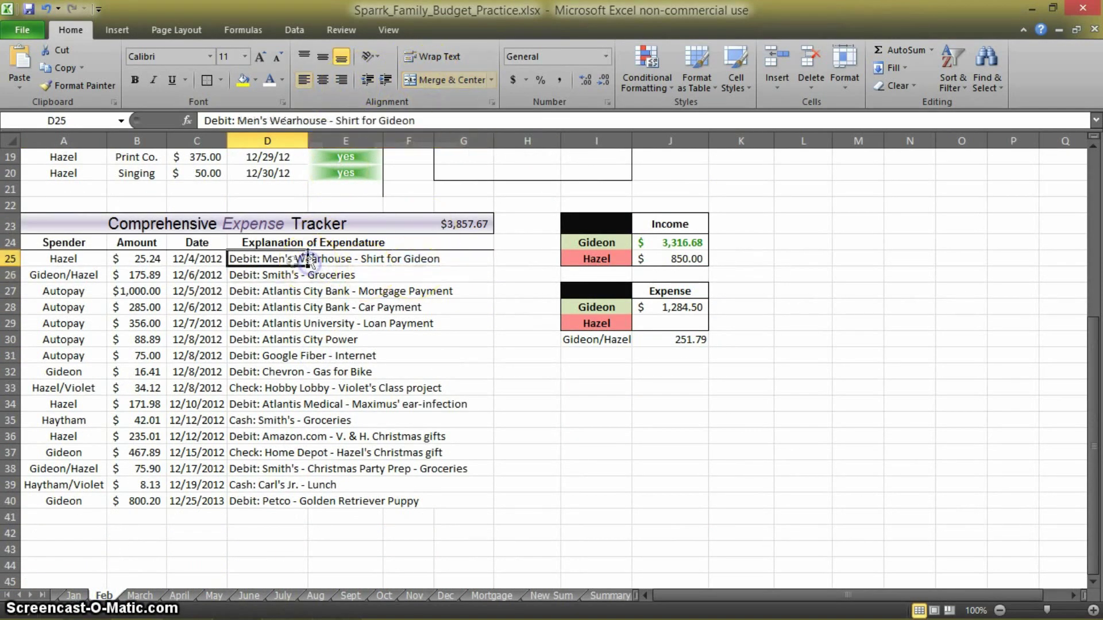
drag(307, 262, 451, 258)
click(402, 275)
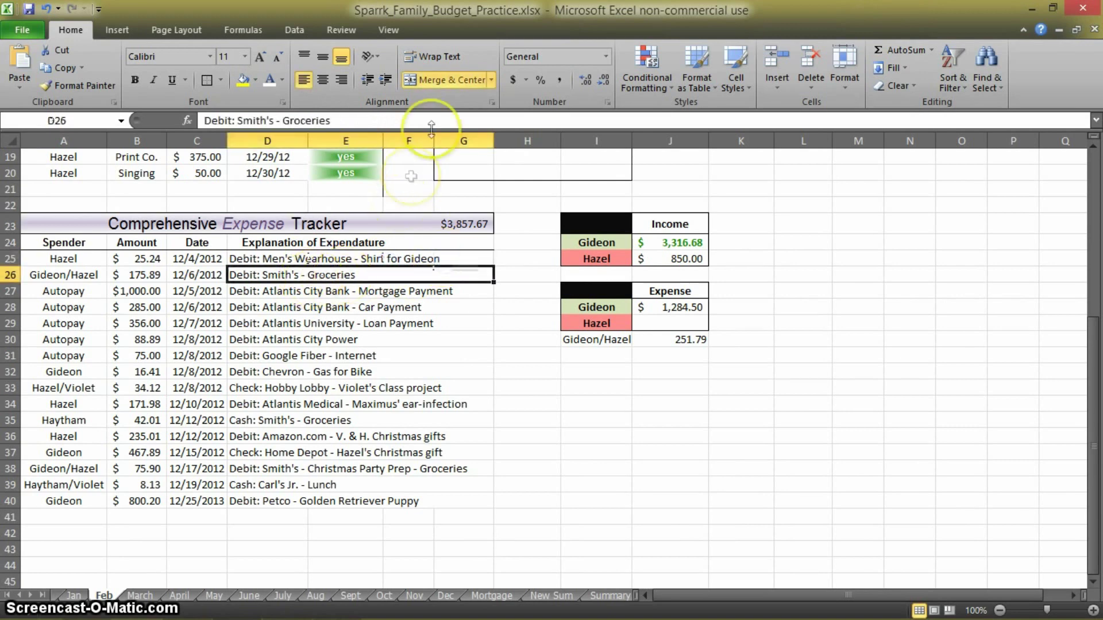
click(431, 79)
click(333, 340)
drag(270, 275, 458, 270)
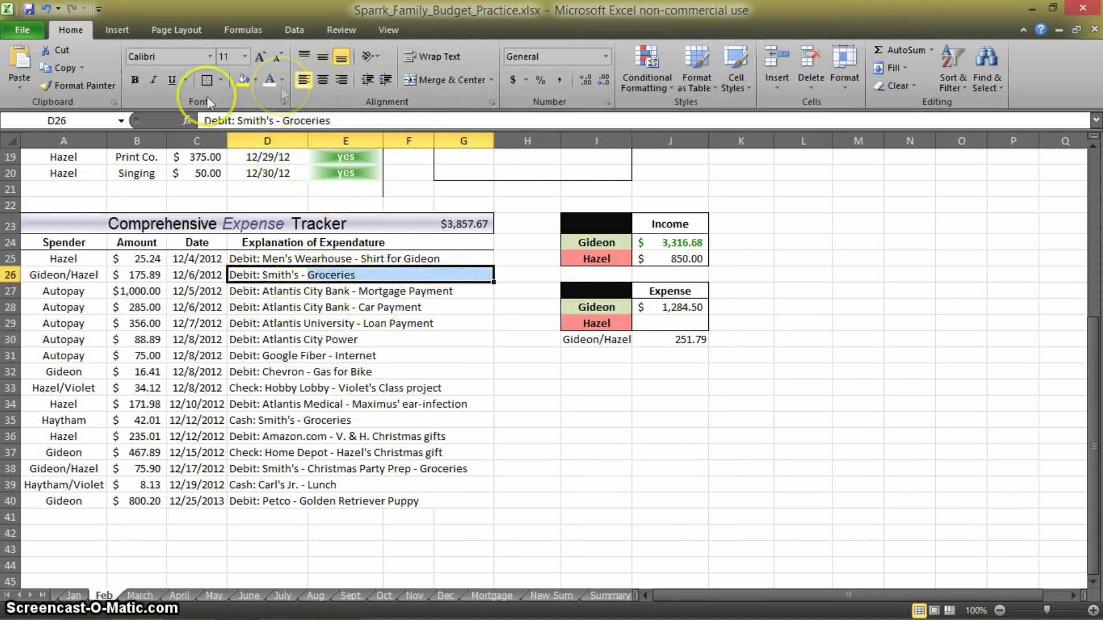
Use Format Painter to copy row 26's unmerged format down the explanations D27:G62.
click(77, 85)
mouse_move(247, 287)
mouse_down()
mouse_move(338, 339)
mouse_move(364, 591)
mouse_move(379, 616)
mouse_move(381, 539)
mouse_up()
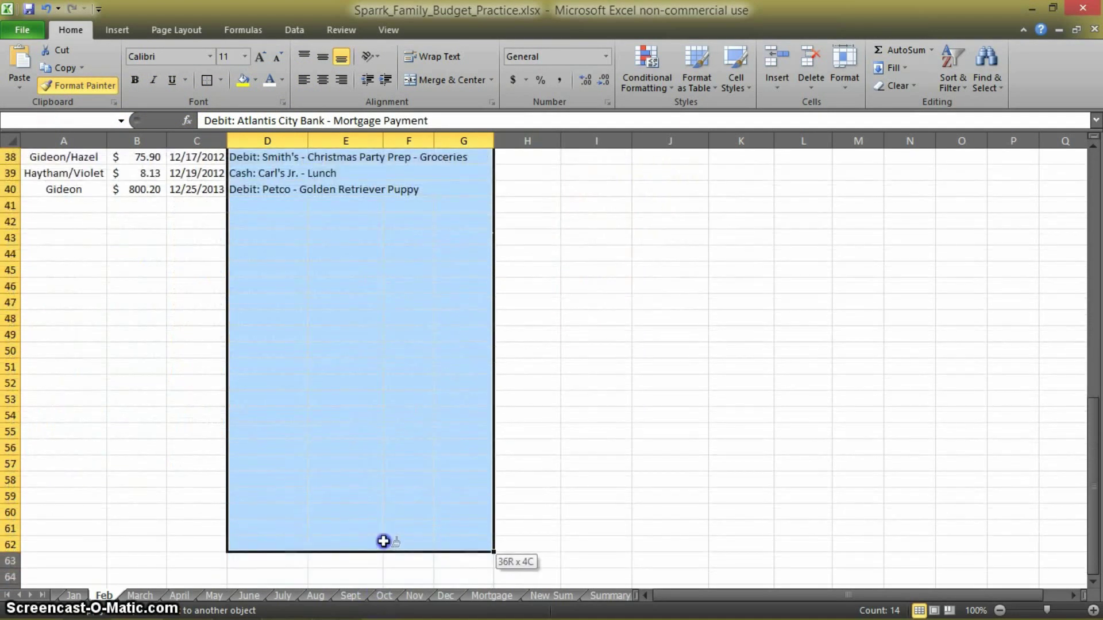
scroll(562, 468, up, 8)
click(566, 469)
Select the explanation entries in D25 through D40.
click(344, 437)
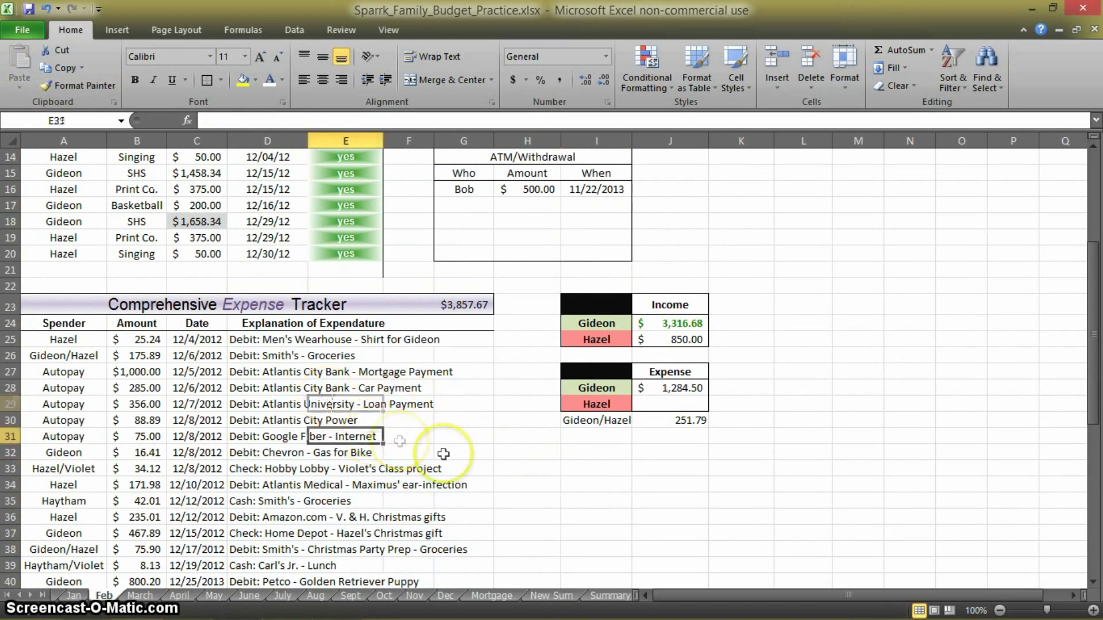
click(345, 484)
click(267, 469)
click(291, 423)
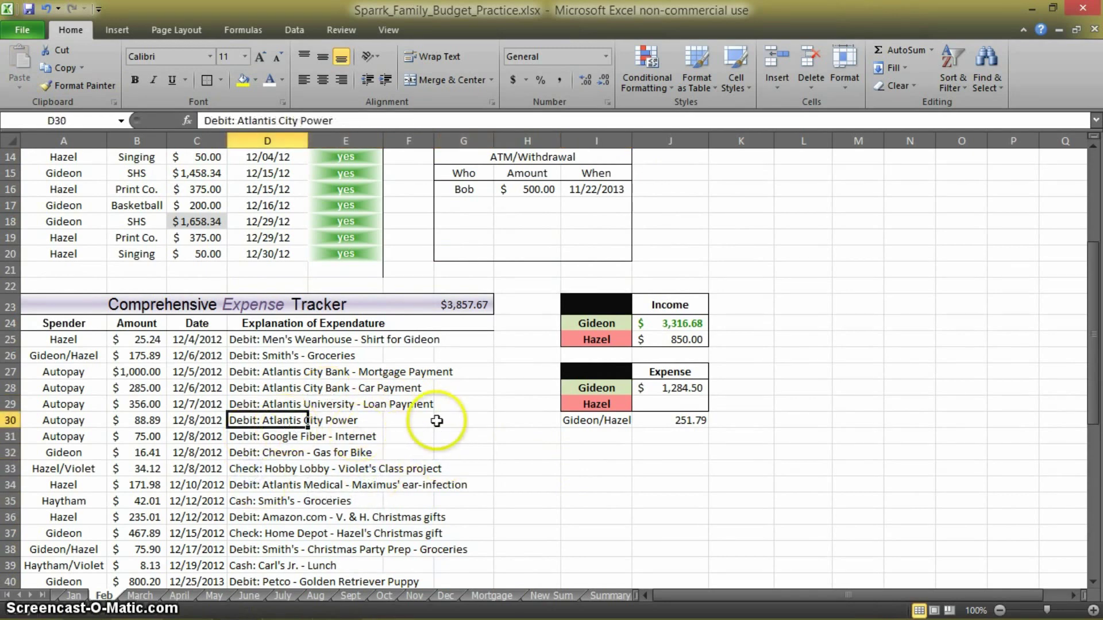
drag(261, 340, 264, 356)
click(331, 404)
click(316, 340)
click(262, 339)
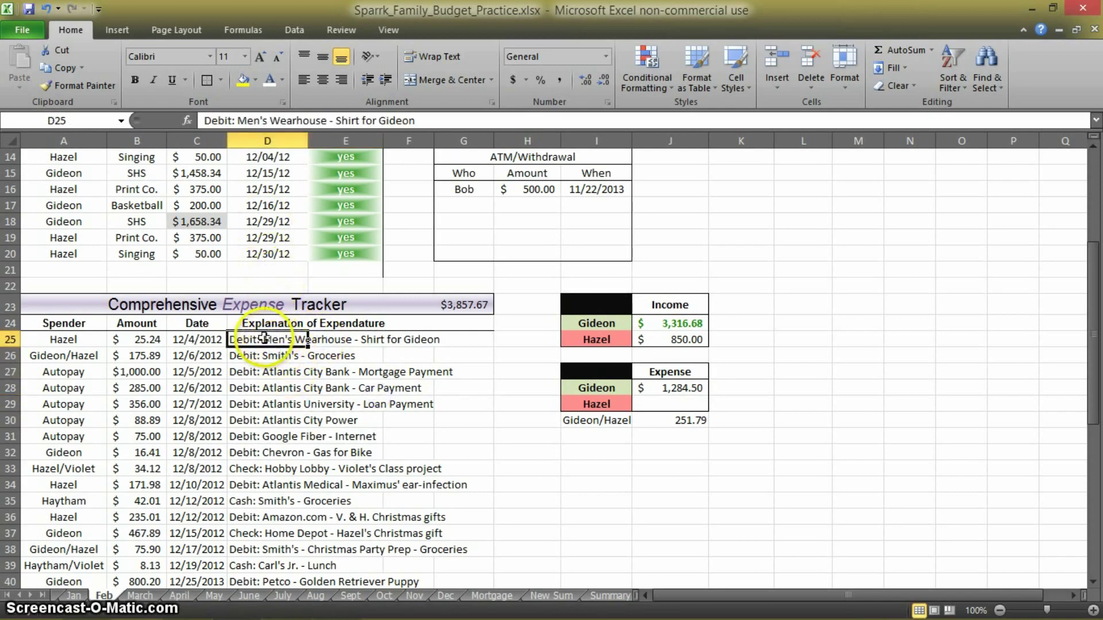
drag(264, 338, 278, 535)
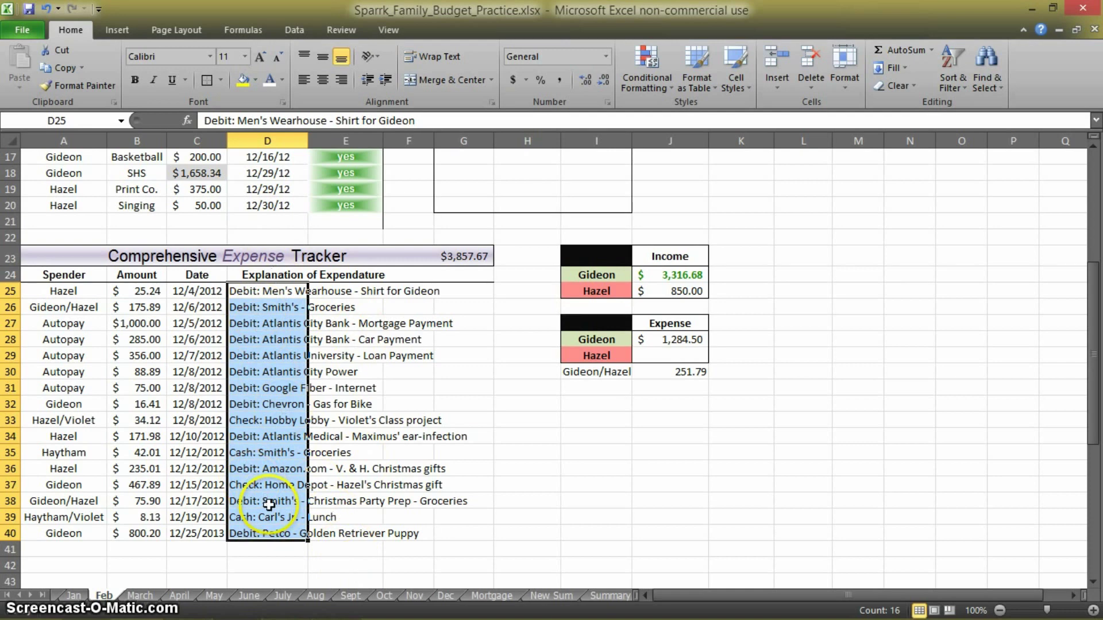
Move the explanations into column E, pasting them starting at E25.
key(ctrl+c)
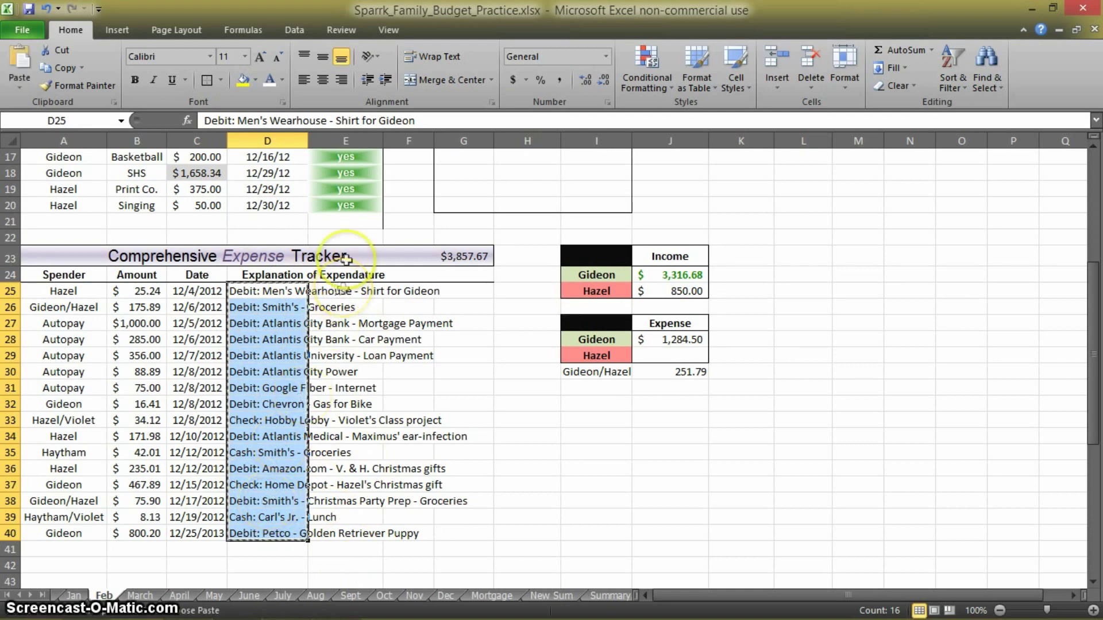
click(336, 311)
click(336, 292)
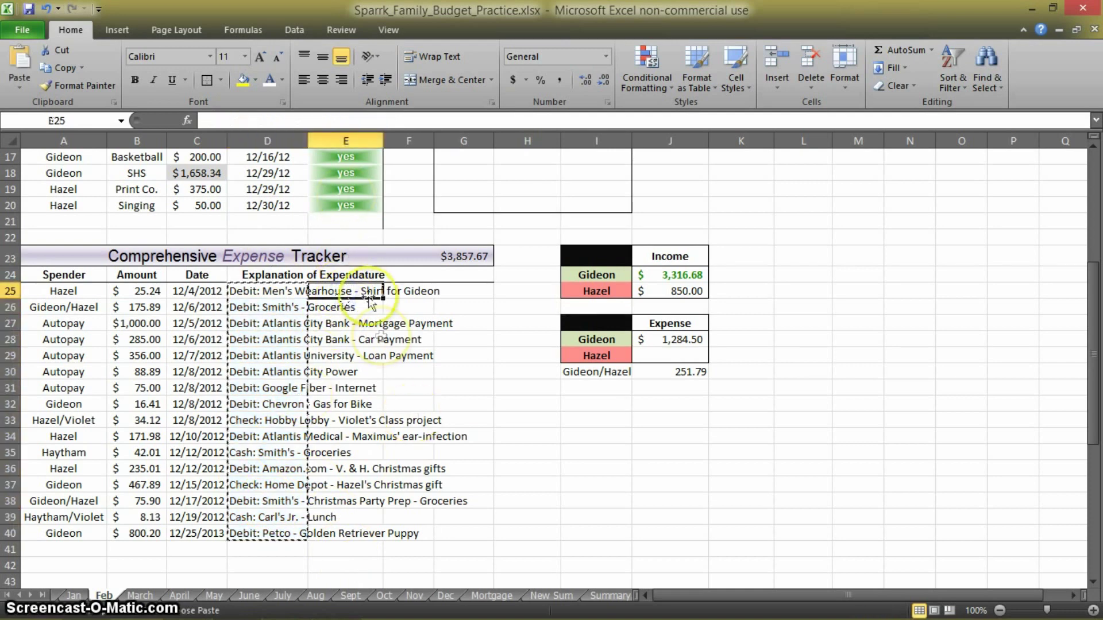
key(ctrl+v)
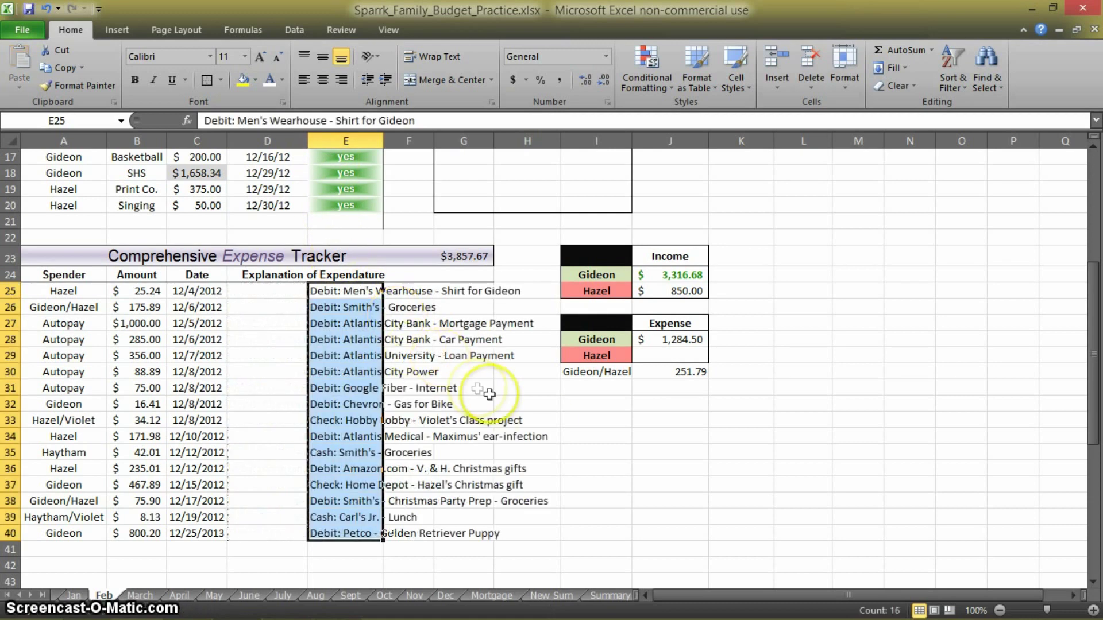
click(647, 457)
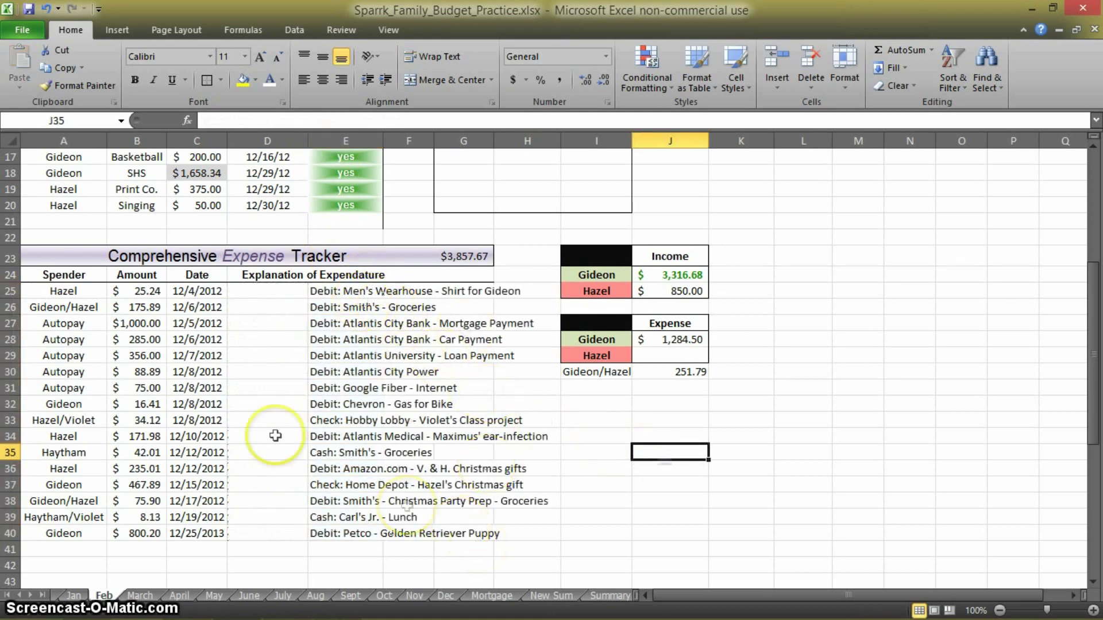
click(282, 389)
Merge each explanation across columns E to G, painting E26's merged format onto the rows below.
drag(372, 295, 463, 288)
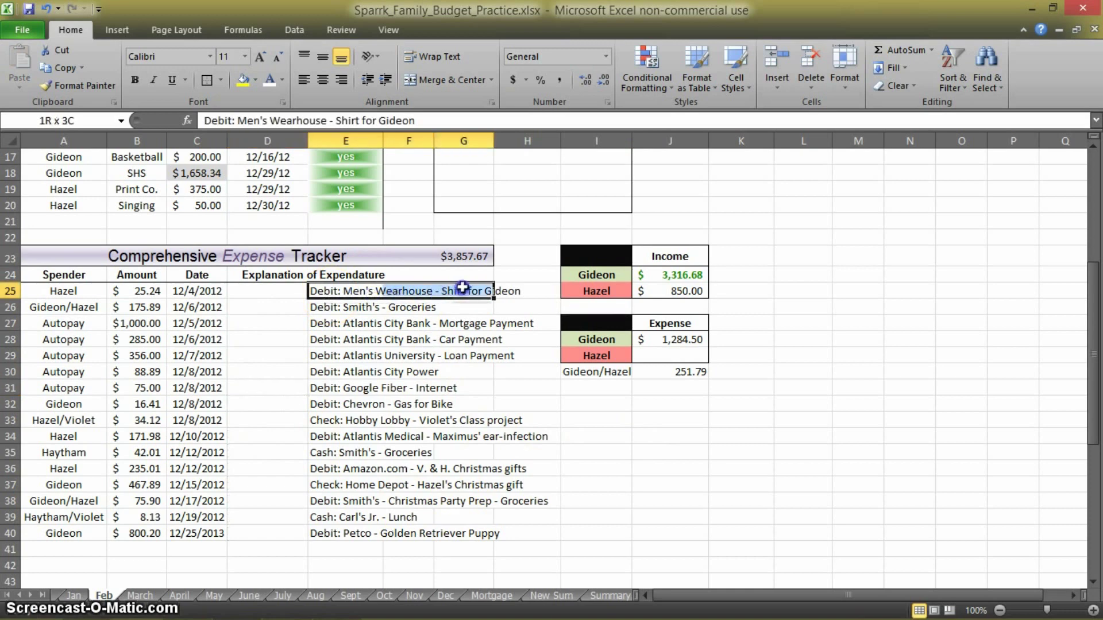
click(426, 85)
drag(319, 307, 453, 307)
click(426, 80)
click(376, 355)
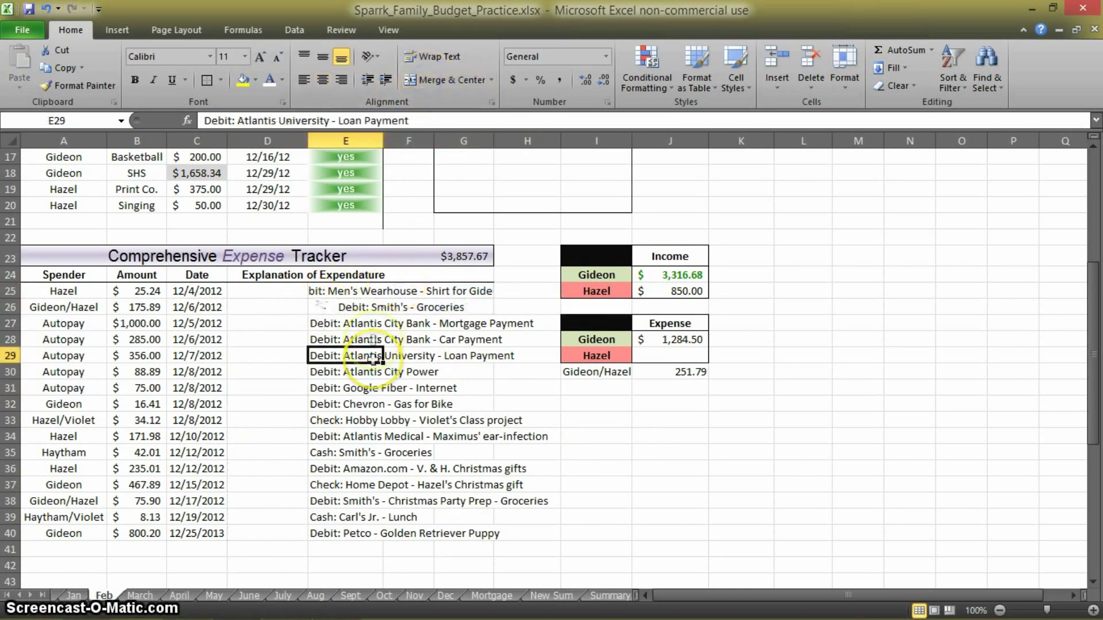
click(356, 307)
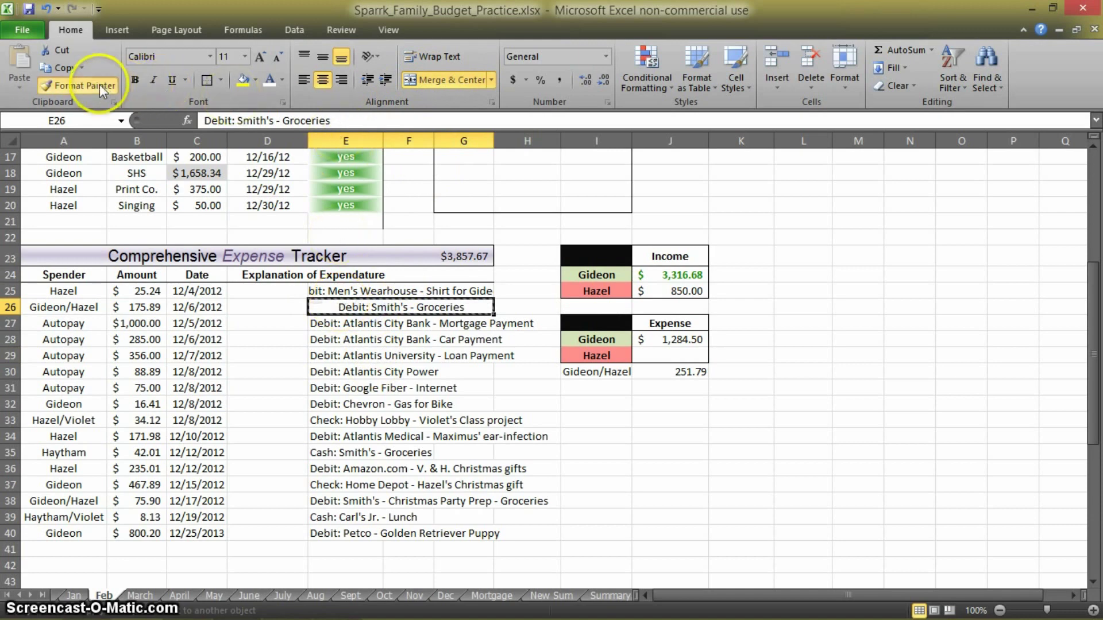
mouse_move(327, 324)
mouse_down()
mouse_move(368, 457)
mouse_move(447, 548)
mouse_up()
click(574, 503)
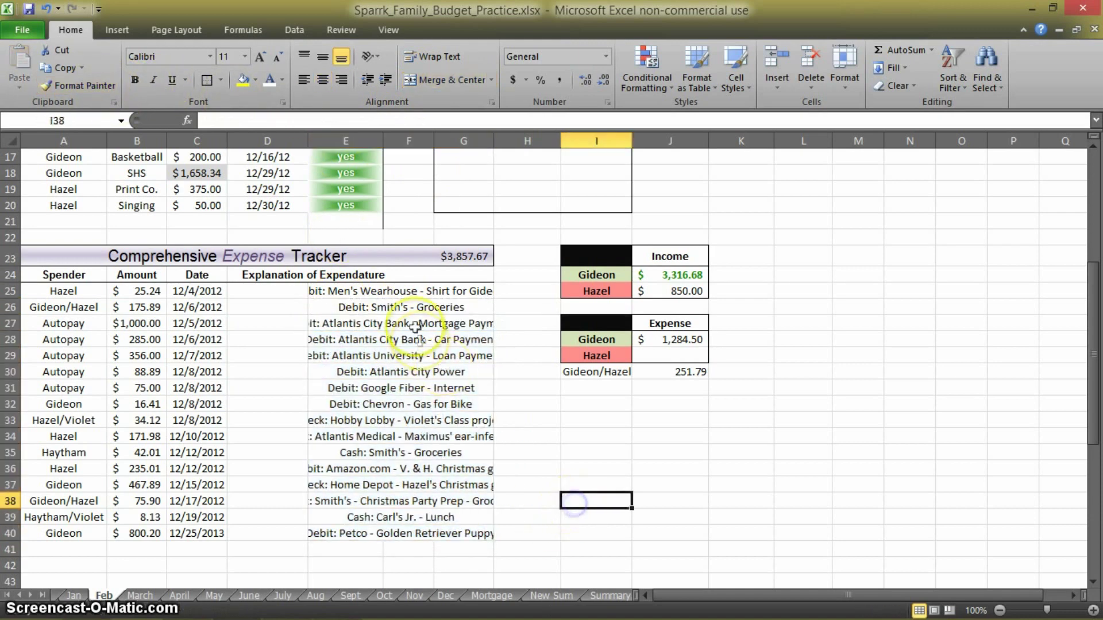
Left-align the merged explanations in E25:E40.
drag(454, 290, 437, 535)
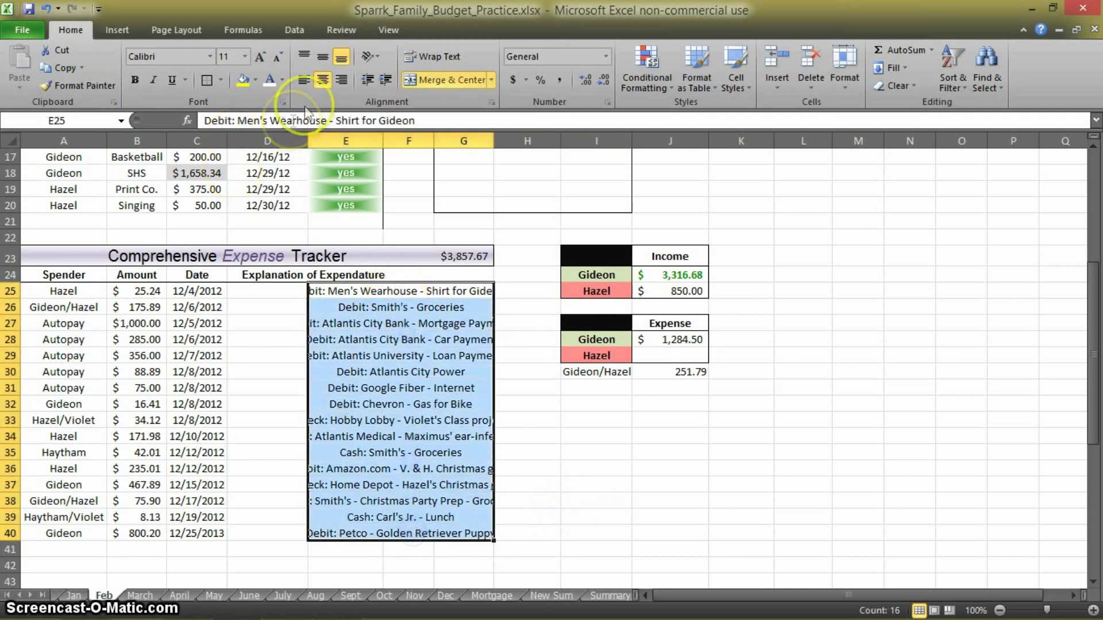
click(305, 81)
click(597, 452)
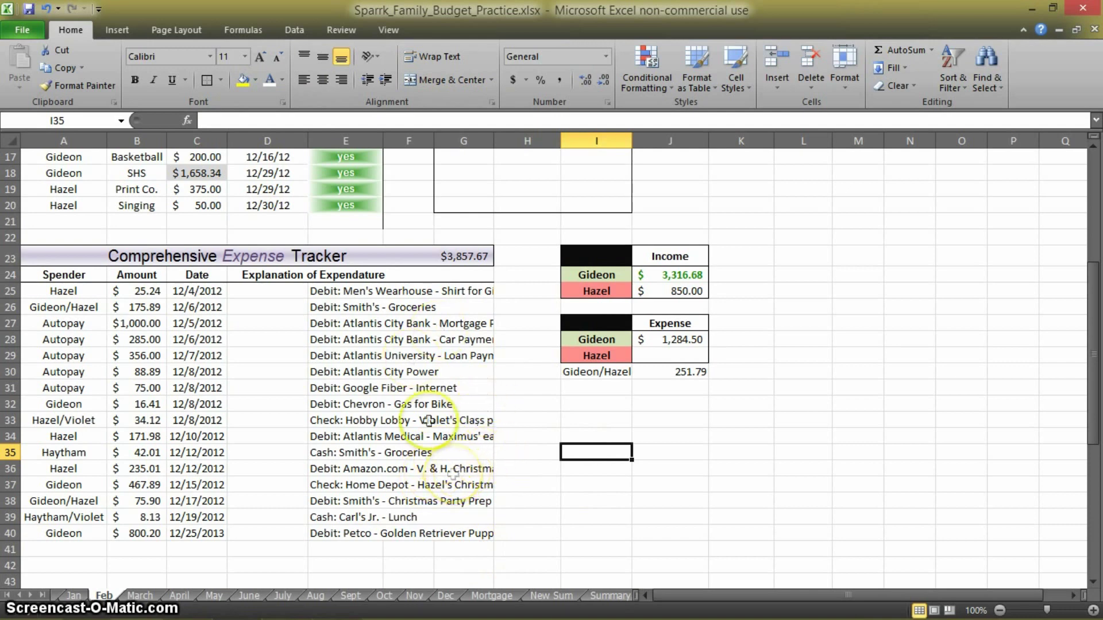
click(455, 326)
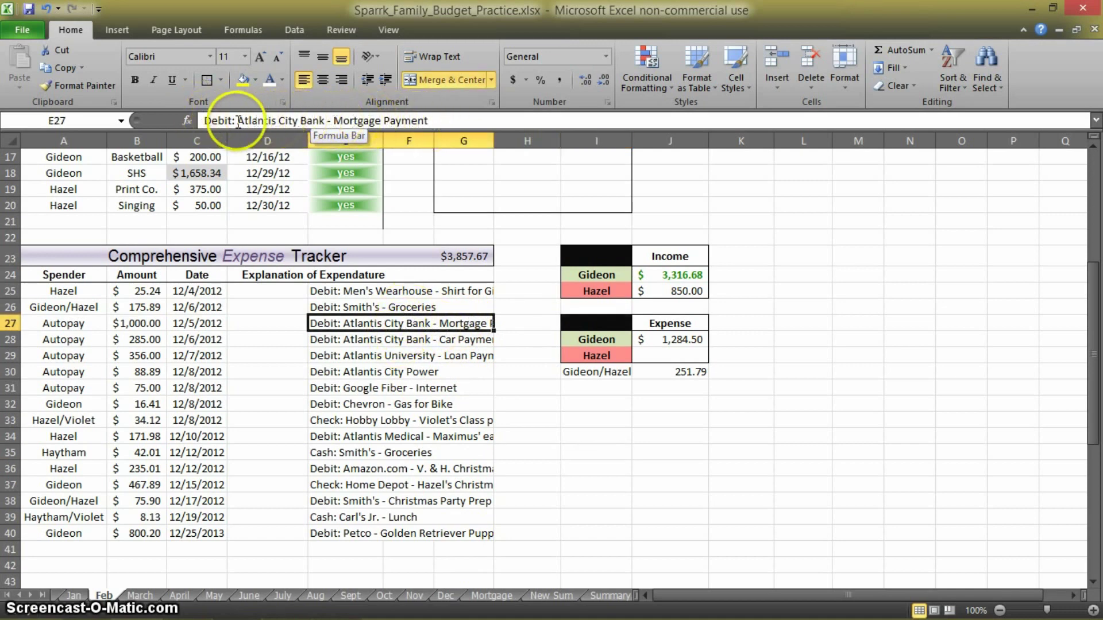
Unmerge the Explanation of Expendature header and move it from D24 to E24.
click(393, 469)
click(274, 275)
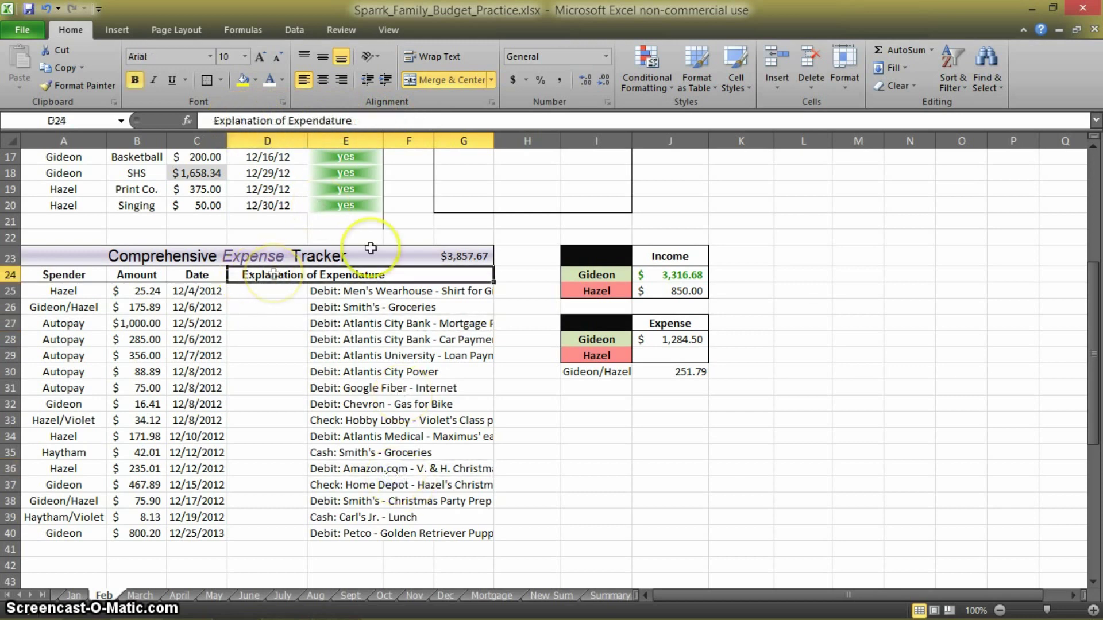
click(445, 80)
click(389, 309)
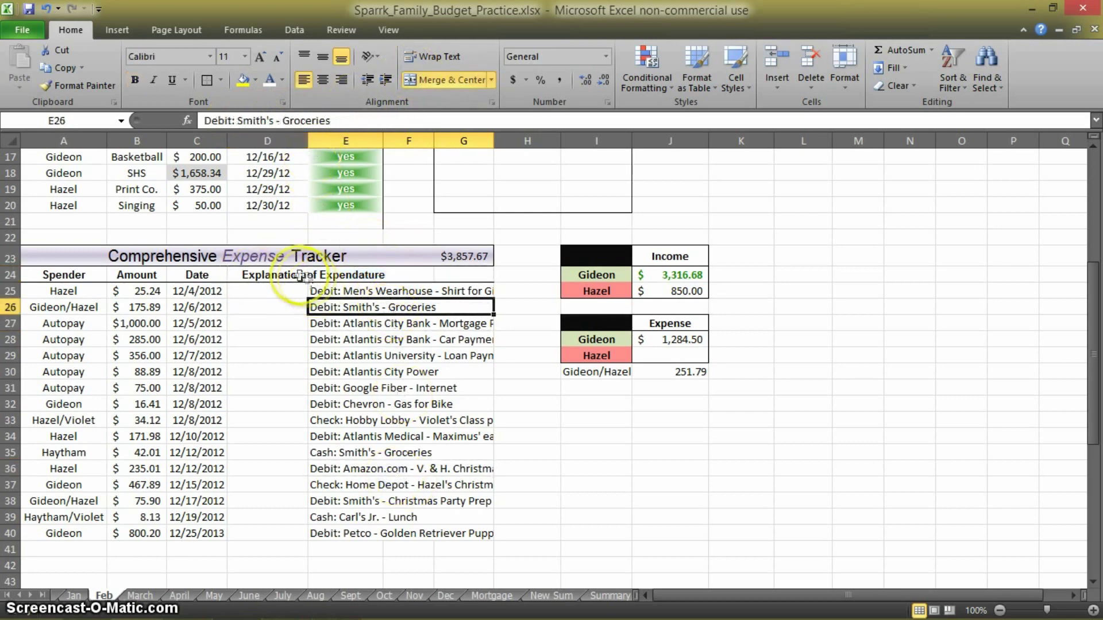
click(278, 276)
key(ctrl+x)
key(Right)
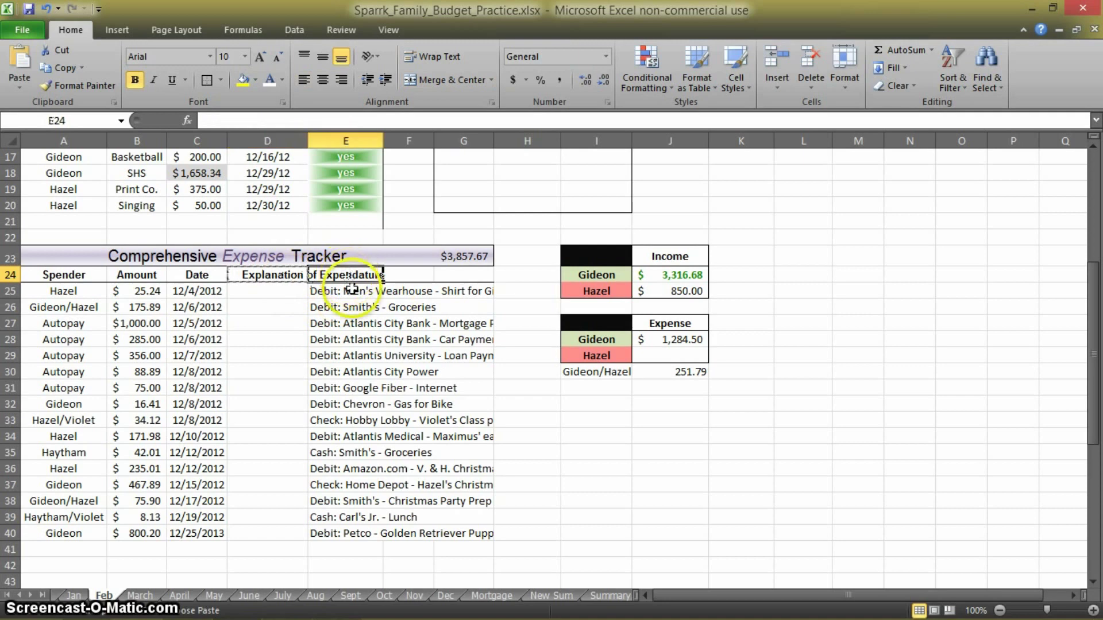
key(ctrl+v)
Enter 'Category' as the header in D24.
click(359, 356)
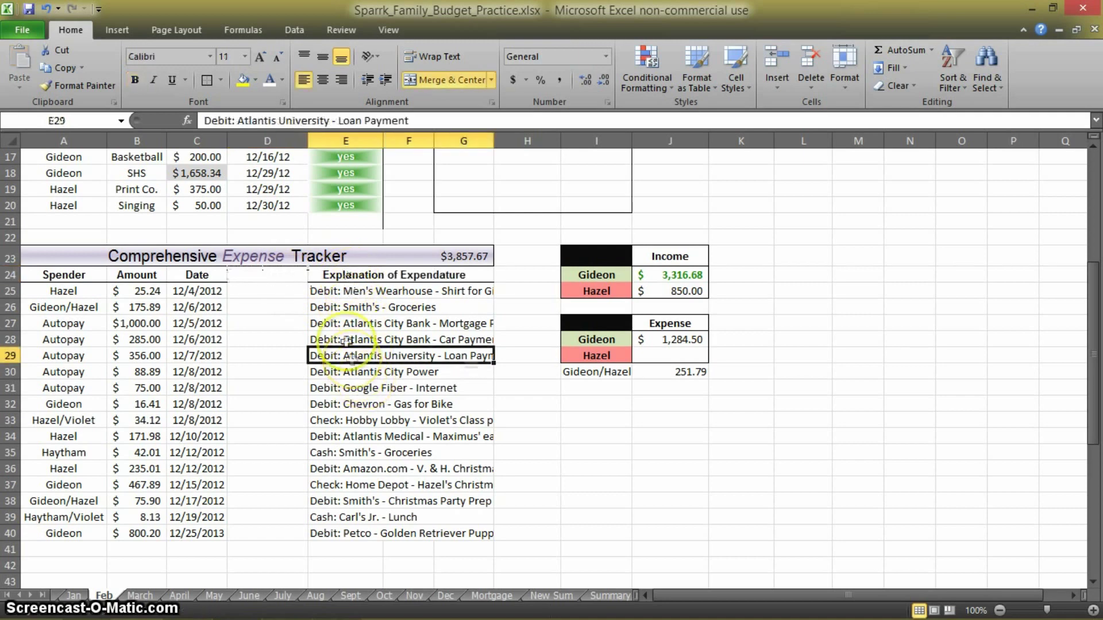
click(292, 278)
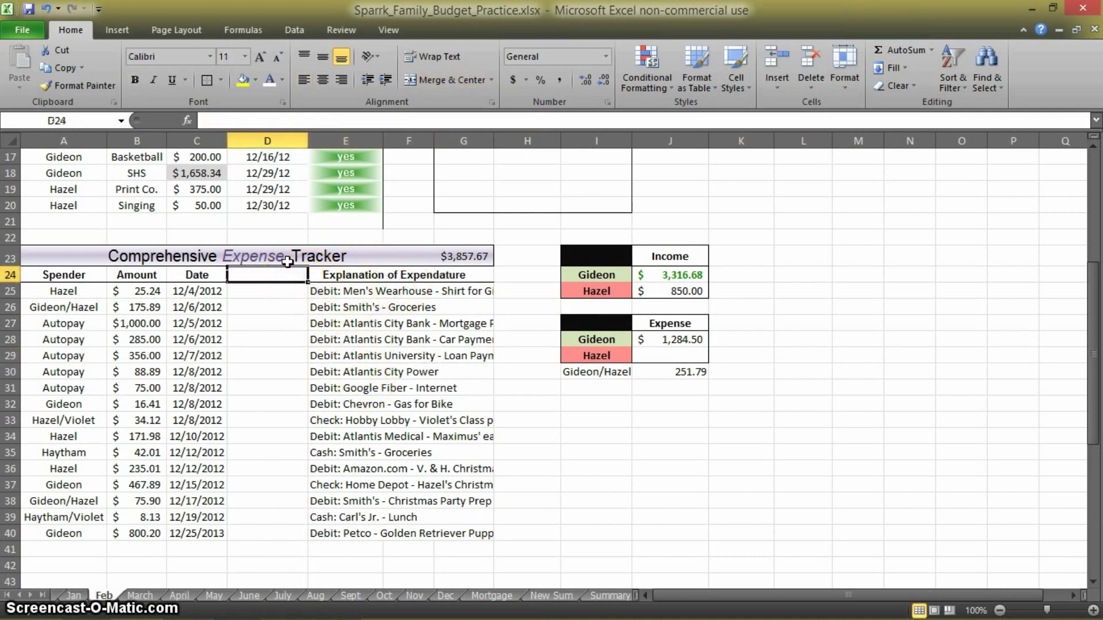
text(Category)
key(Return)
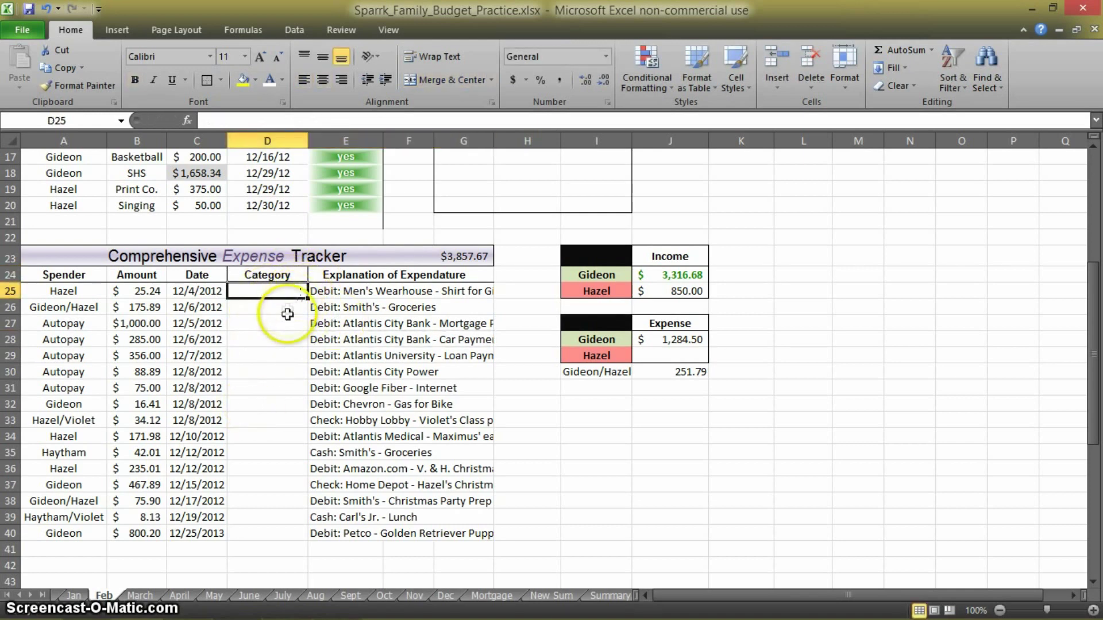
click(287, 308)
Check the category choices in the Jan sheet's D25 dropdown.
click(75, 597)
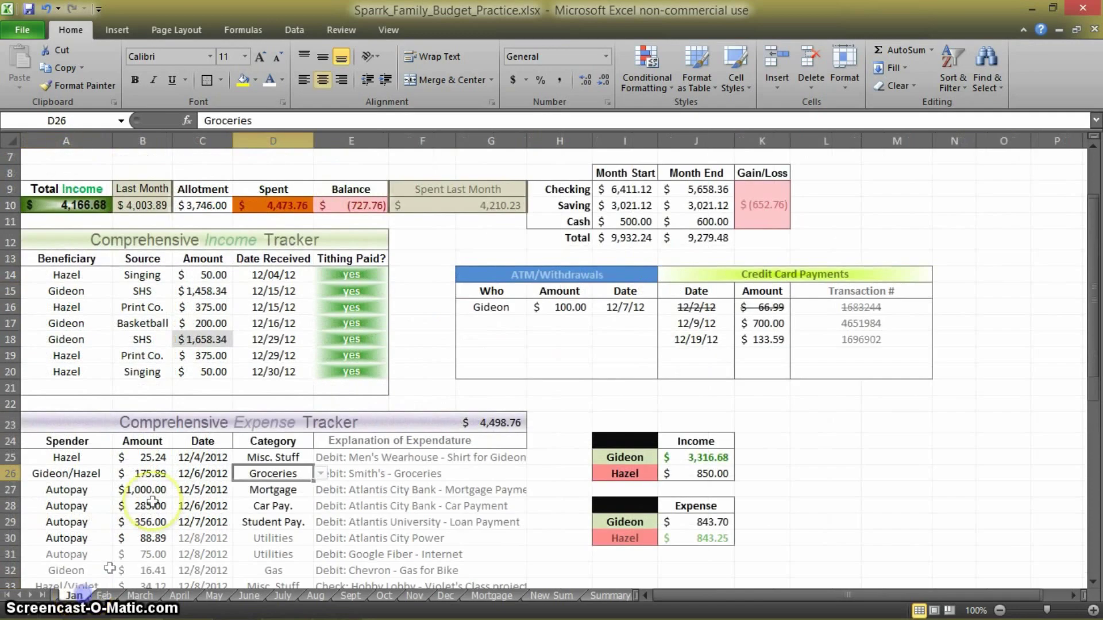
click(263, 462)
click(317, 458)
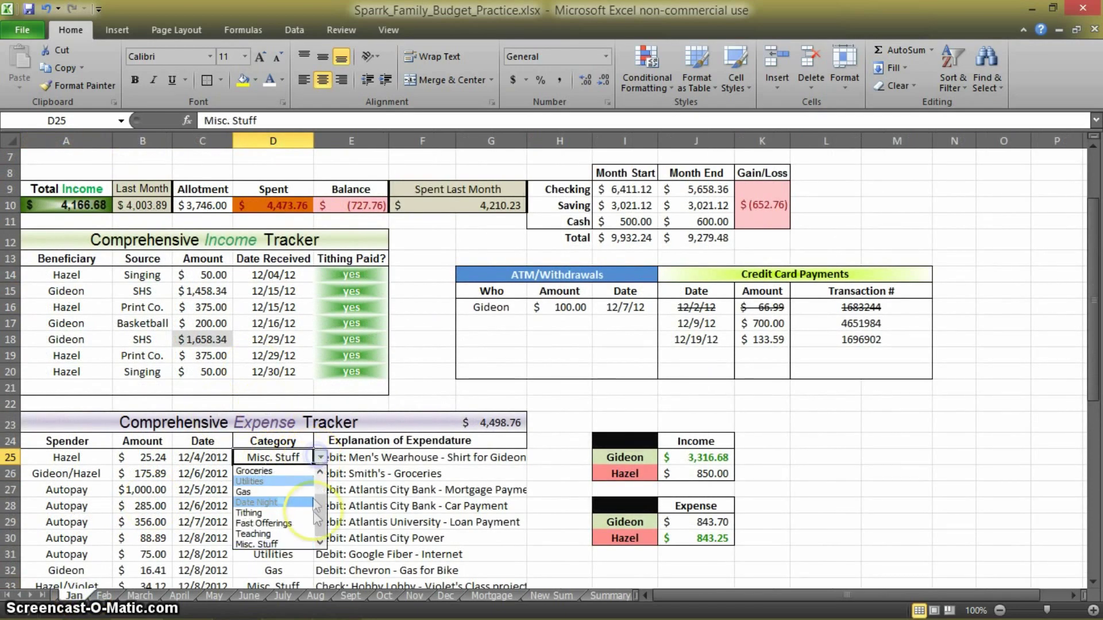
click(108, 598)
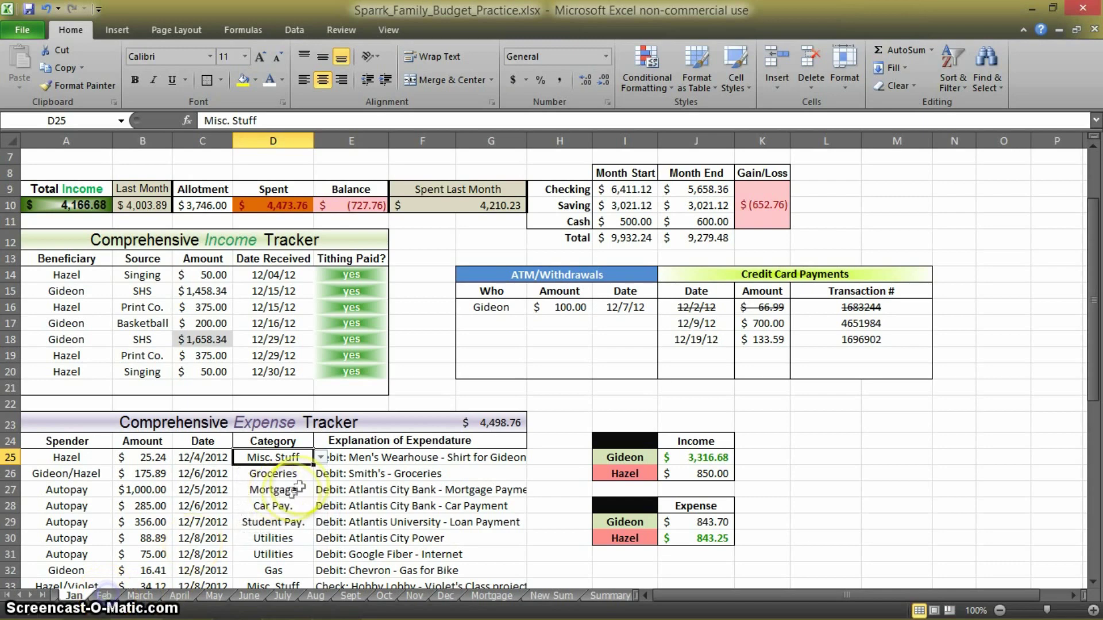
Back on the Feb sheet, select D25 with the Data ribbon showing.
click(103, 597)
click(275, 292)
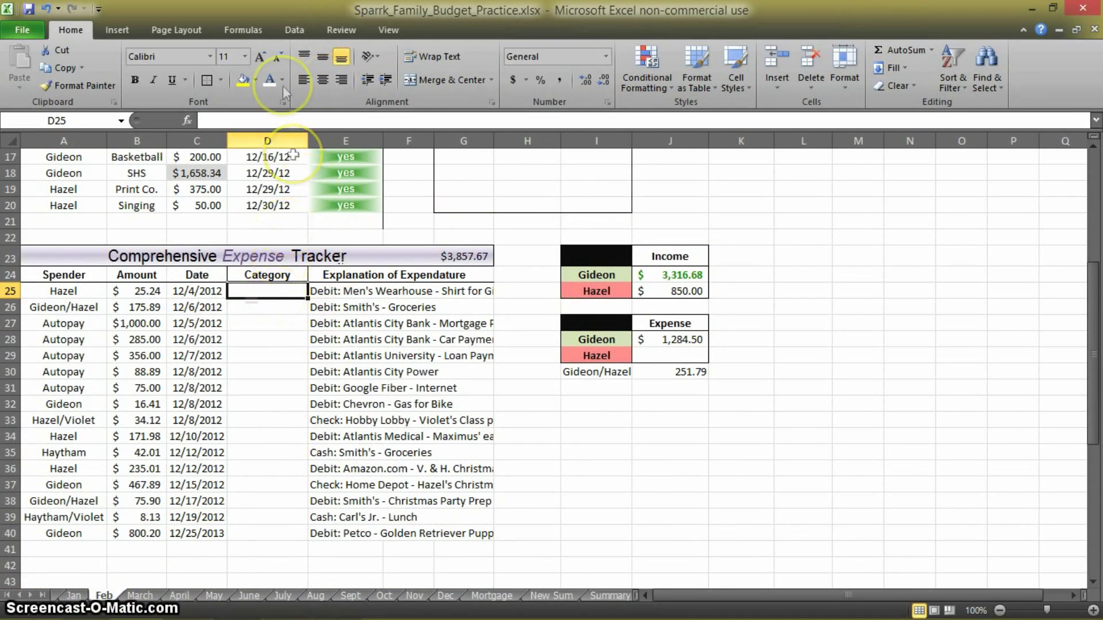
click(295, 30)
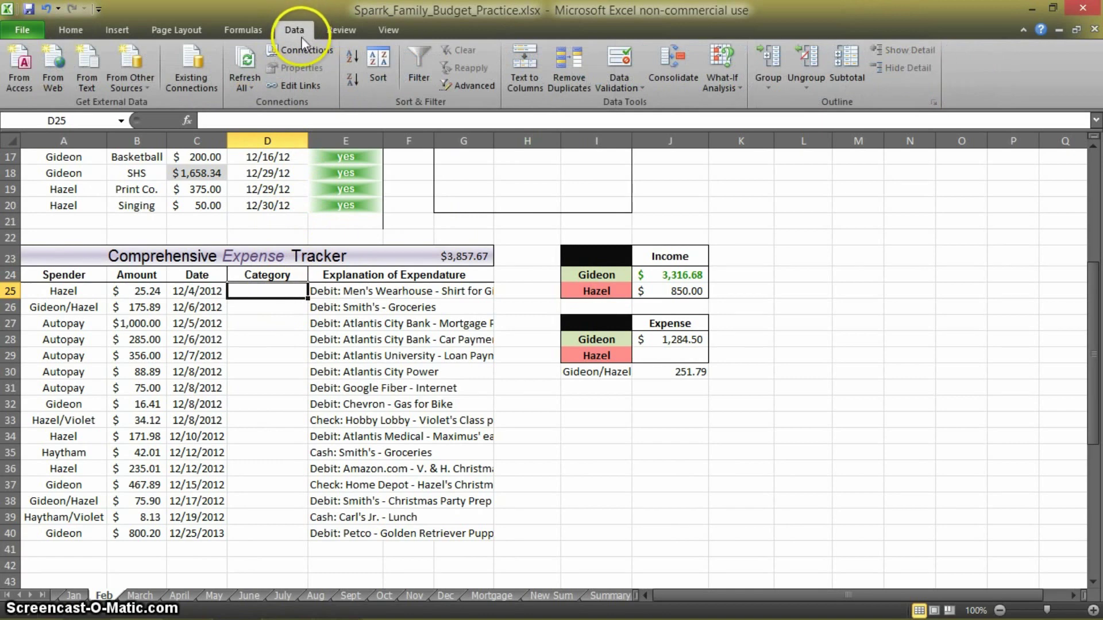
Give D25 a List data validation sourced from the category headers $B$2:$L$2.
click(634, 91)
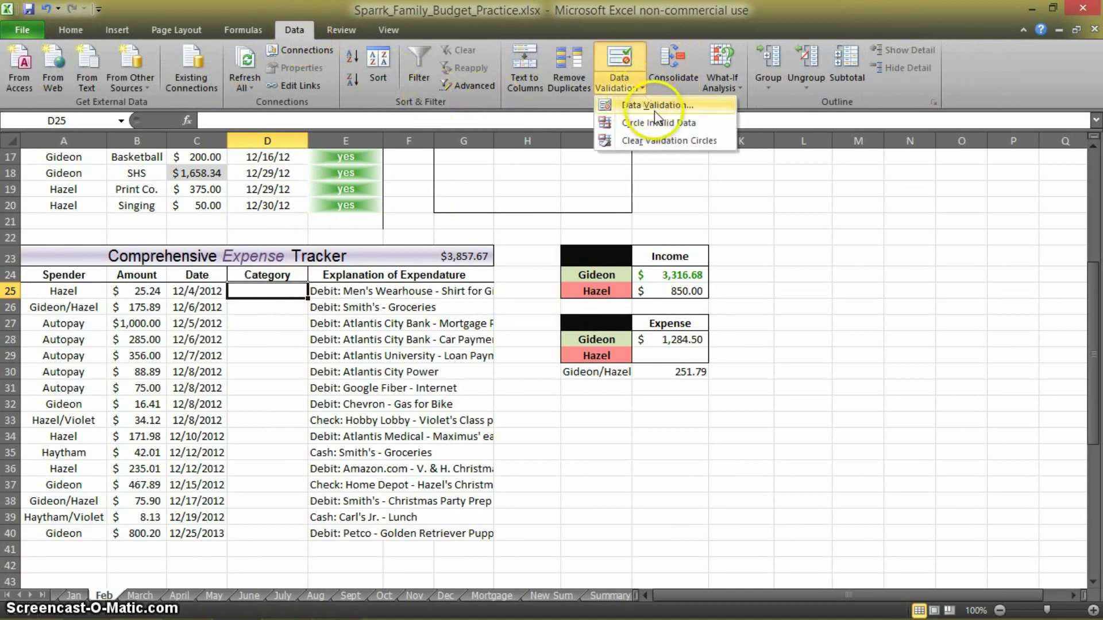
click(656, 106)
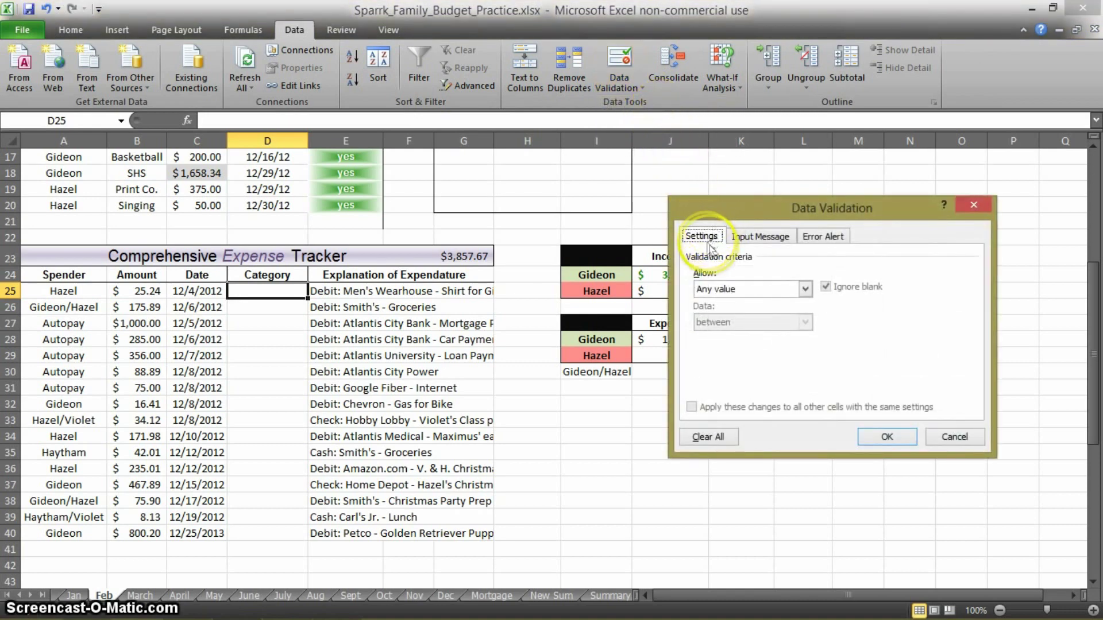
click(804, 288)
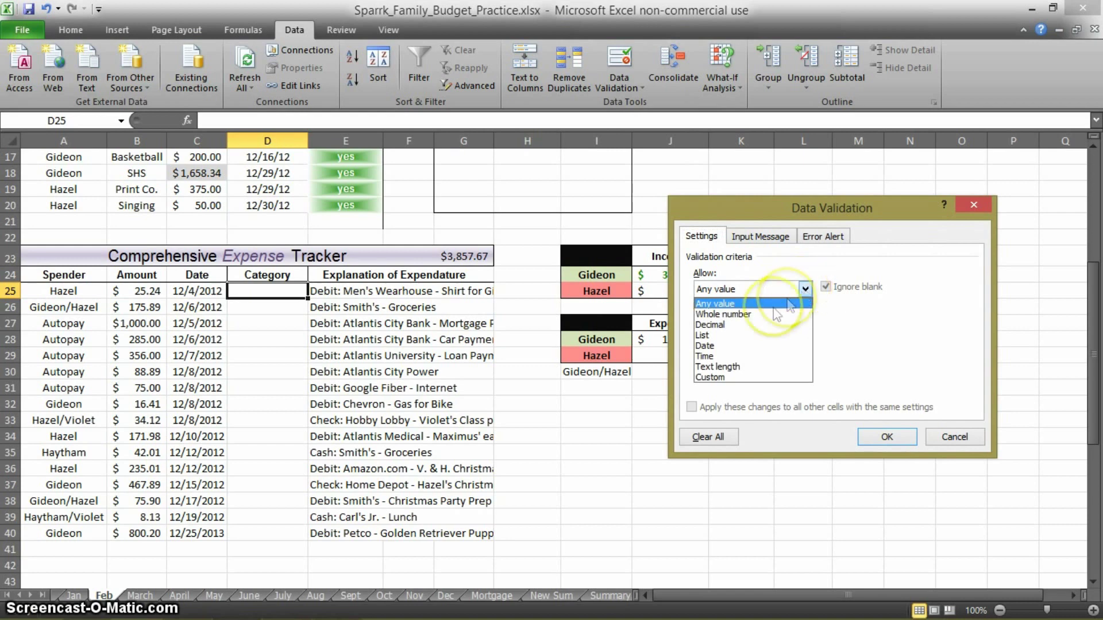
click(710, 336)
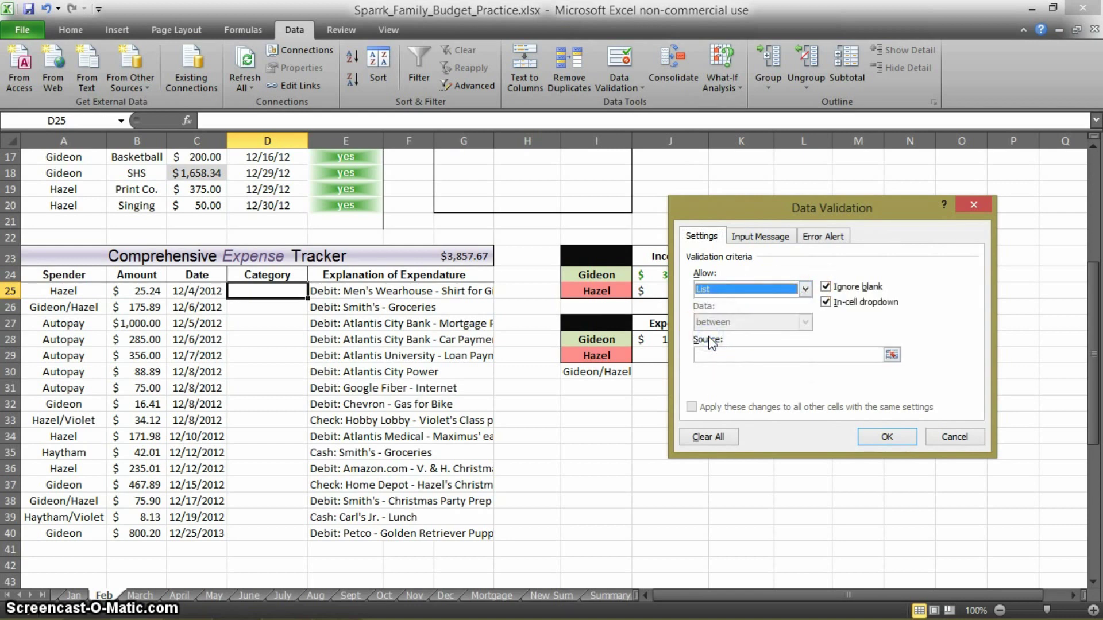
click(769, 355)
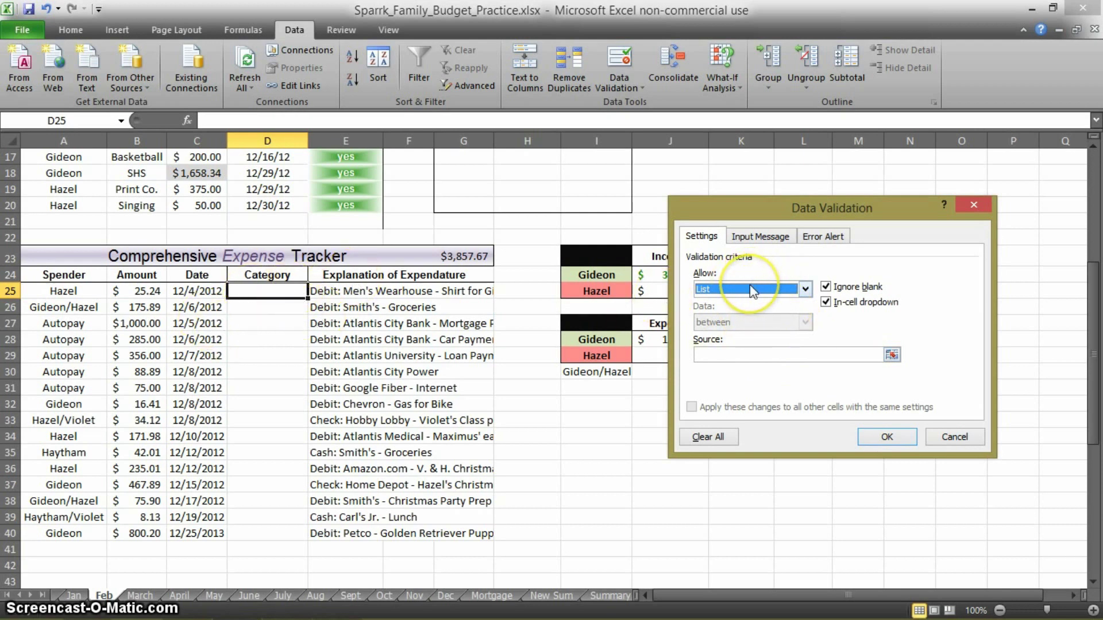
click(815, 355)
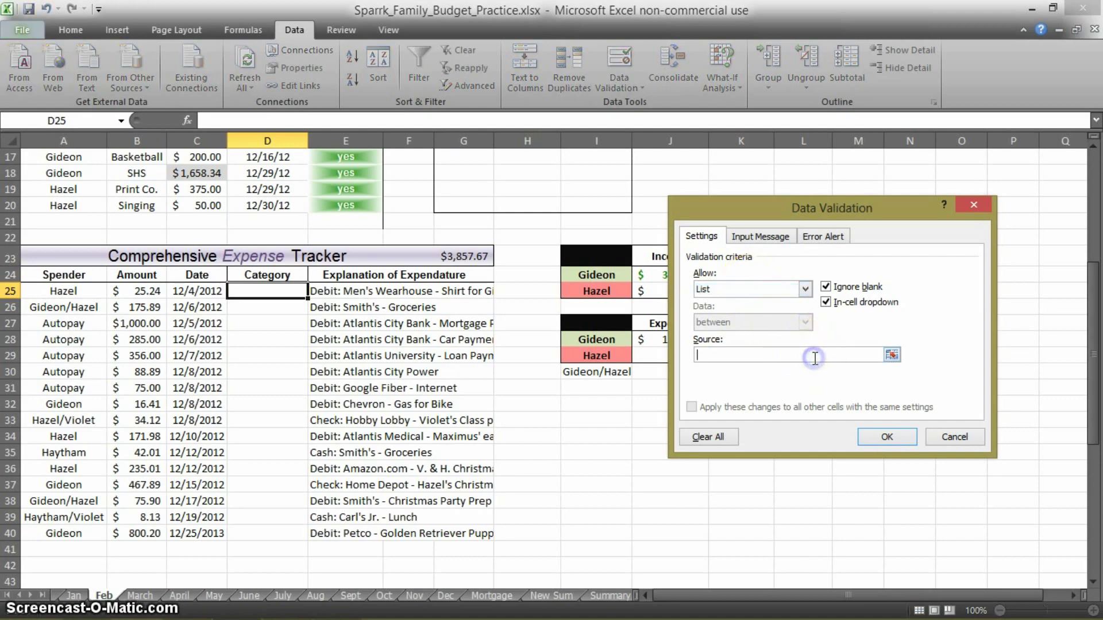
drag(1093, 270, 1096, 176)
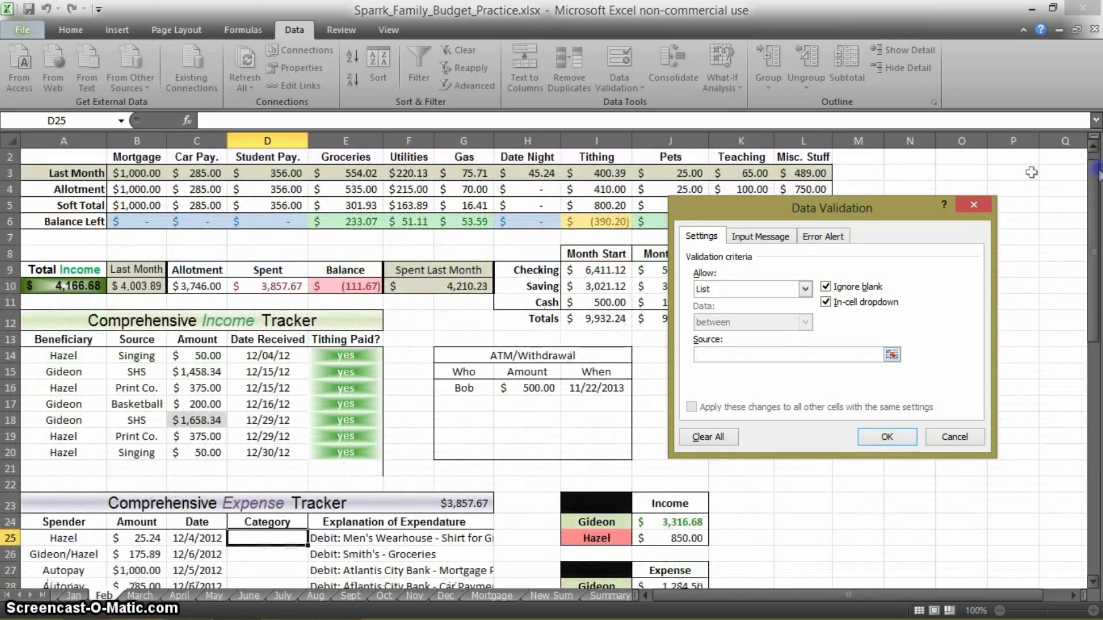
drag(141, 155, 804, 197)
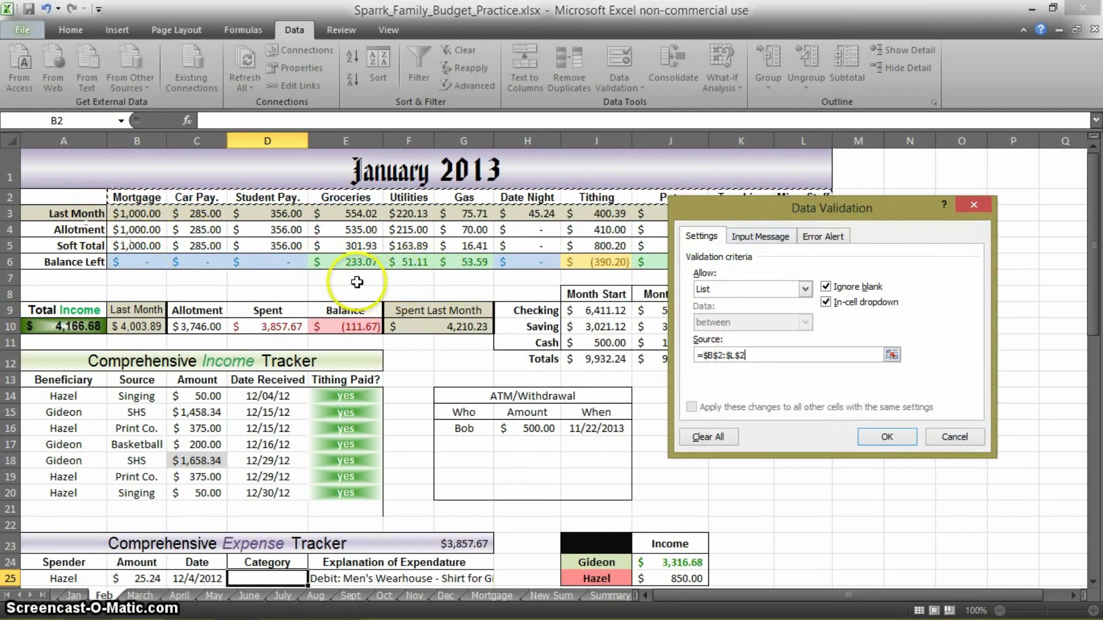
click(887, 436)
Try out D25's new category dropdown, opening and closing the list.
scroll(802, 443, down, 4)
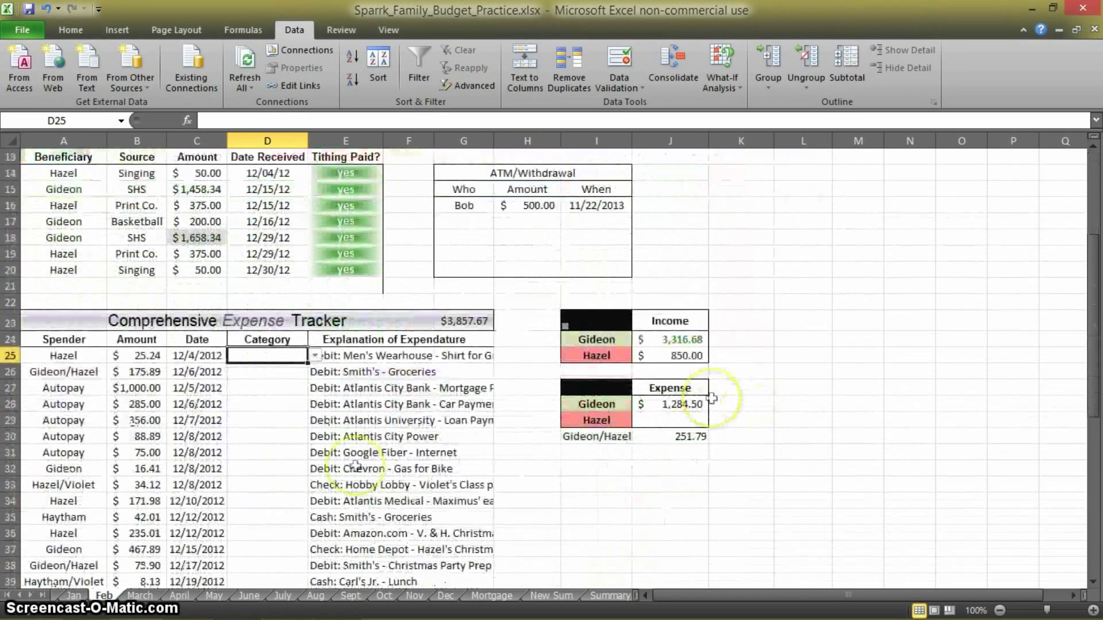
click(290, 370)
click(296, 357)
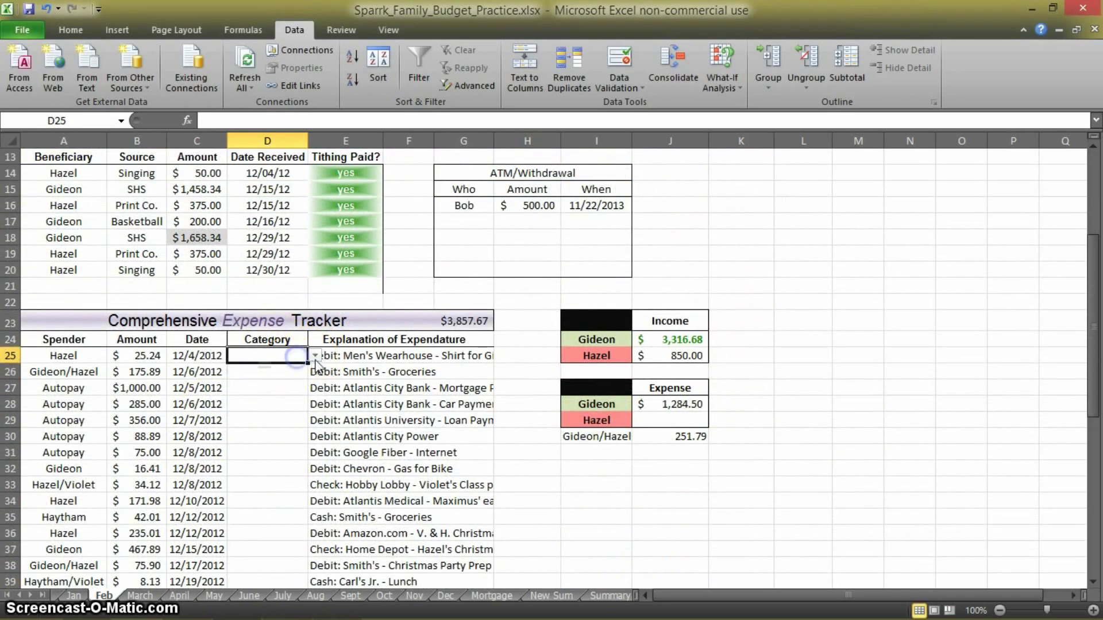
click(315, 356)
mouse_move(319, 389)
mouse_down()
mouse_move(317, 417)
mouse_move(316, 372)
mouse_up()
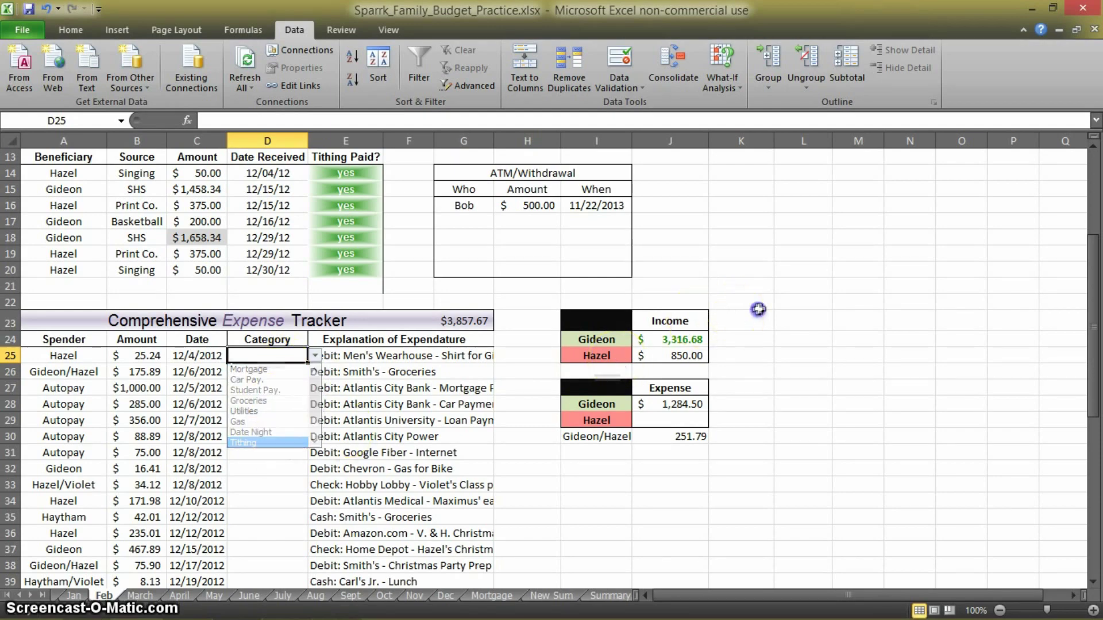
scroll(732, 379, up, 4)
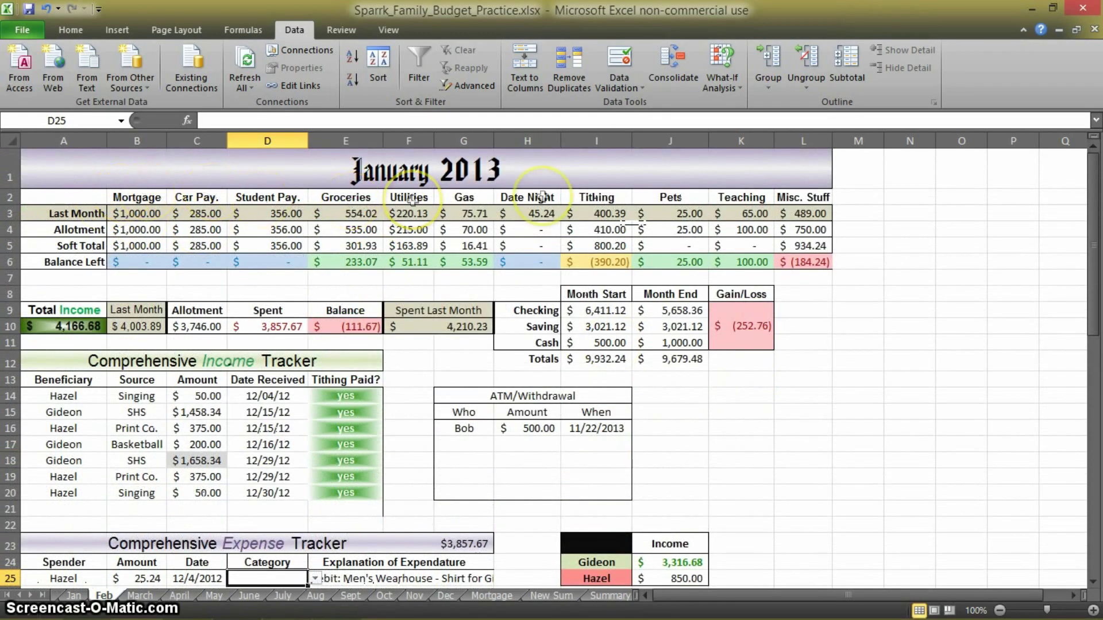
scroll(643, 316, down, 4)
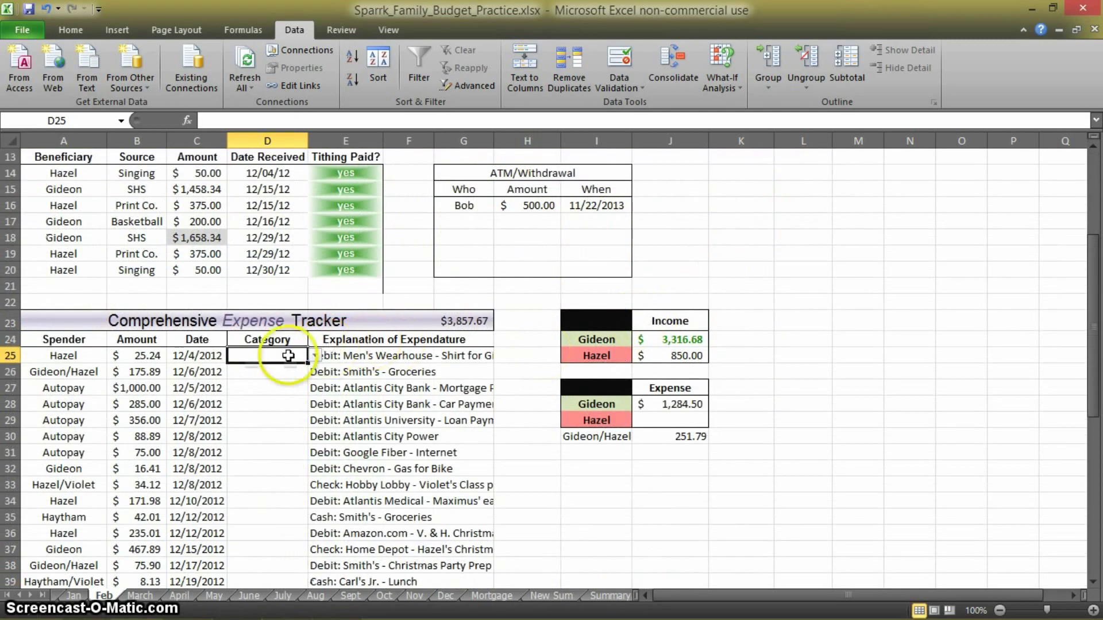
click(316, 355)
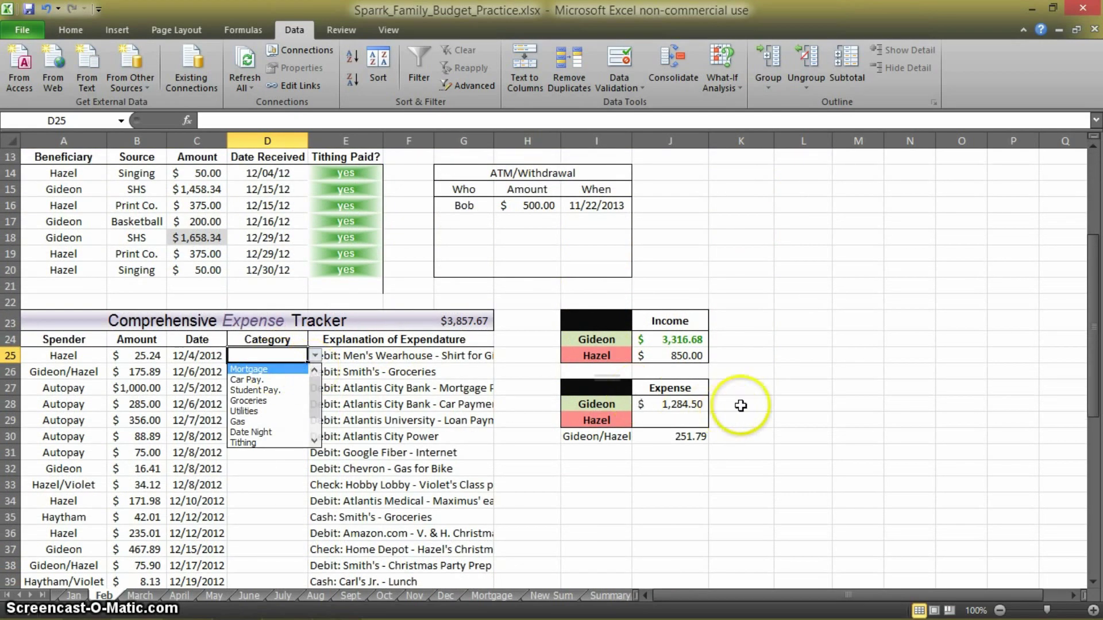
key(Escape)
click(436, 340)
click(329, 361)
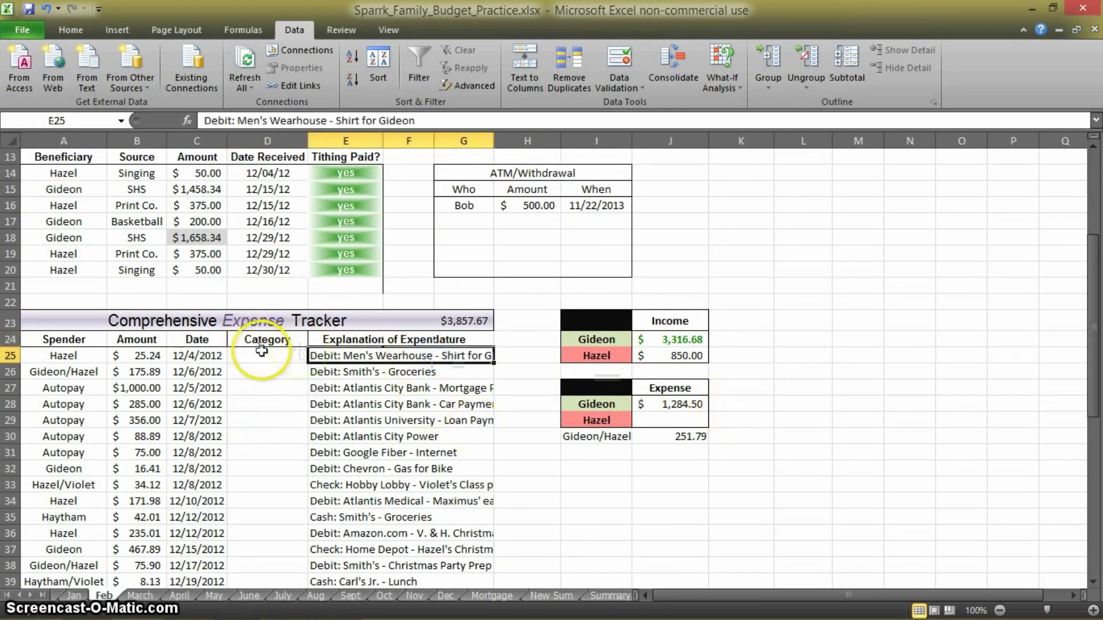
click(259, 356)
key(alt+Down)
key(Escape)
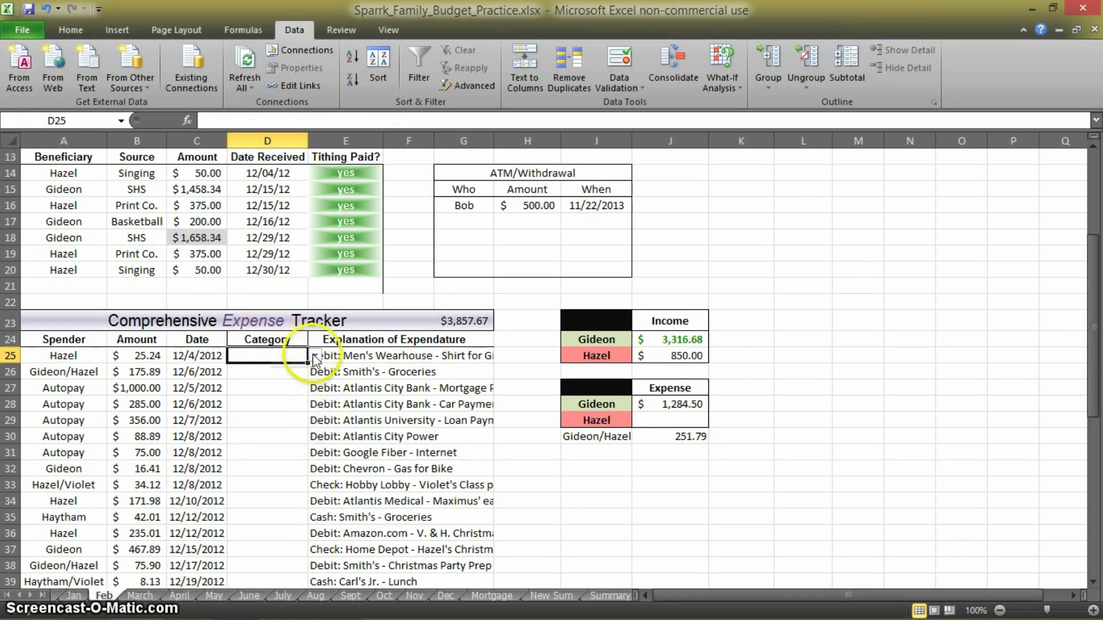
Pick Misc. Stuff for D25 and fill it down to D40.
click(315, 356)
click(315, 441)
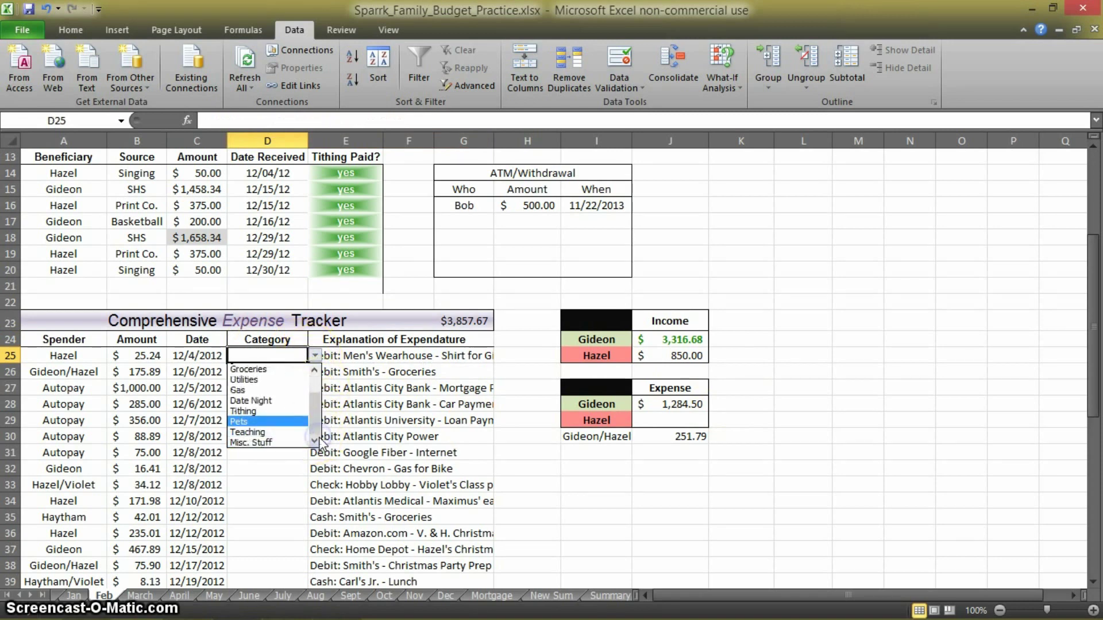
click(270, 442)
click(287, 373)
click(287, 359)
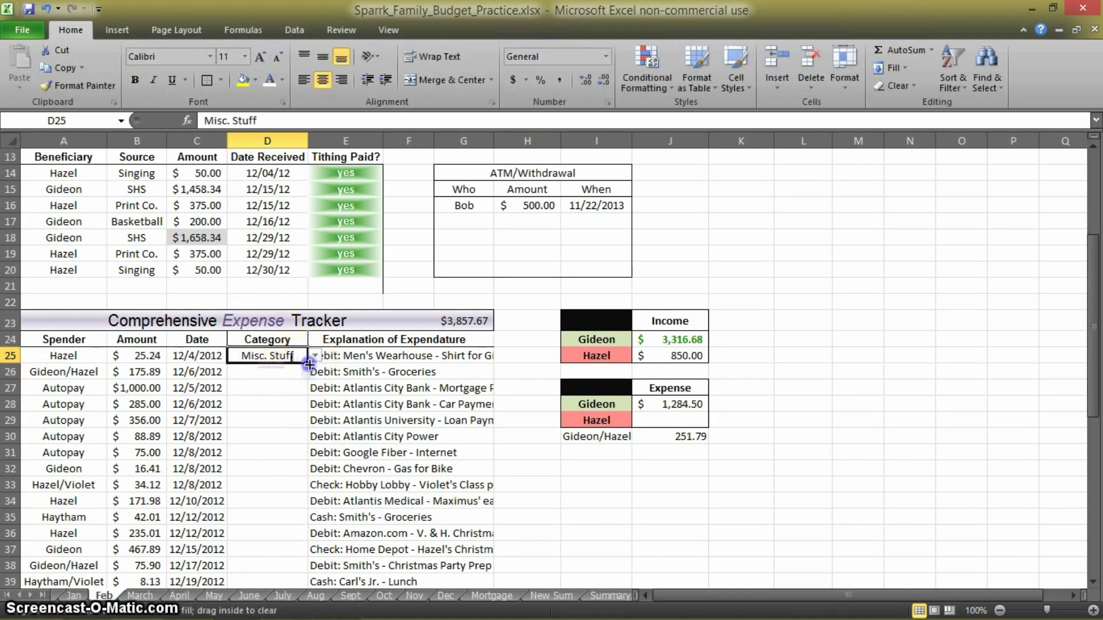
drag(306, 364, 288, 564)
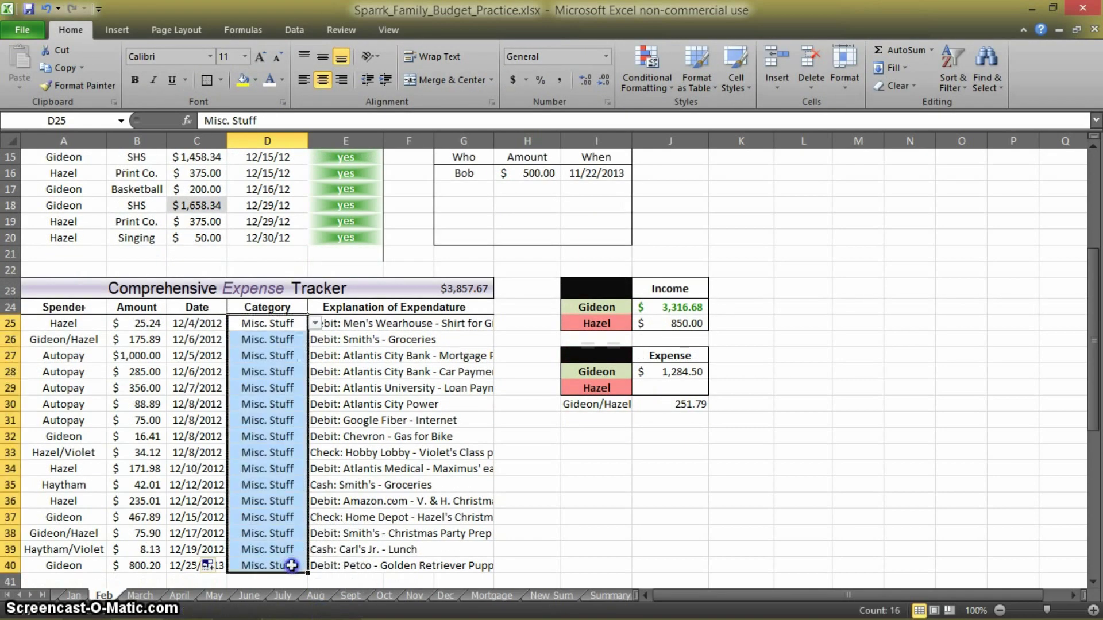
Set D26 to Car Pay. from its dropdown, then clear Category cells D26 through D40.
click(428, 469)
click(257, 328)
click(290, 355)
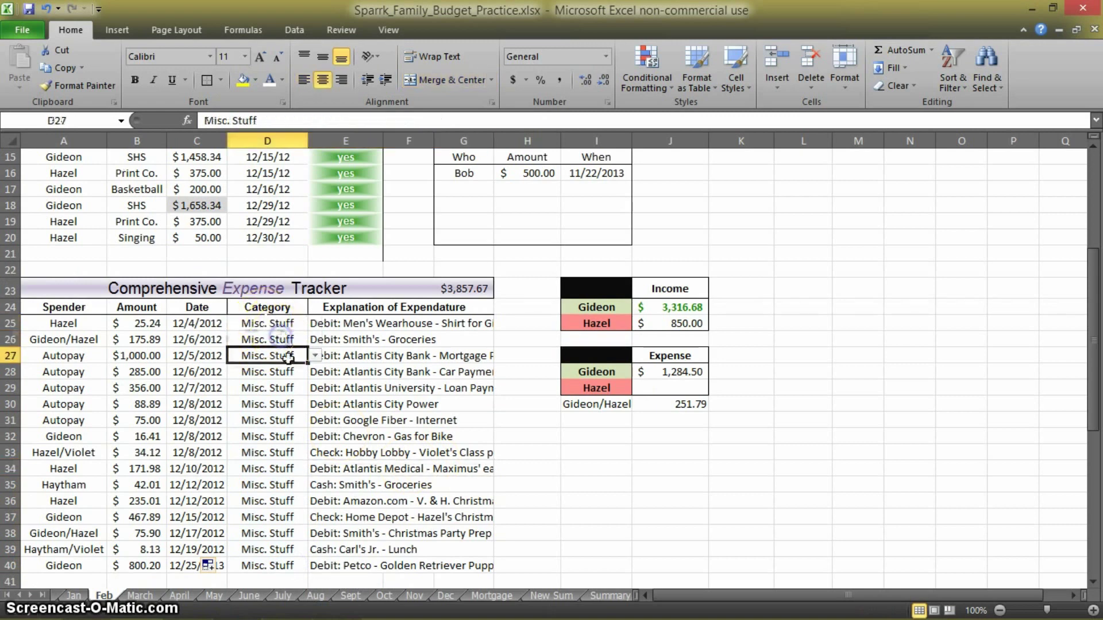
click(283, 334)
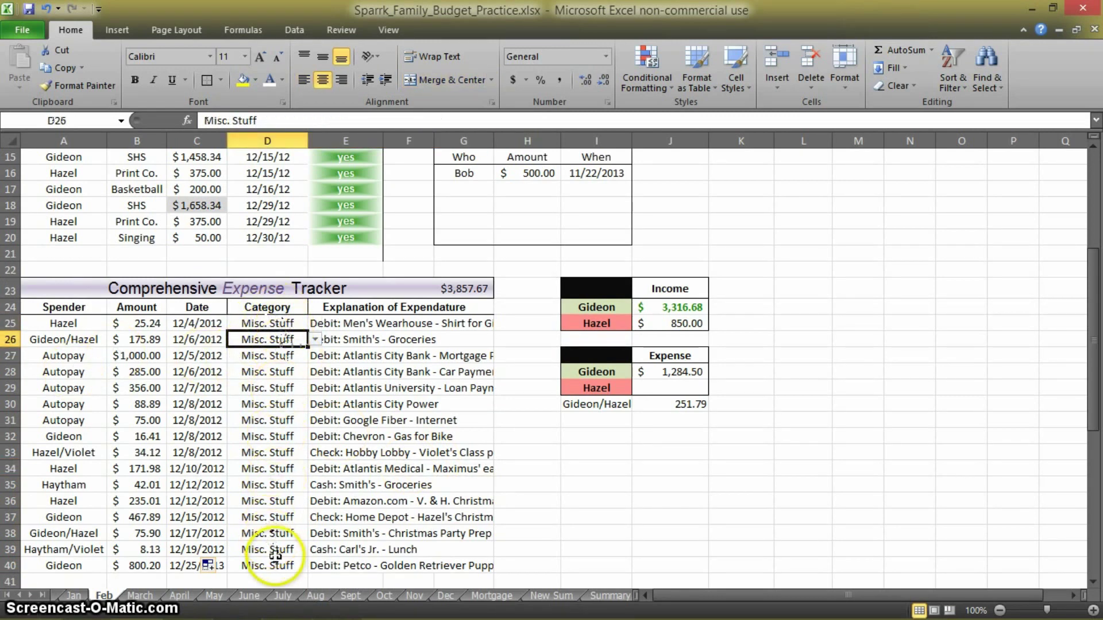
click(315, 339)
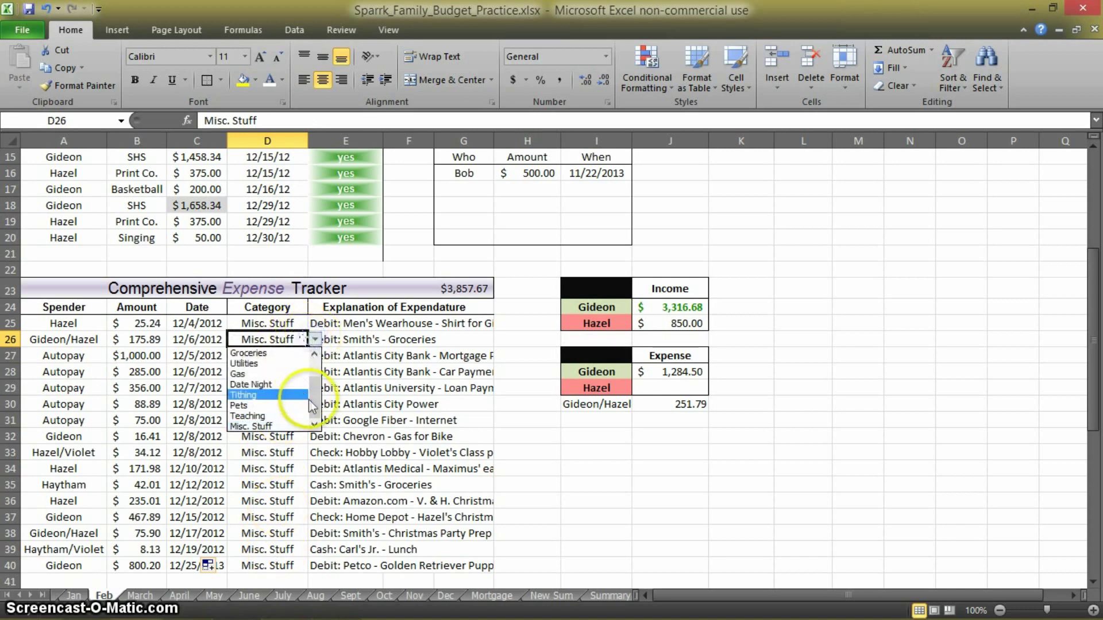
drag(308, 399, 308, 367)
click(297, 364)
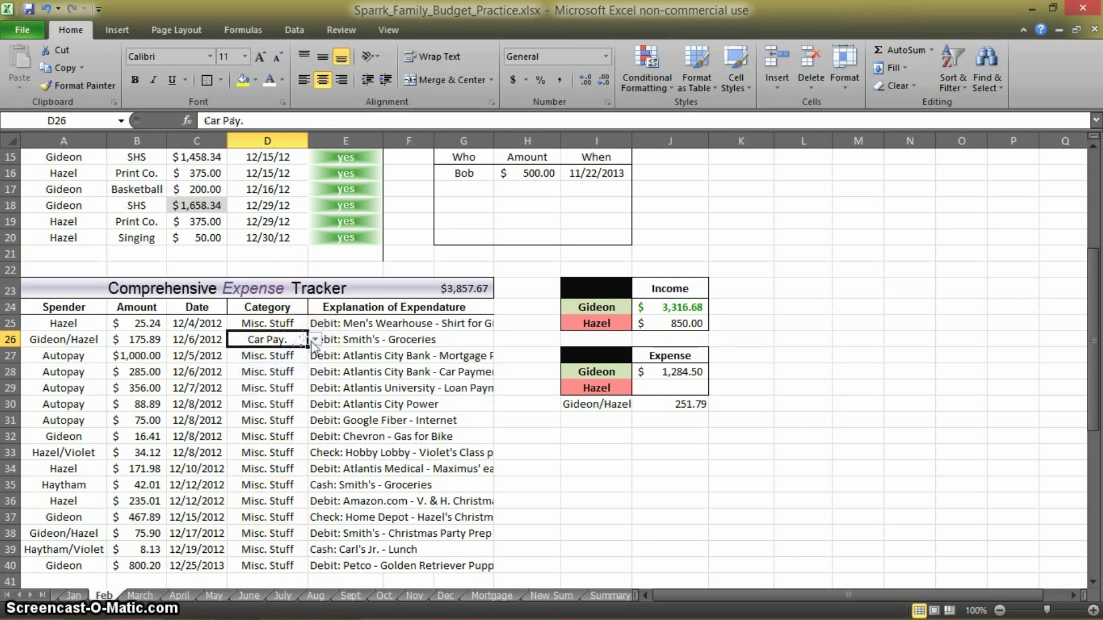
drag(270, 341, 283, 564)
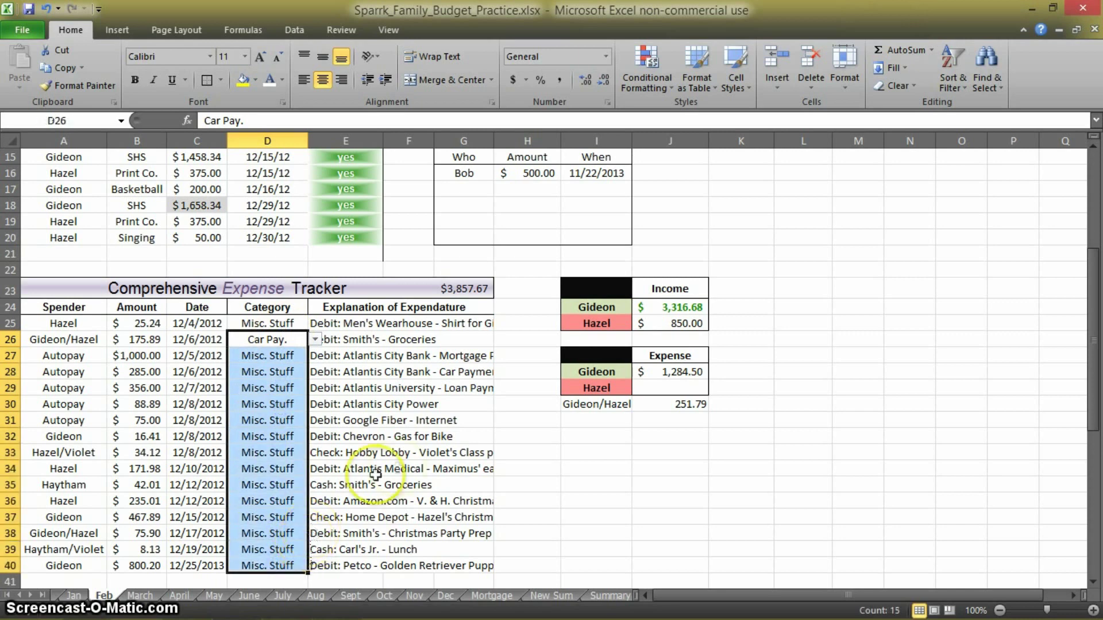
key(Delete)
Look through the category dropdown choices in D27, D33 and D40 without changing any.
click(536, 469)
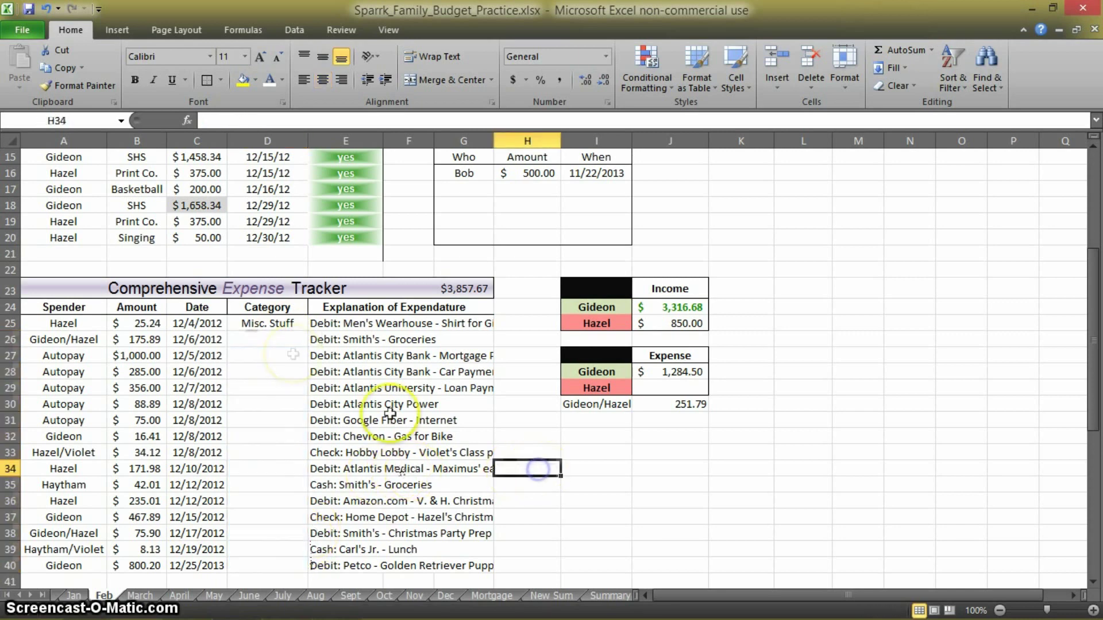
click(289, 353)
click(315, 357)
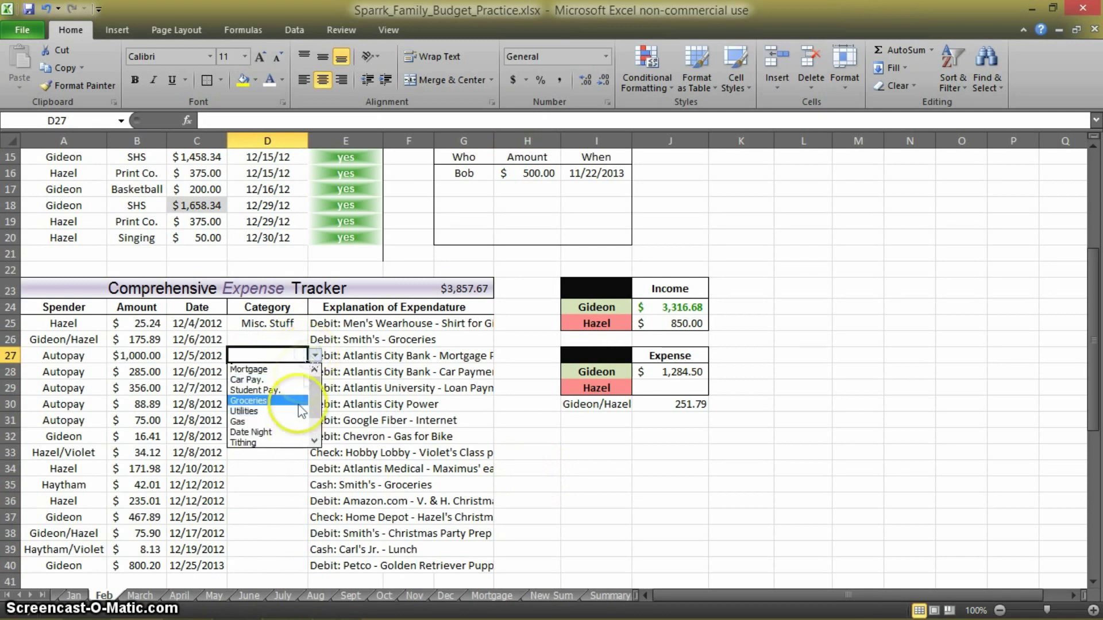
click(315, 358)
click(291, 402)
click(296, 453)
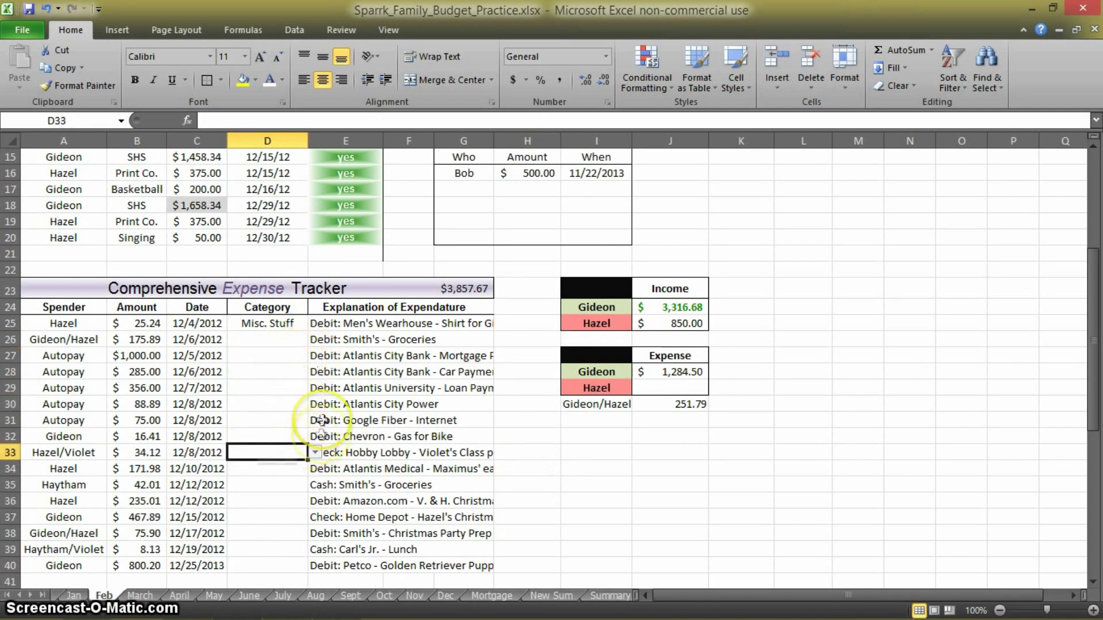
click(315, 453)
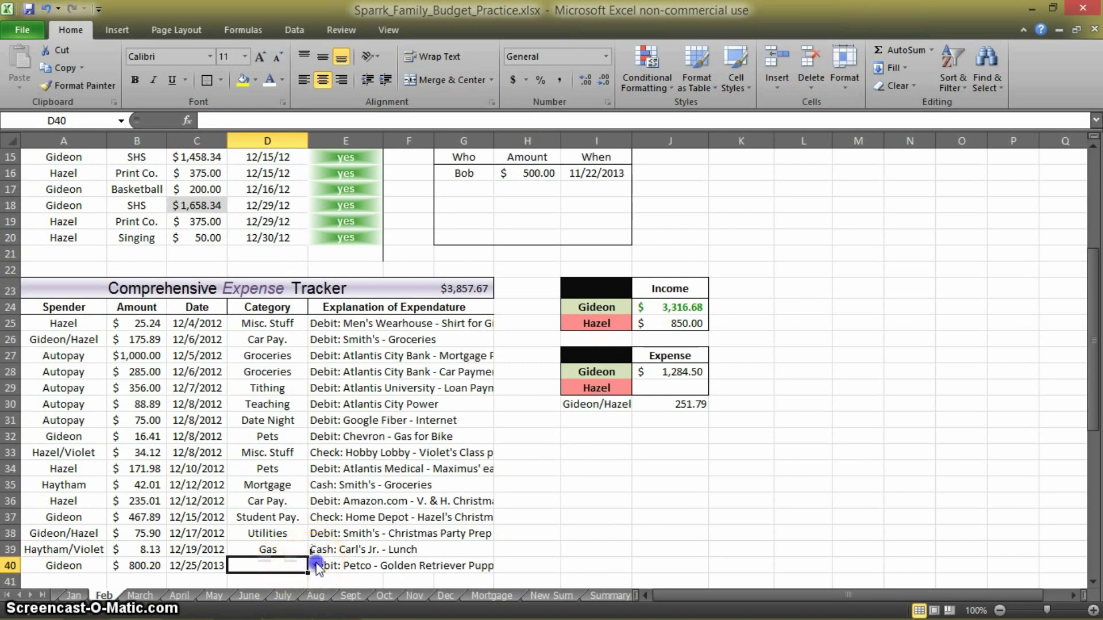
click(316, 566)
click(316, 550)
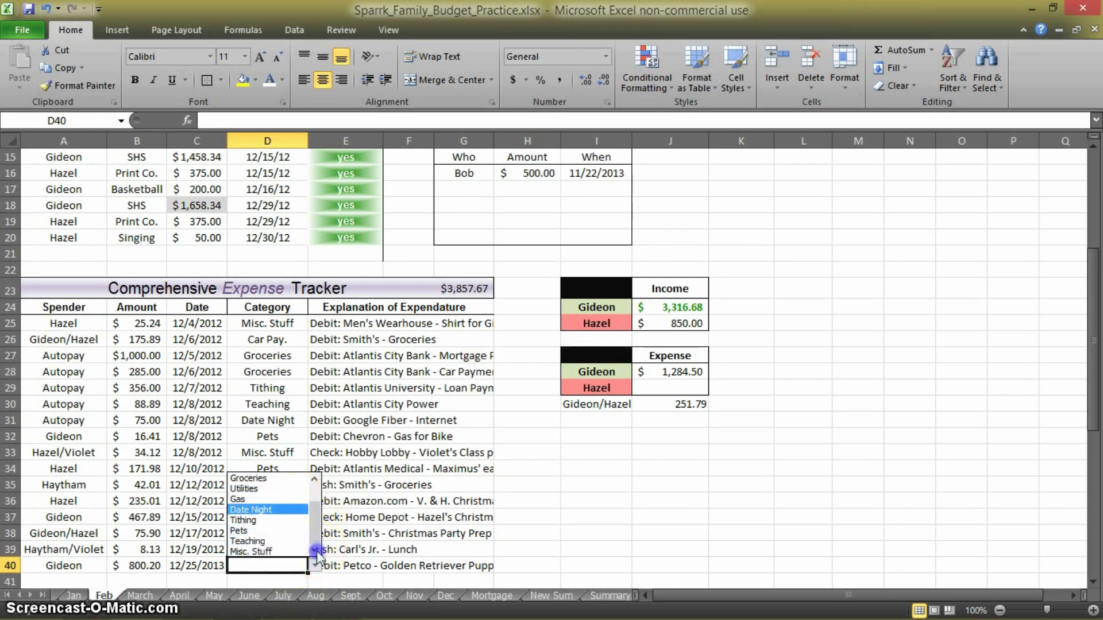
click(610, 505)
click(93, 566)
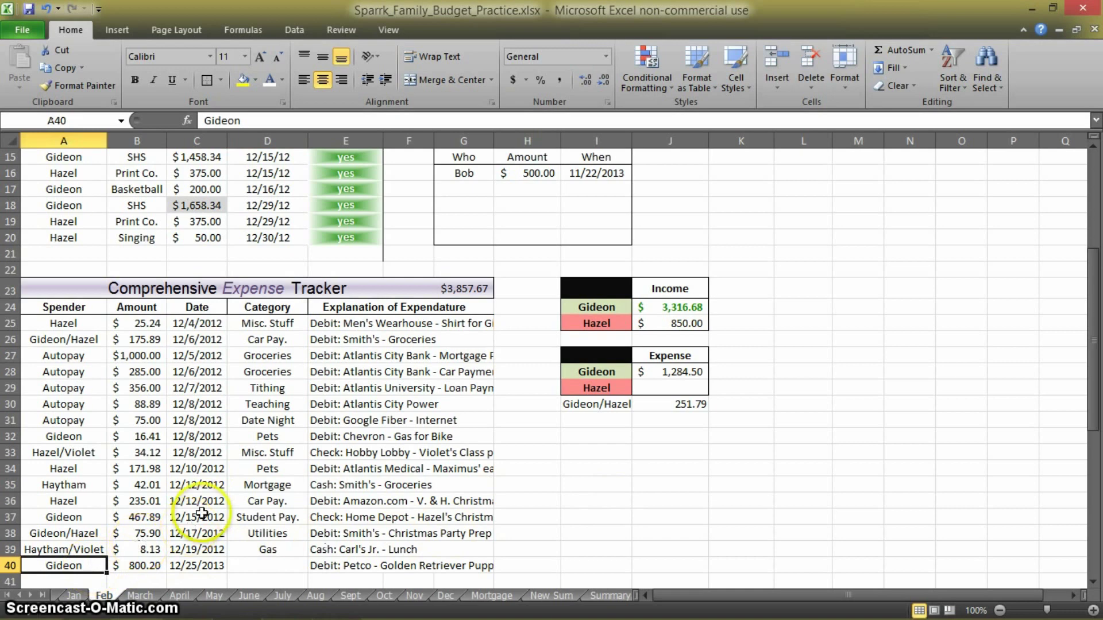
Re-enter row 40's spender, amount 800.20 and date 12/25.
text(Gde)
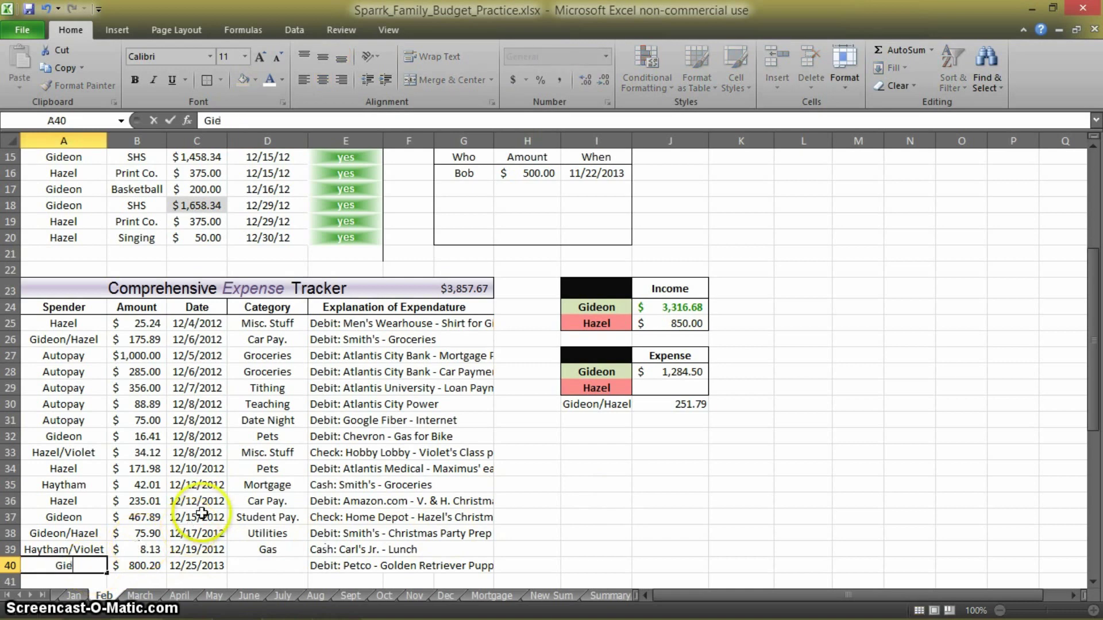
key(Tab)
text(8)
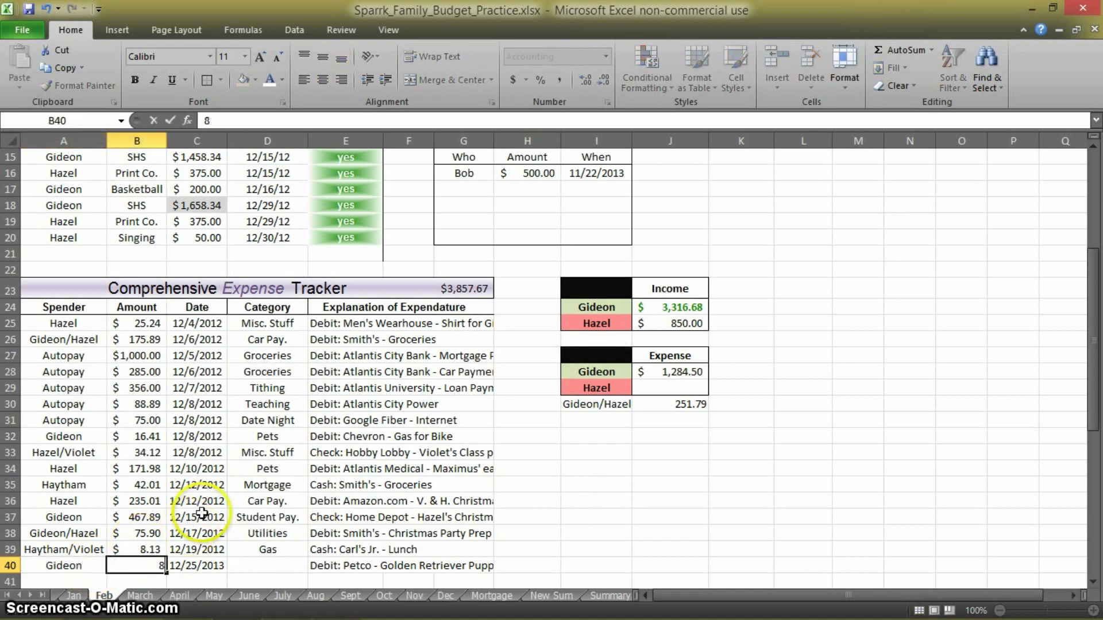
text(00.20)
key(Tab)
text(12/)
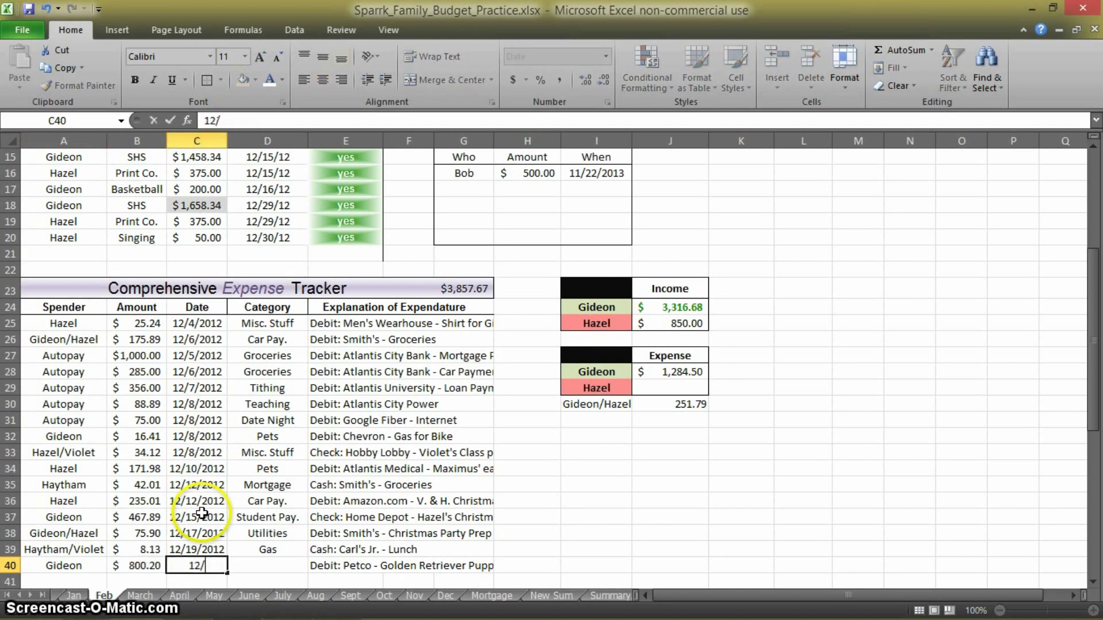
text(25/2013)
key(Tab)
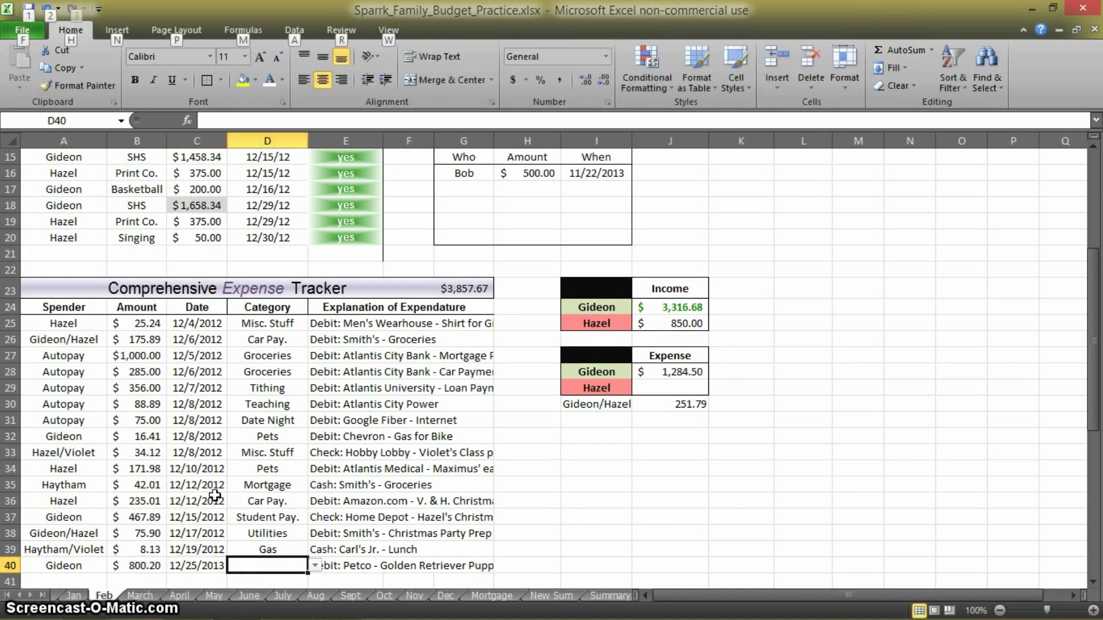
Pick Date Night as D40's category from its dropdown.
key(alt+Down)
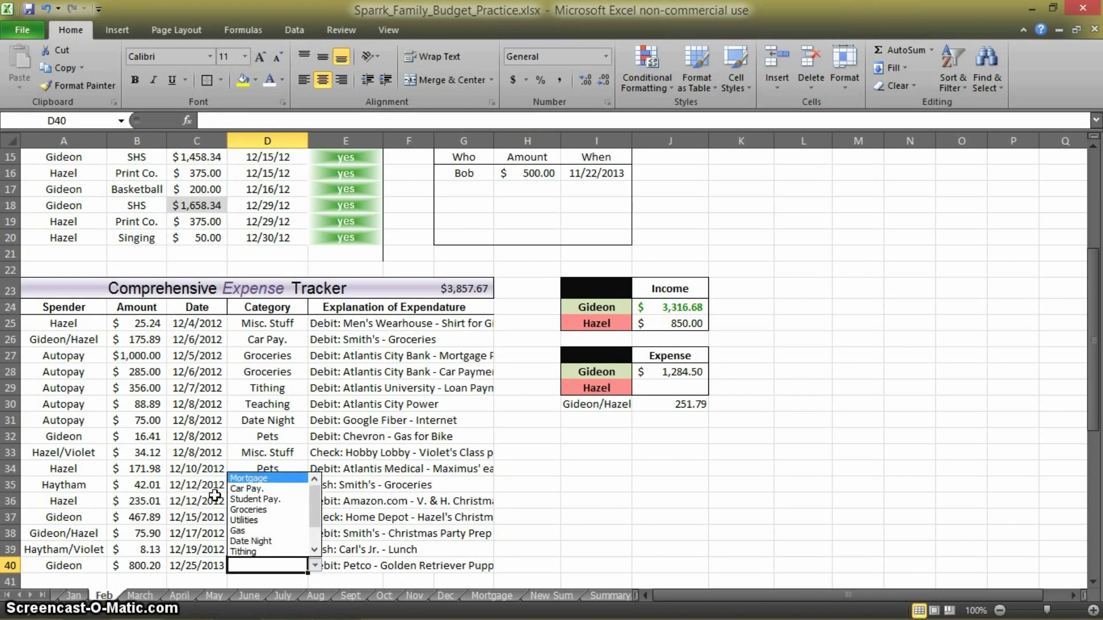
key(Down)
key(Down)
key(Down)
key(Down)
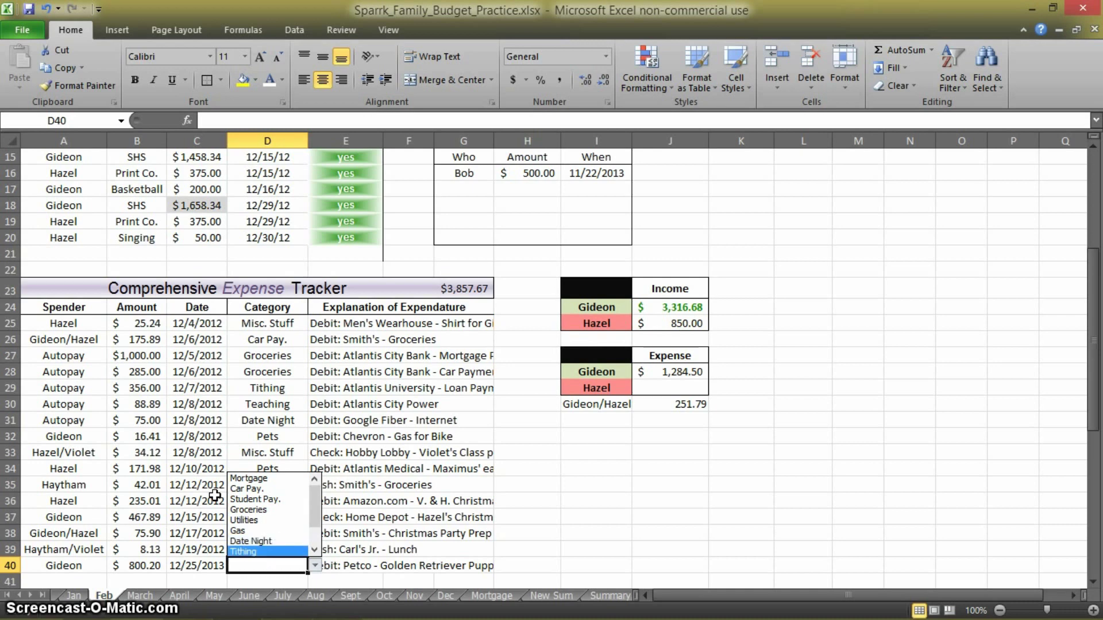
key(Down)
key(Down)
key(Down)
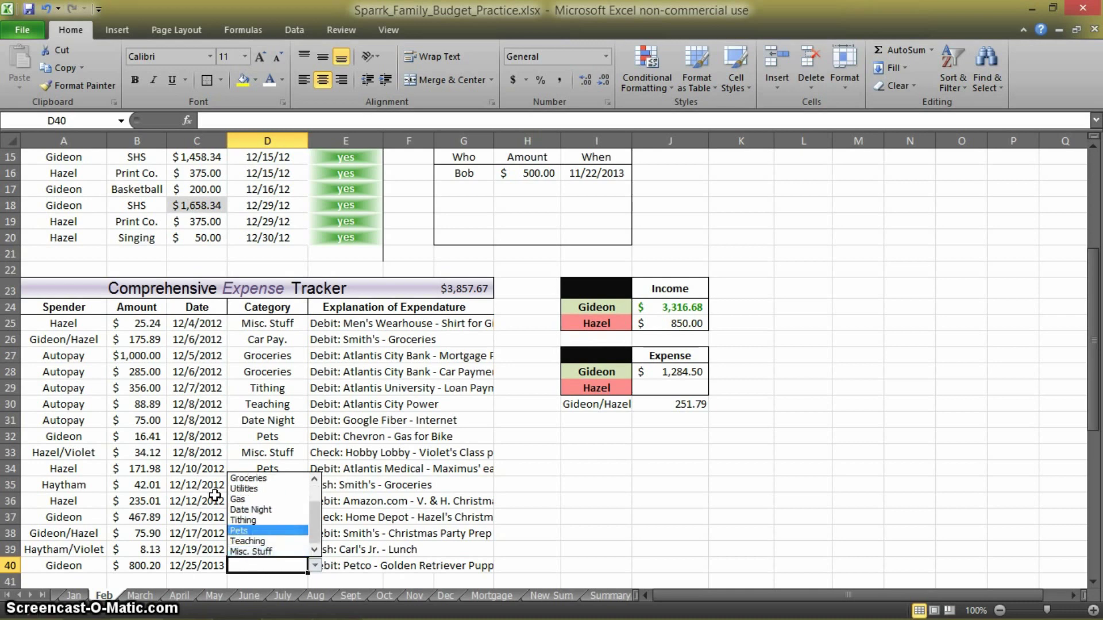
key(Return)
key(Right)
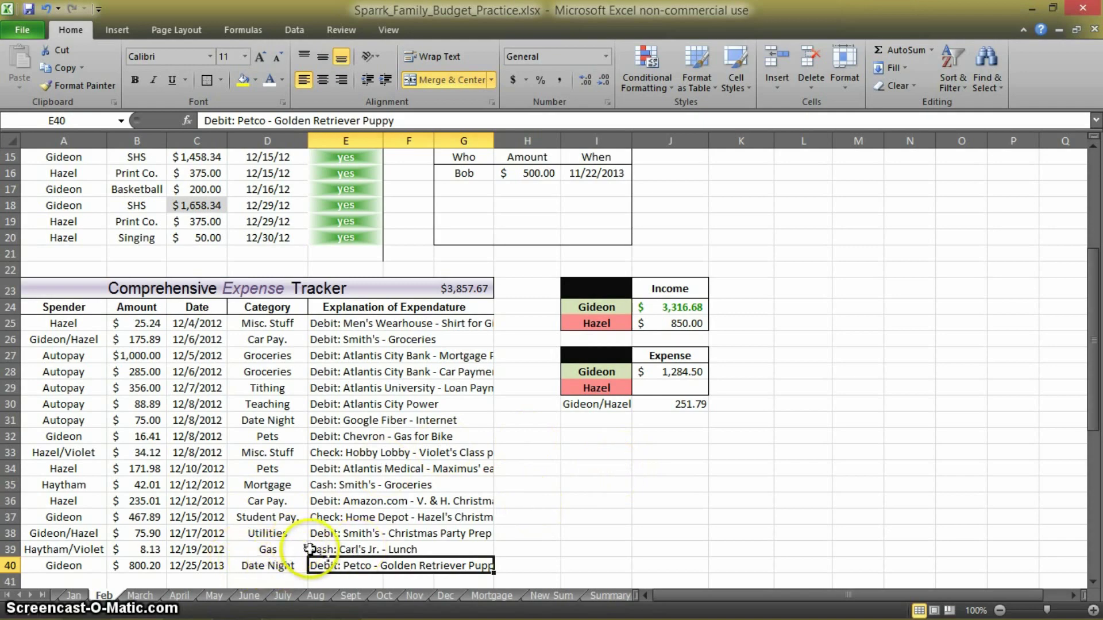
scroll(309, 549, up, 5)
scroll(345, 517, down, 5)
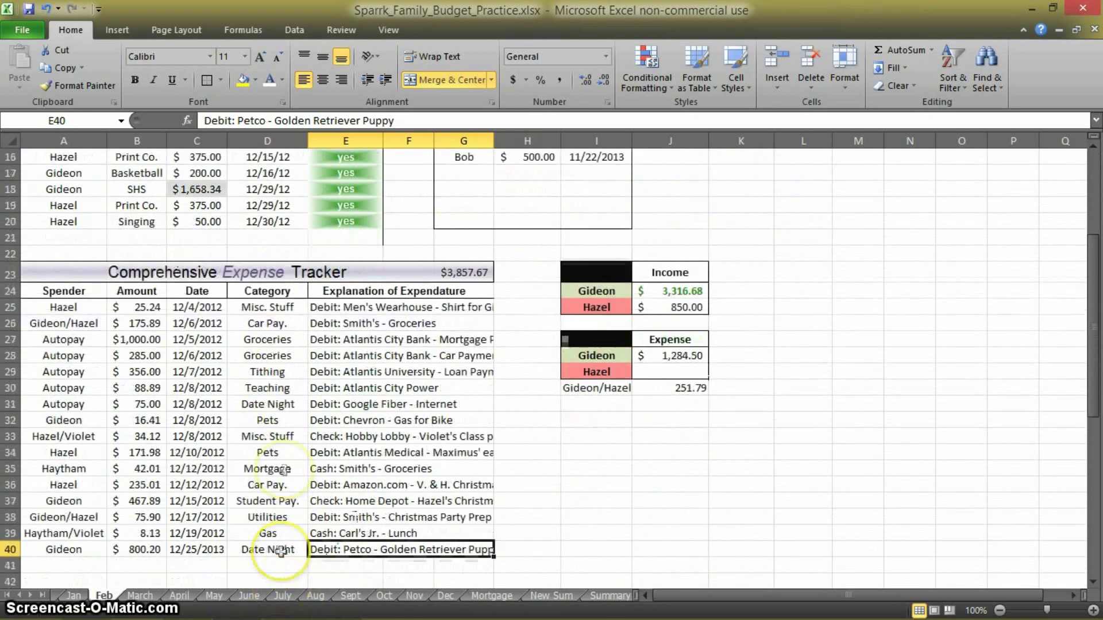
Clear the =B27+B52 manual addition from the Mortgage Soft Total cell B5.
scroll(308, 523, up, 2)
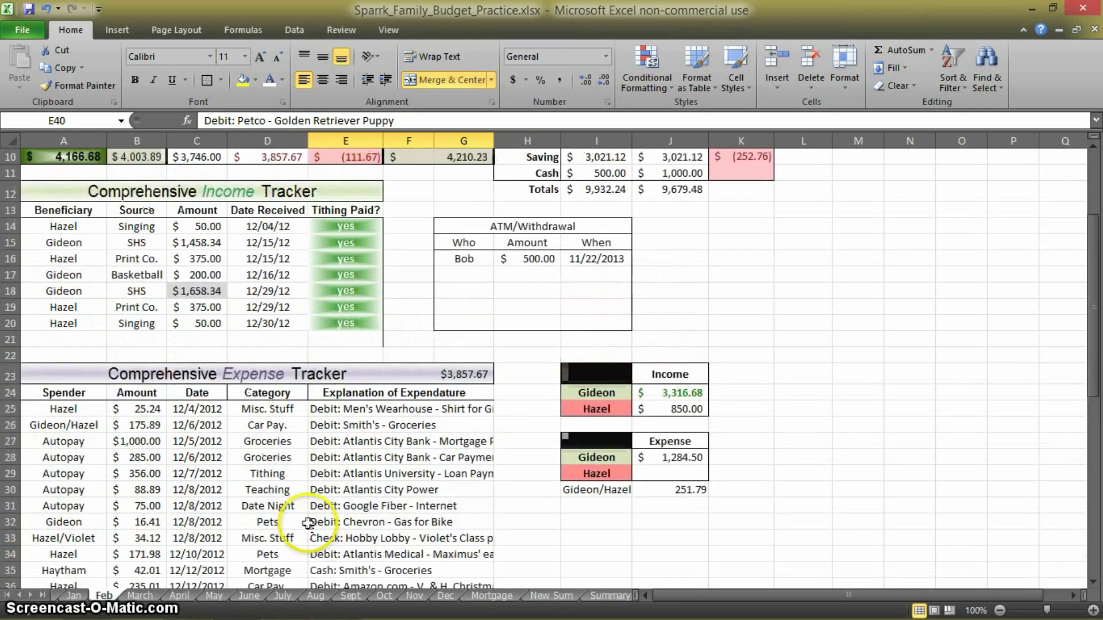
scroll(345, 460, up, 3)
scroll(597, 437, down, 2)
click(537, 402)
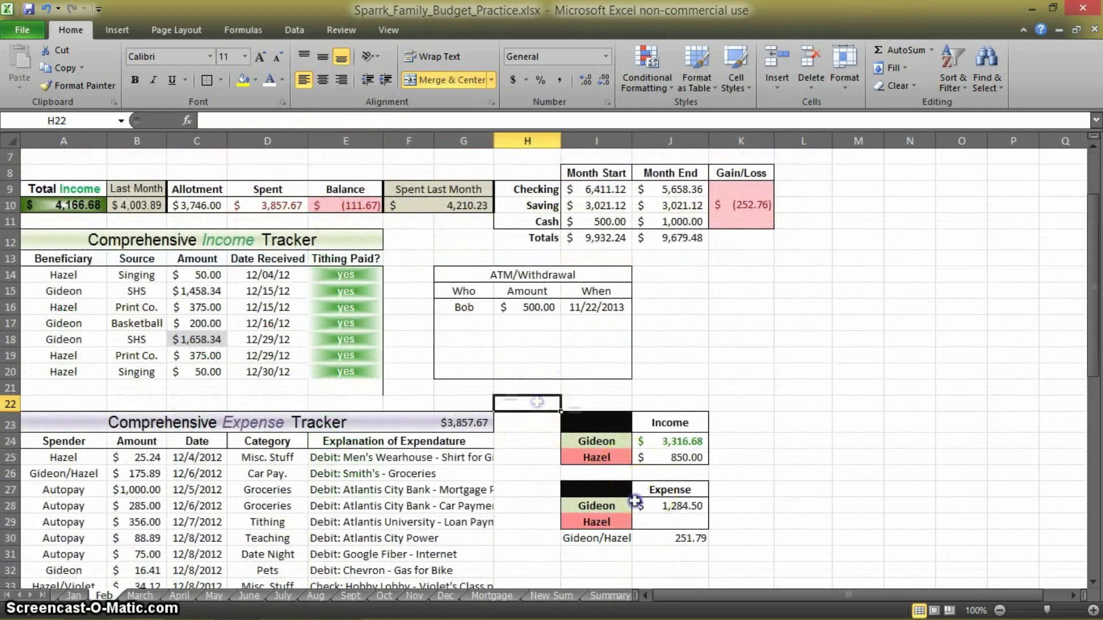
click(793, 505)
scroll(783, 494, up, 2)
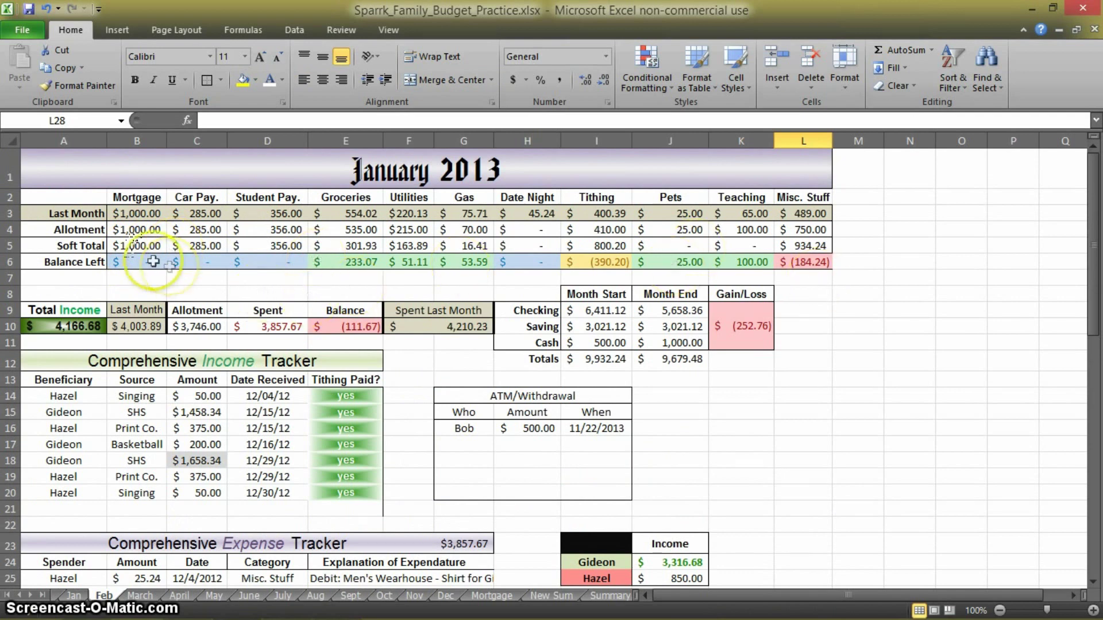
click(138, 245)
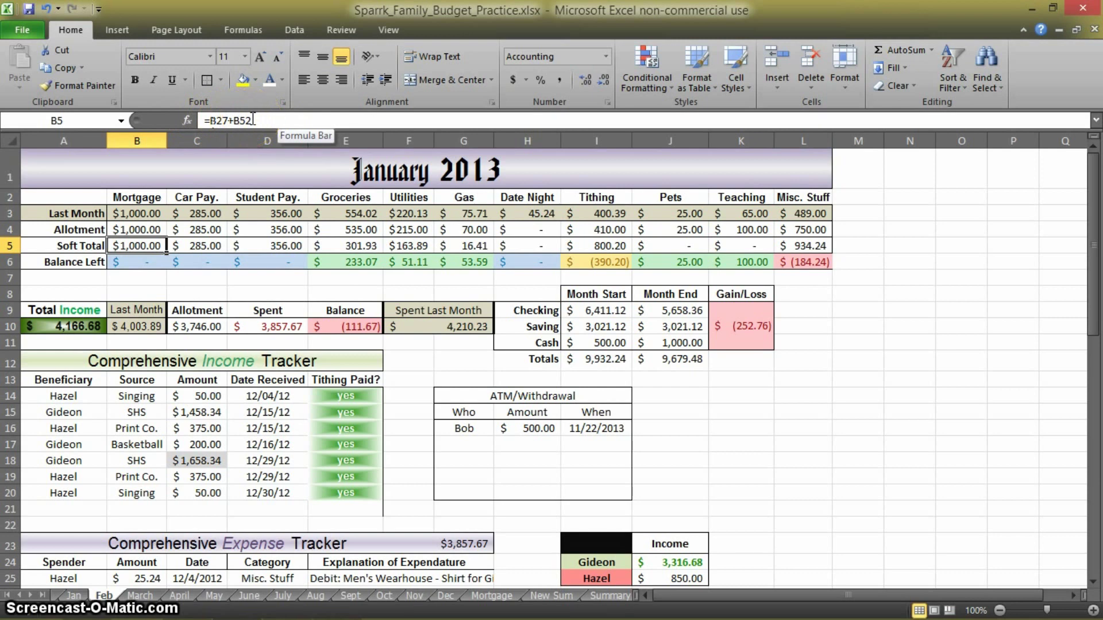
key(BackSpace)
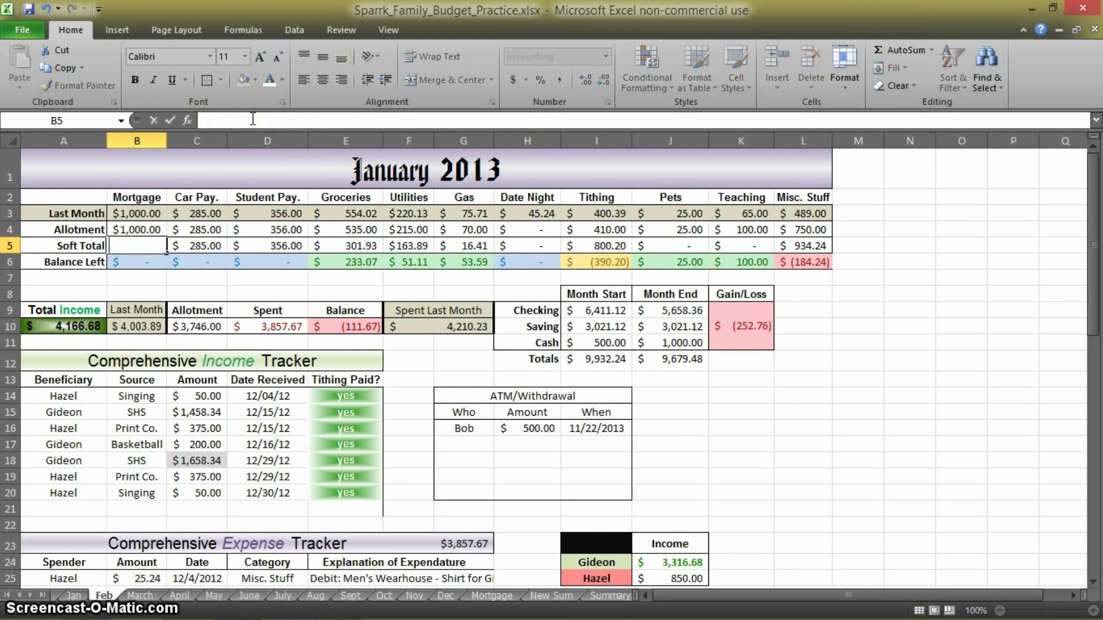
Begin a =sumif formula using the Category cells D25:D200 as its range.
text(=sumif()
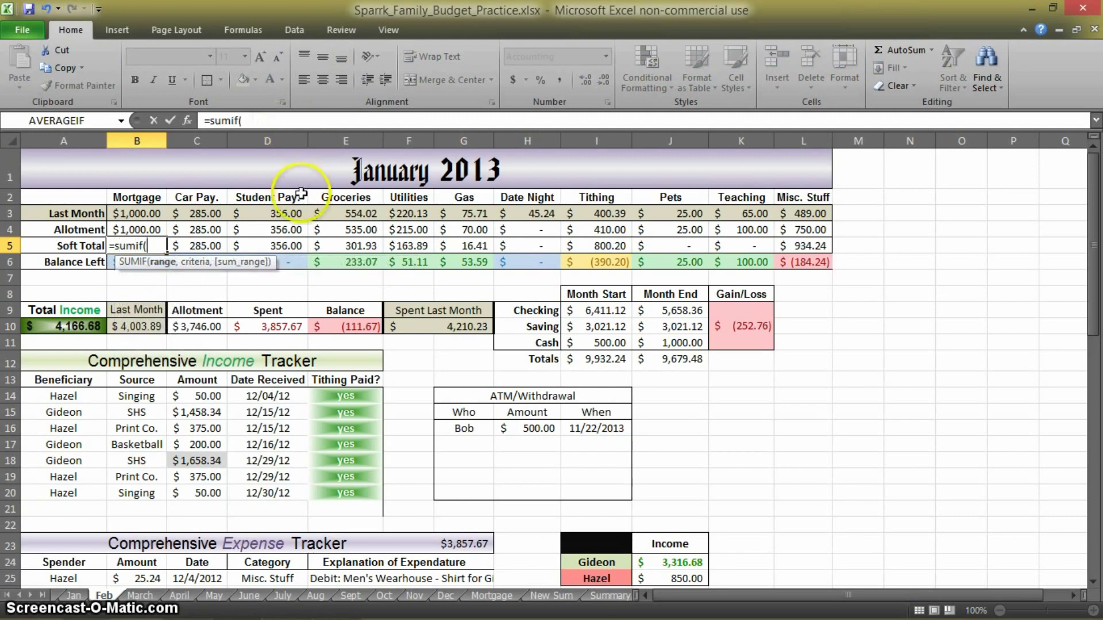
scroll(231, 419, down, 1)
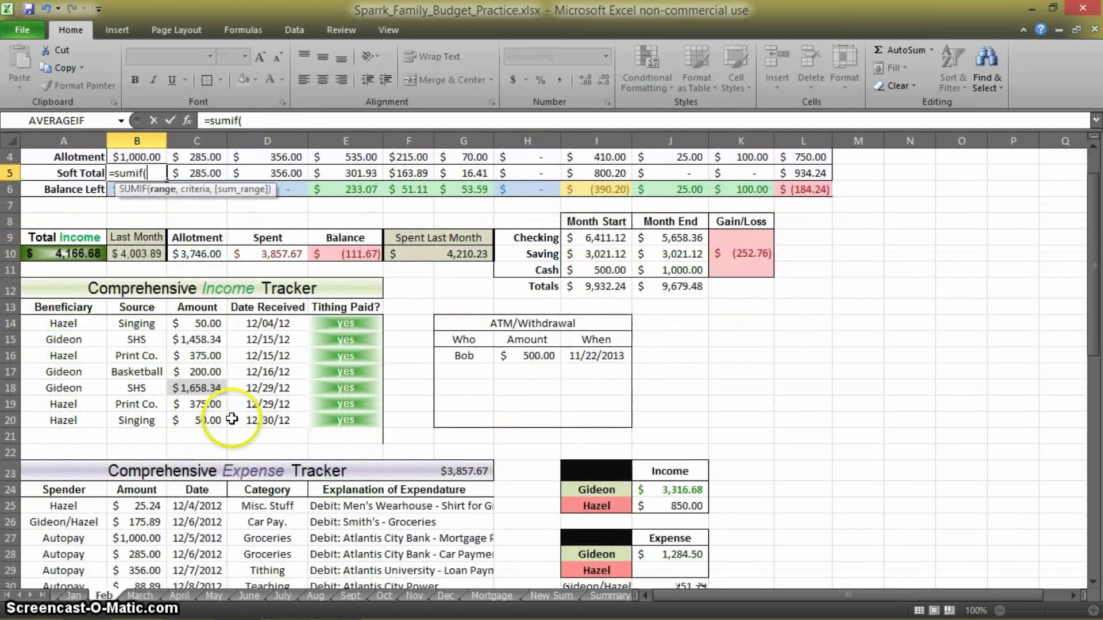
scroll(230, 420, down, 1)
scroll(90, 476, down, 1)
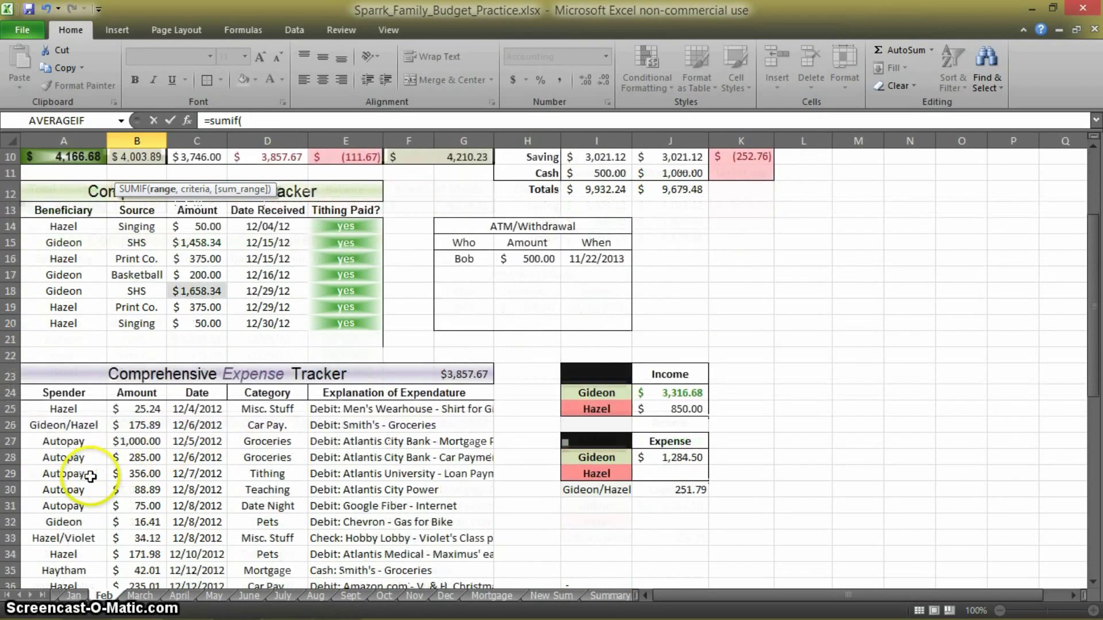
click(267, 410)
drag(267, 409, 262, 600)
text(,)
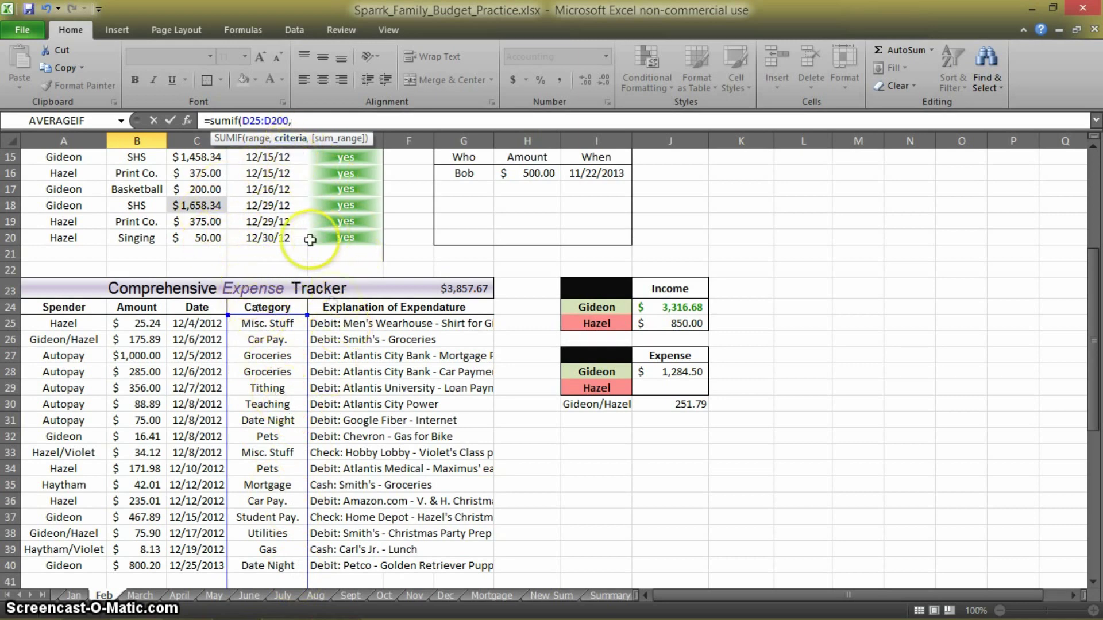
Extend the formula with the "Mortgage" criterion and Amount sum range B25:B200.
drag(1093, 252, 1094, 155)
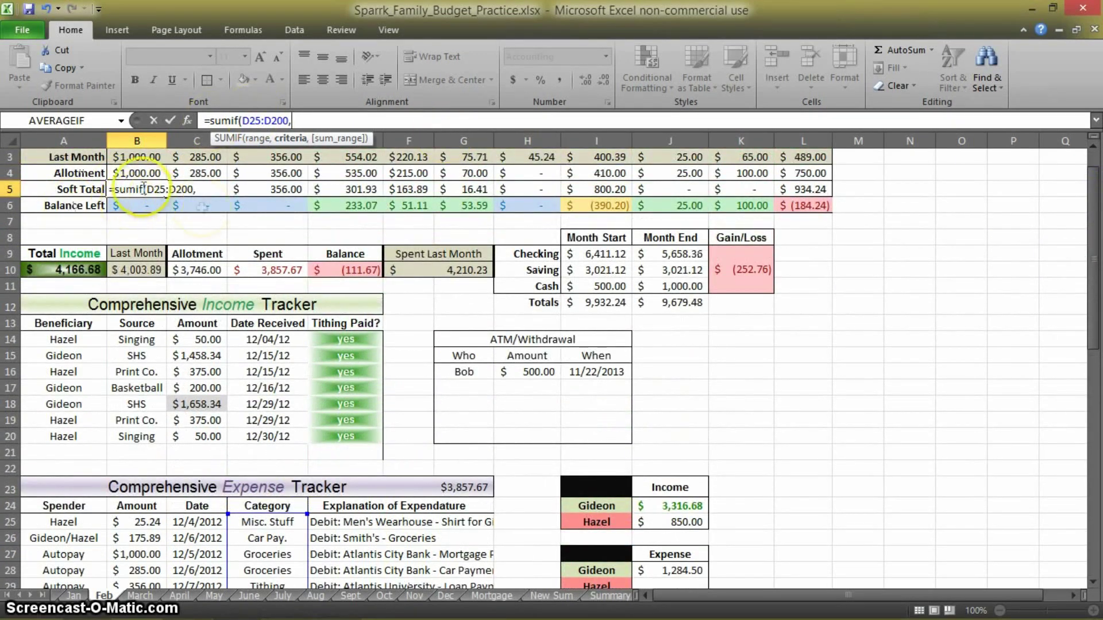
drag(1098, 245, 1097, 229)
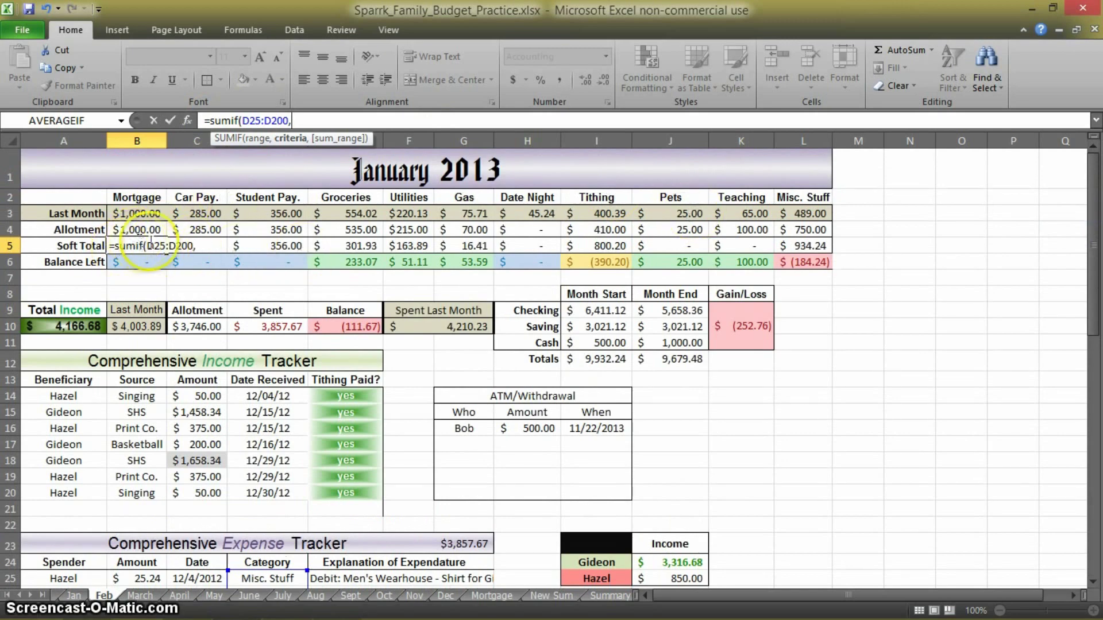
drag(1096, 225, 1097, 299)
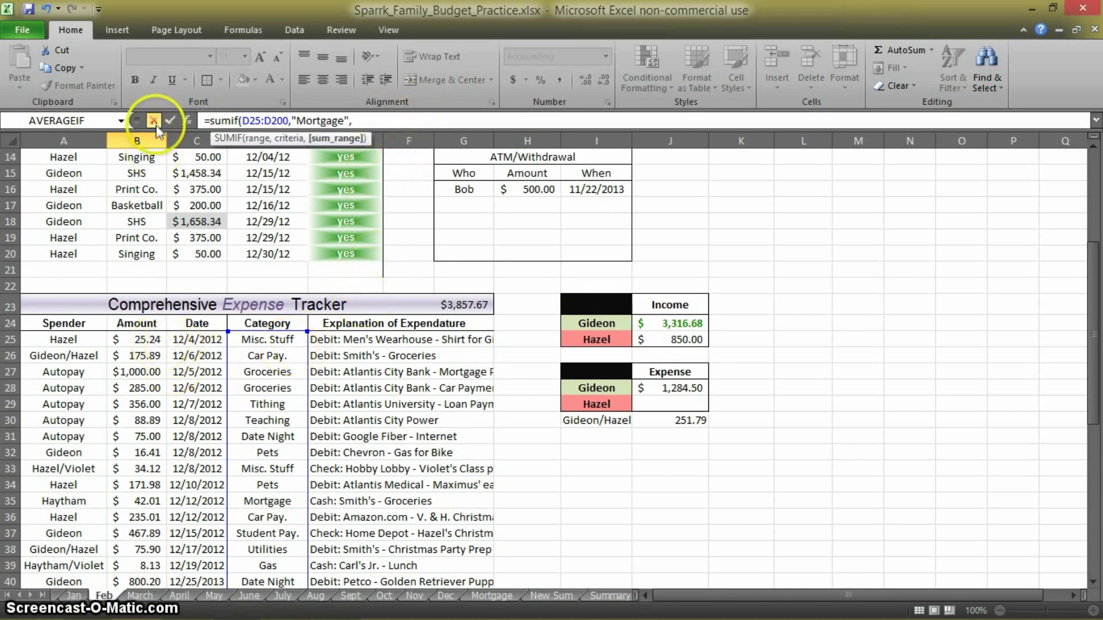
drag(143, 340, 148, 468)
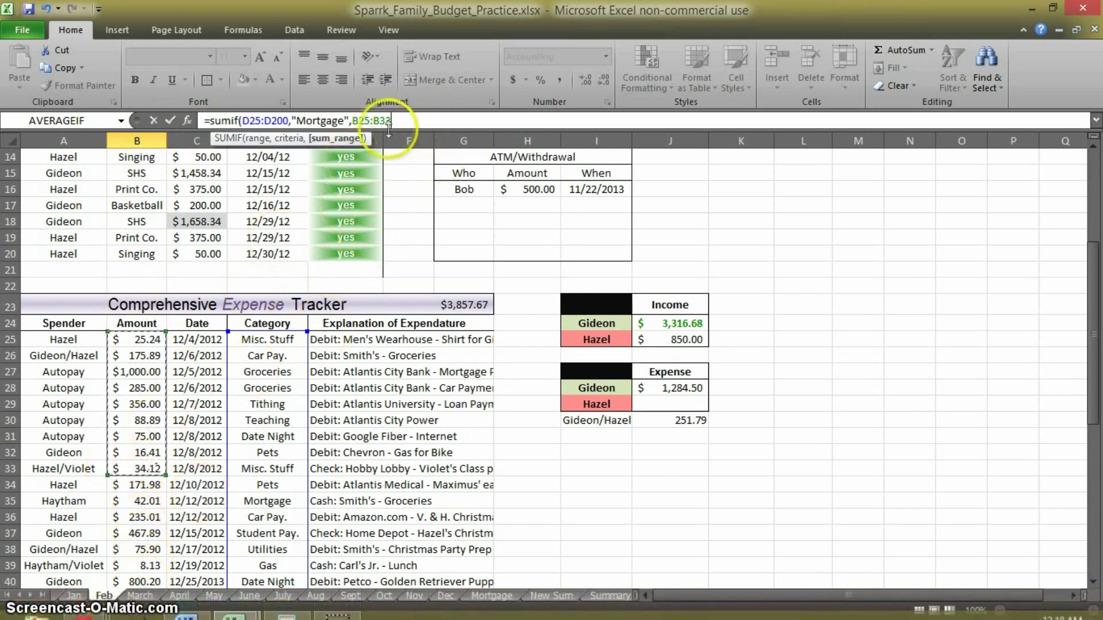
key(BackSpace)
key(BackSpace)
text(20)
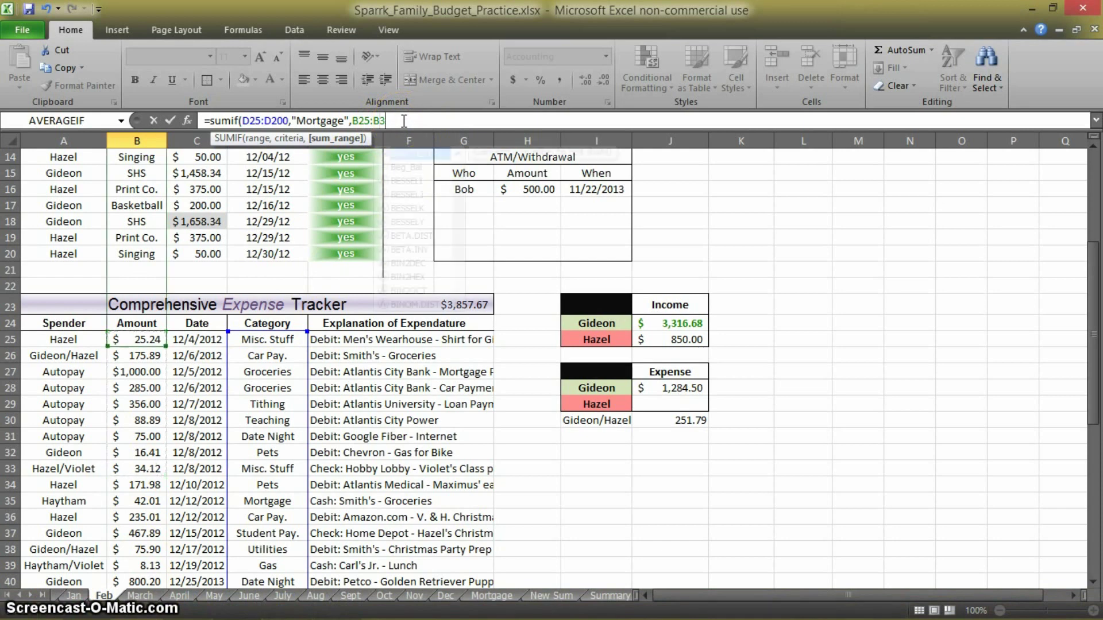
text(0)
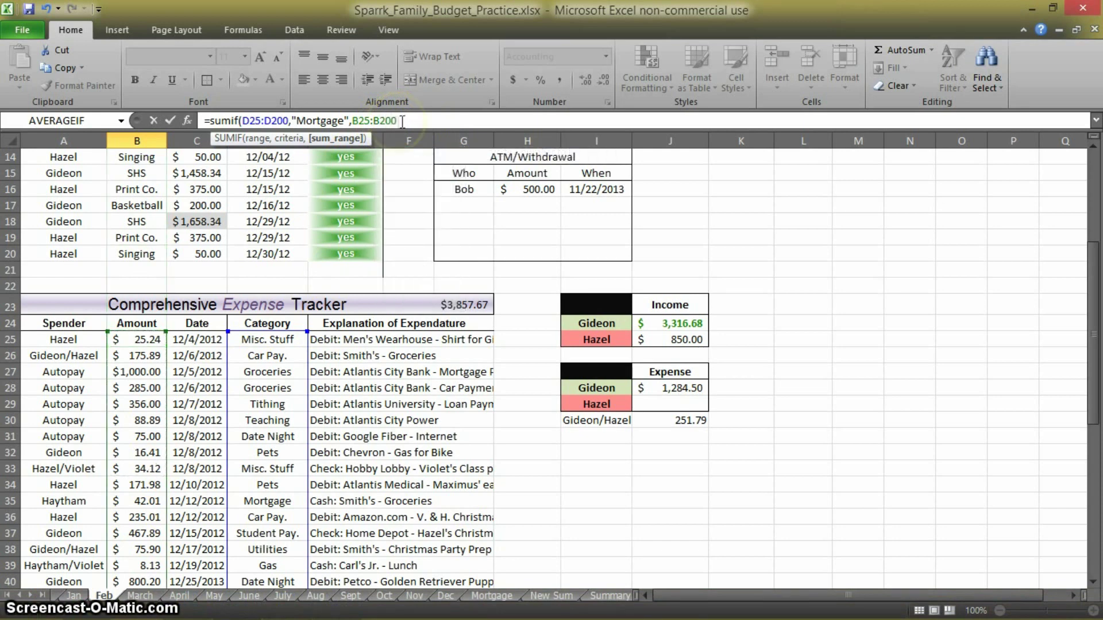
click(372, 121)
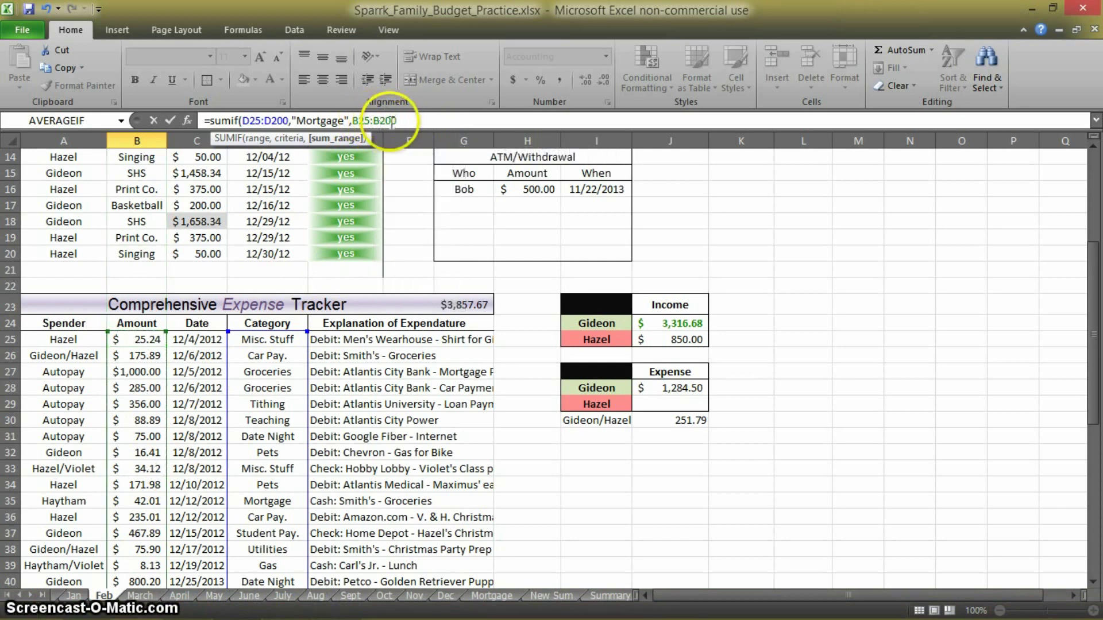
click(352, 120)
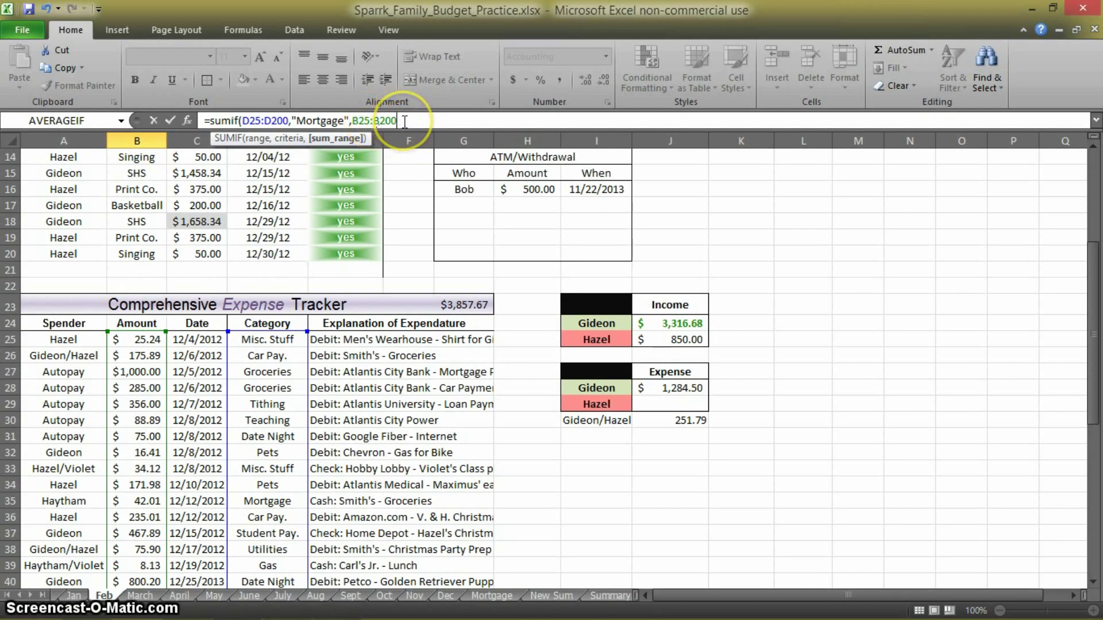
Commit the Mortgage SUMIF, then review row 35's category and C5's manual addition.
key(Escape)
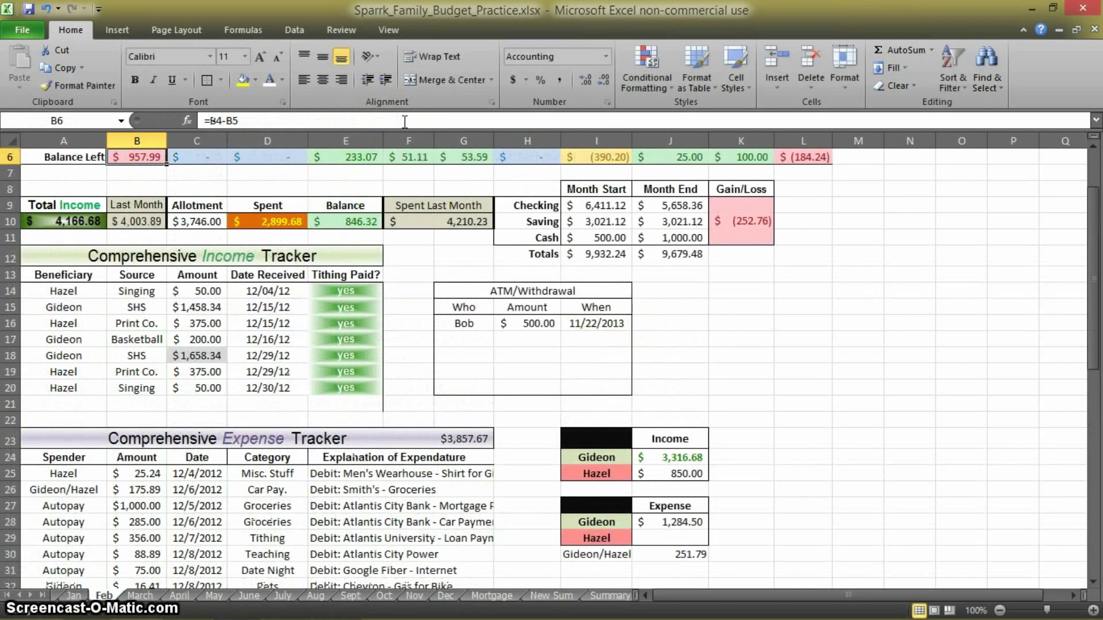
scroll(394, 298, up, 2)
scroll(379, 373, down, 6)
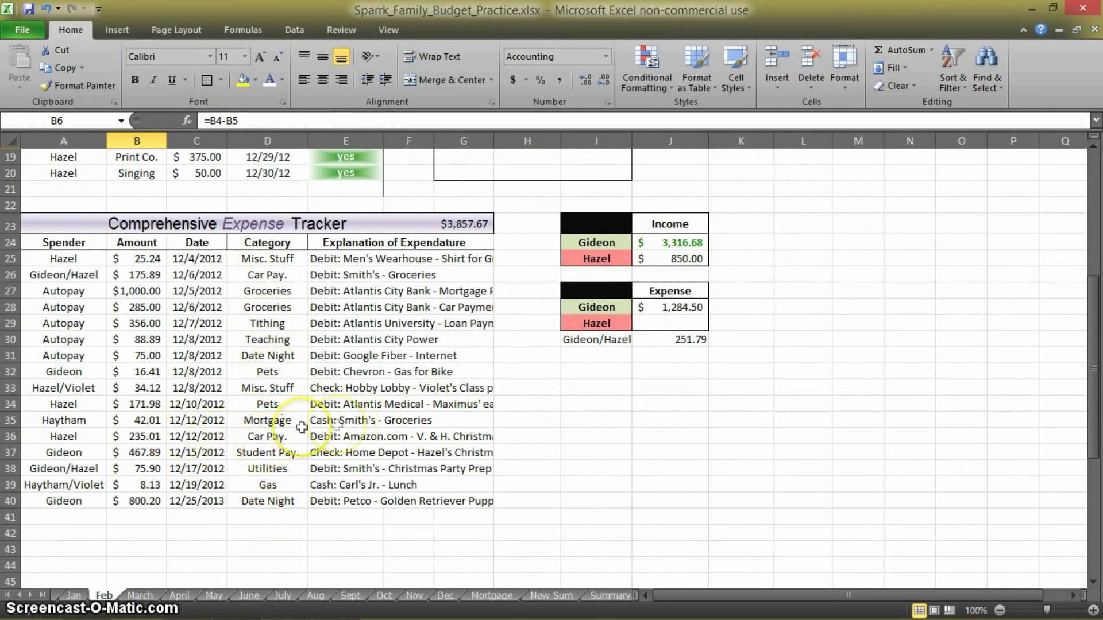
click(267, 420)
click(325, 420)
click(276, 425)
click(334, 420)
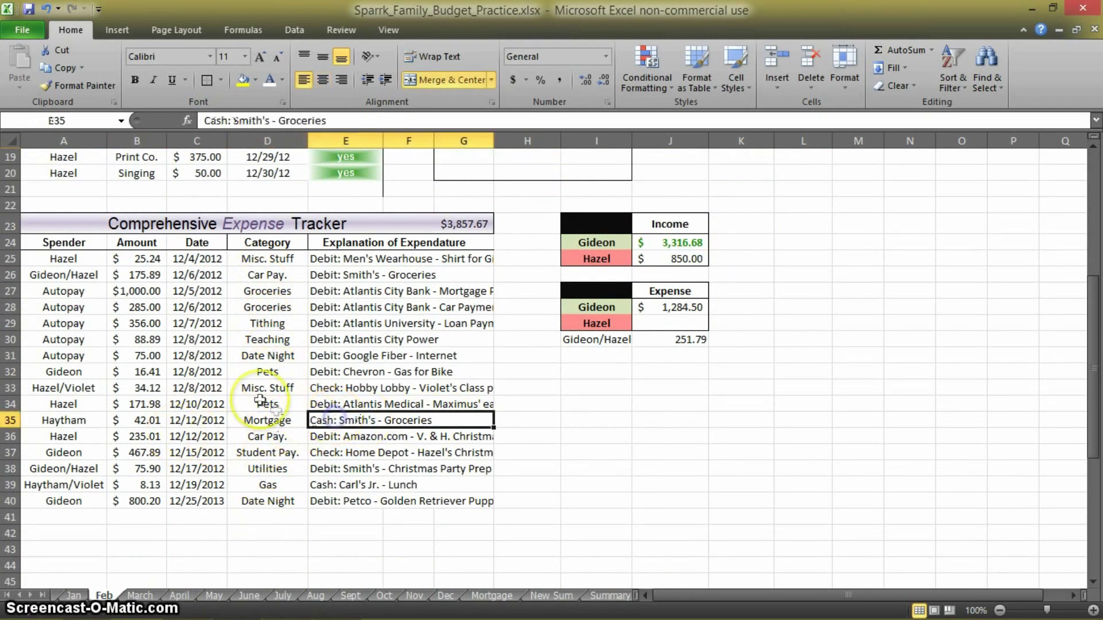
scroll(270, 402, up, 6)
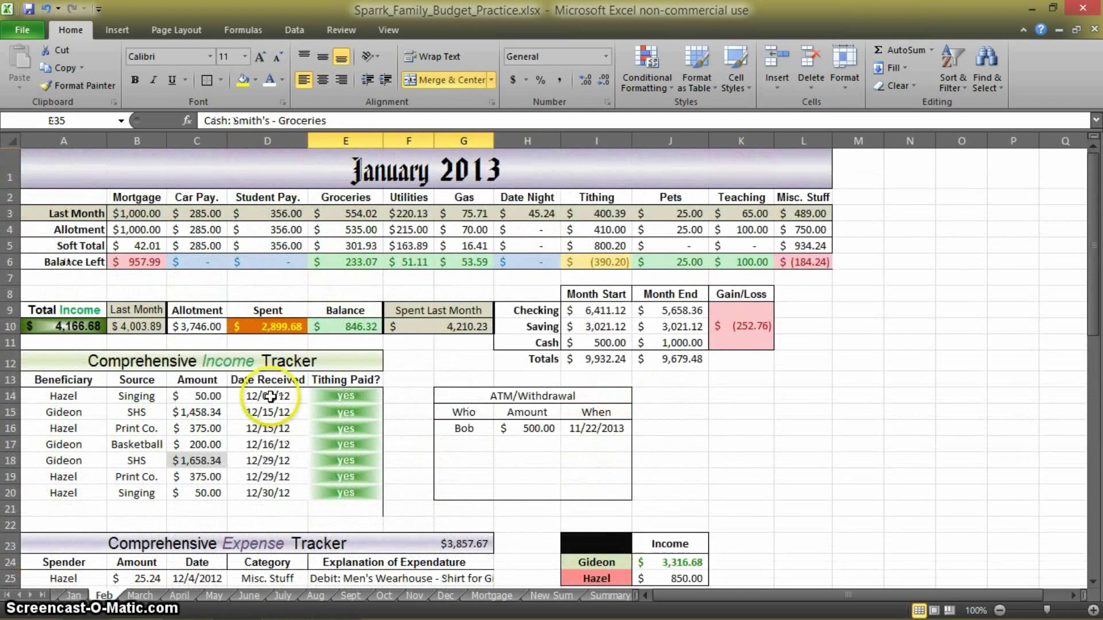
click(198, 246)
Copy B5's SUMIF over C5's =B28+B53 and change its criterion to "Car Pay.".
click(144, 246)
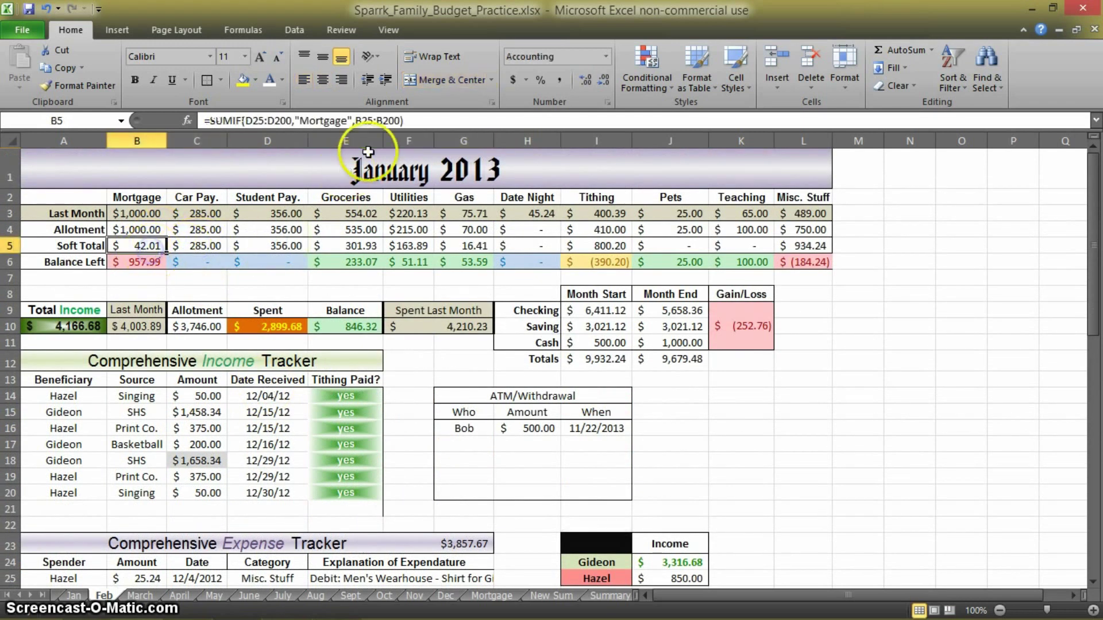
click(418, 121)
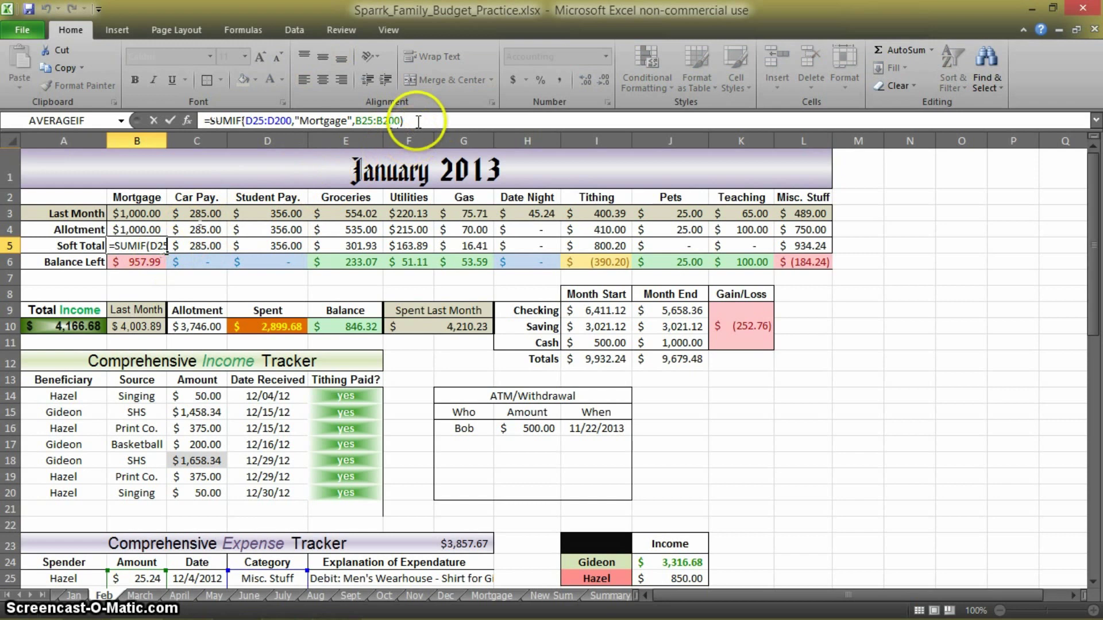
drag(405, 120, 197, 122)
key(ctrl+c)
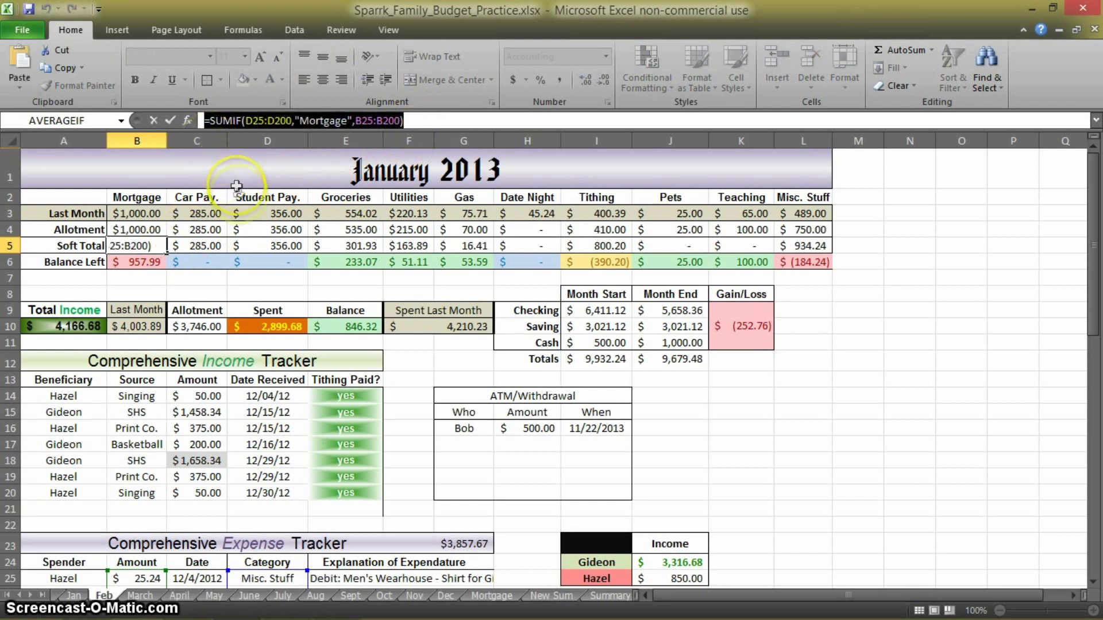
key(Escape)
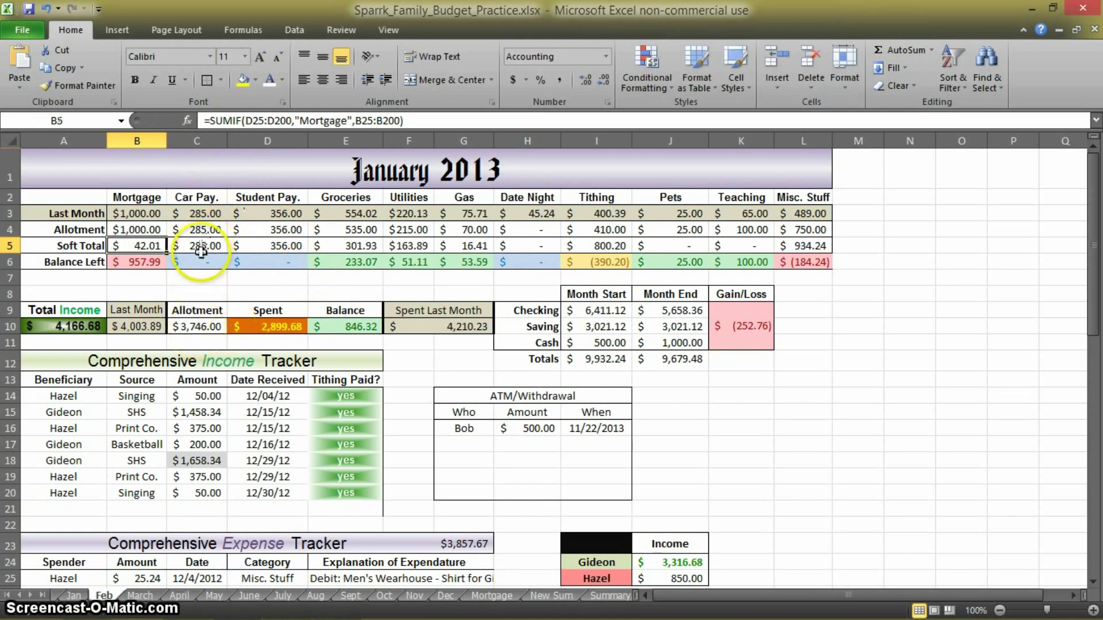
click(202, 249)
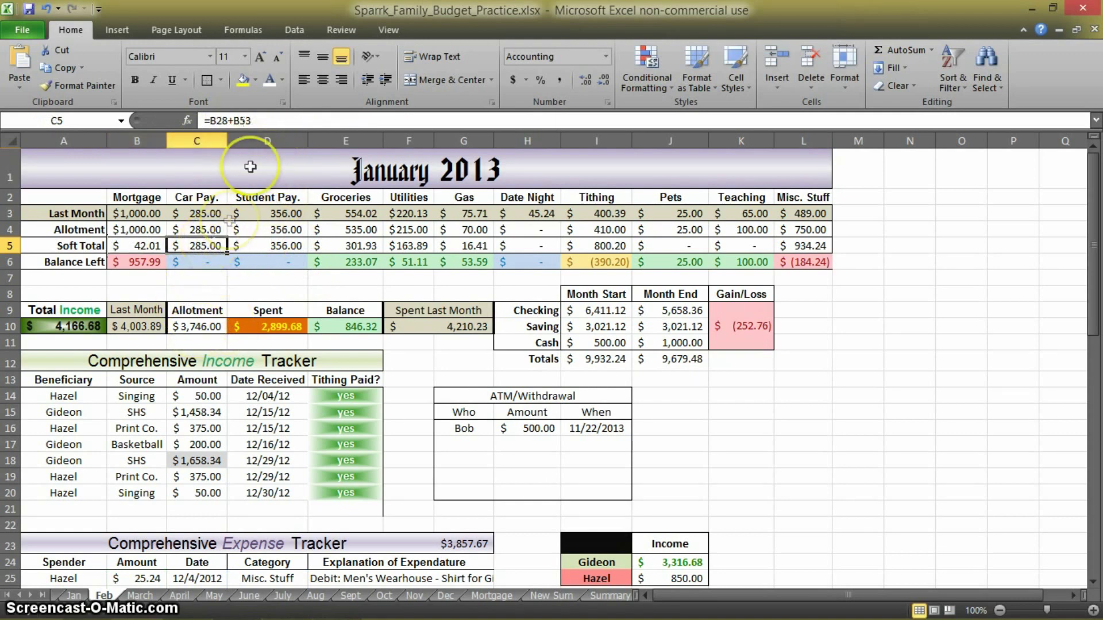
drag(262, 124, 202, 122)
key(ctrl+v)
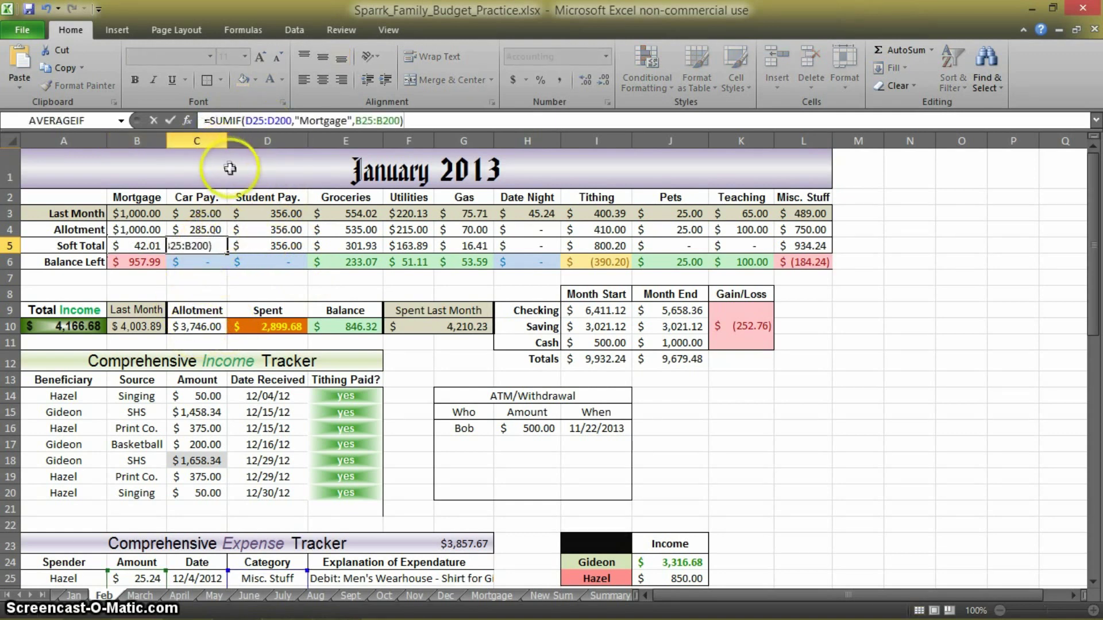
click(343, 121)
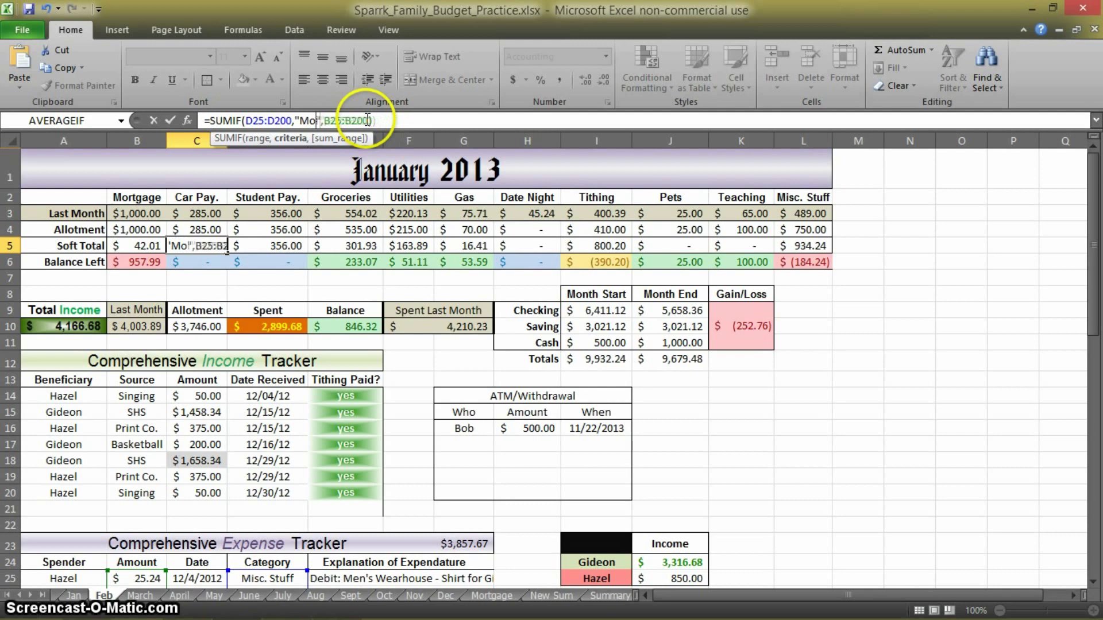
key(BackSpace)
key(BackSpace)
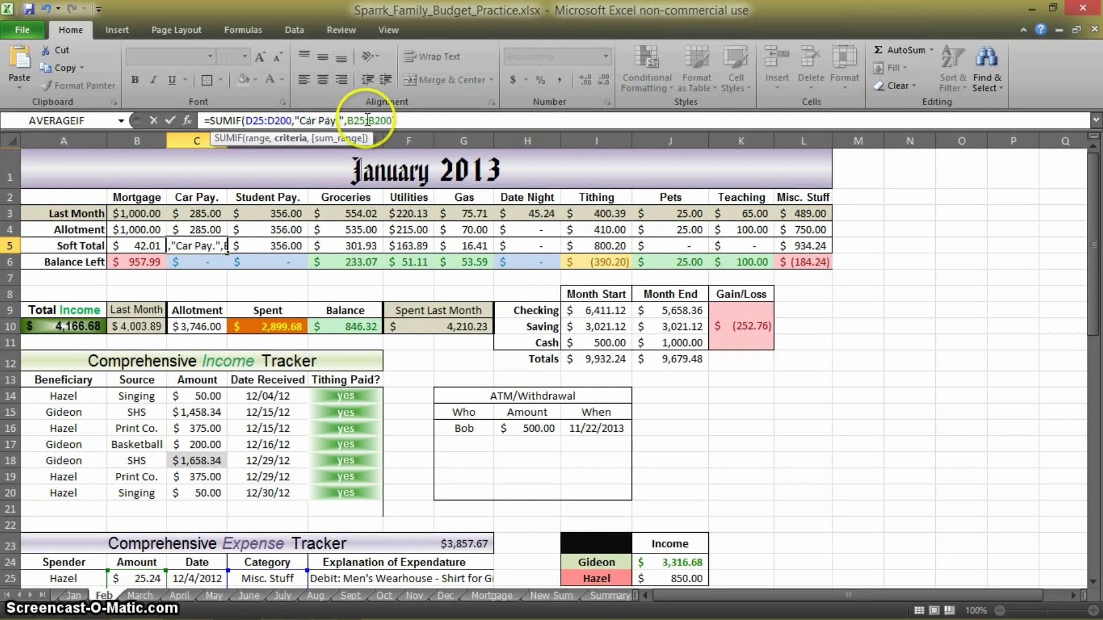
key(Return)
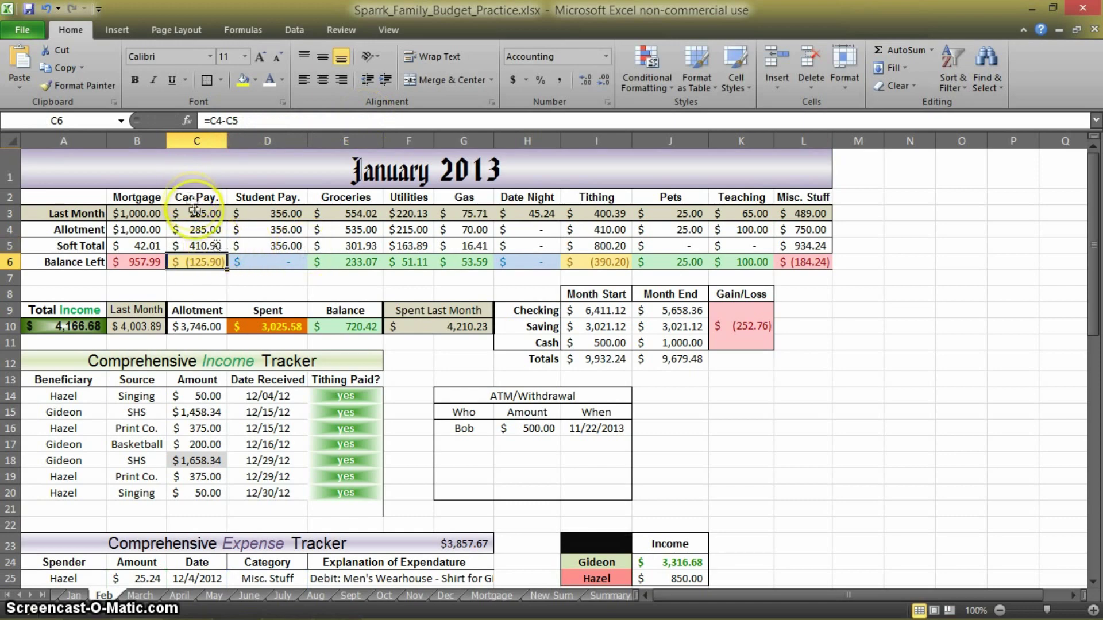
scroll(194, 210, down, 5)
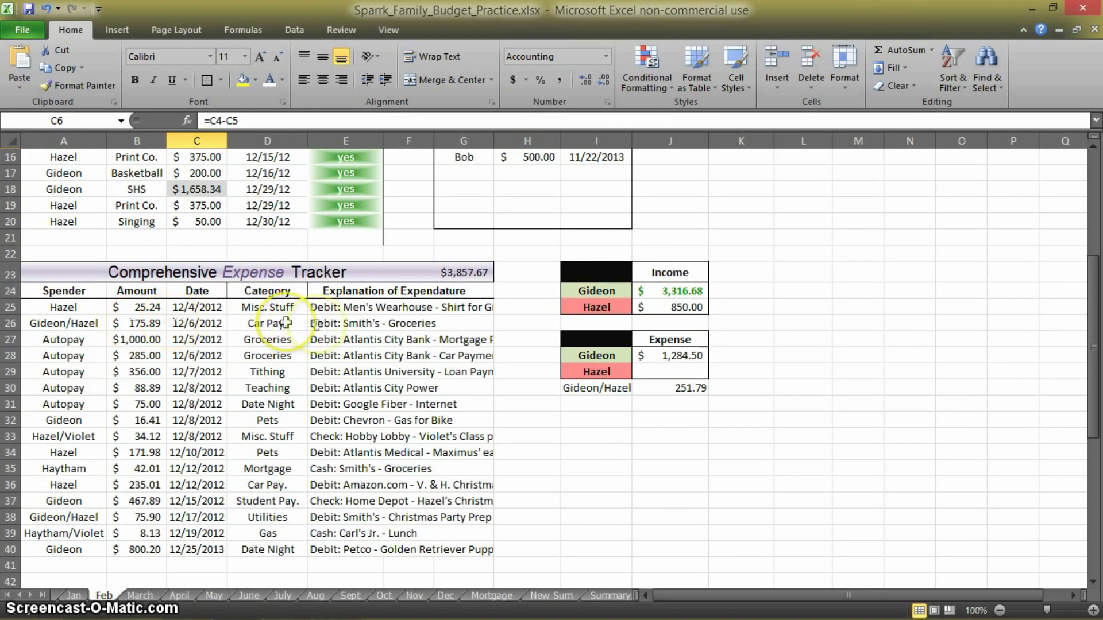
scroll(332, 437, up, 5)
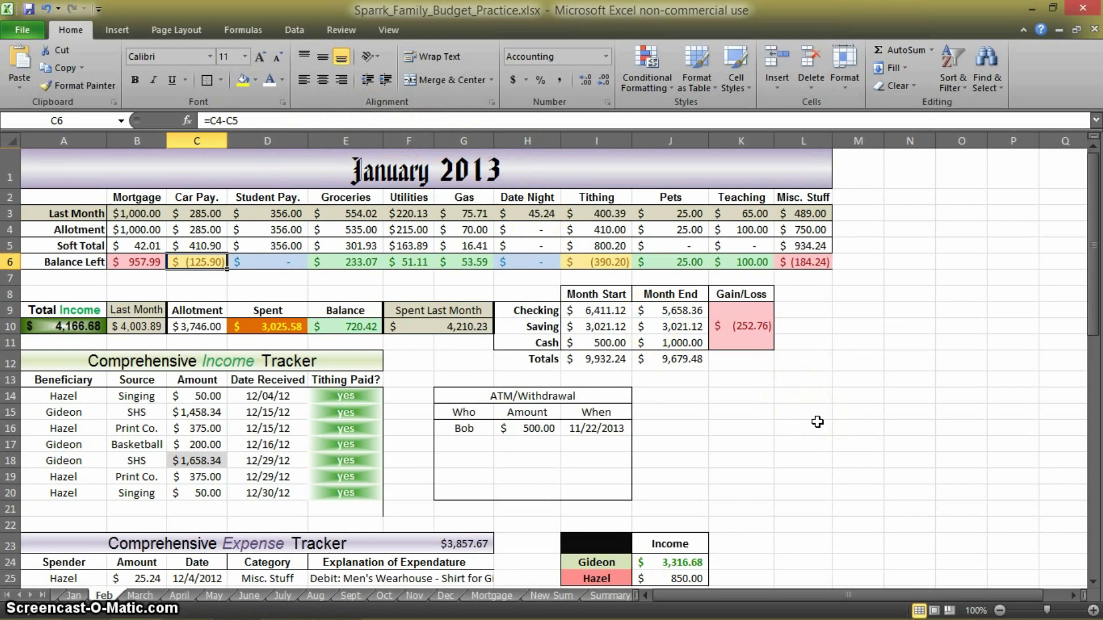
scroll(818, 423, down, 2)
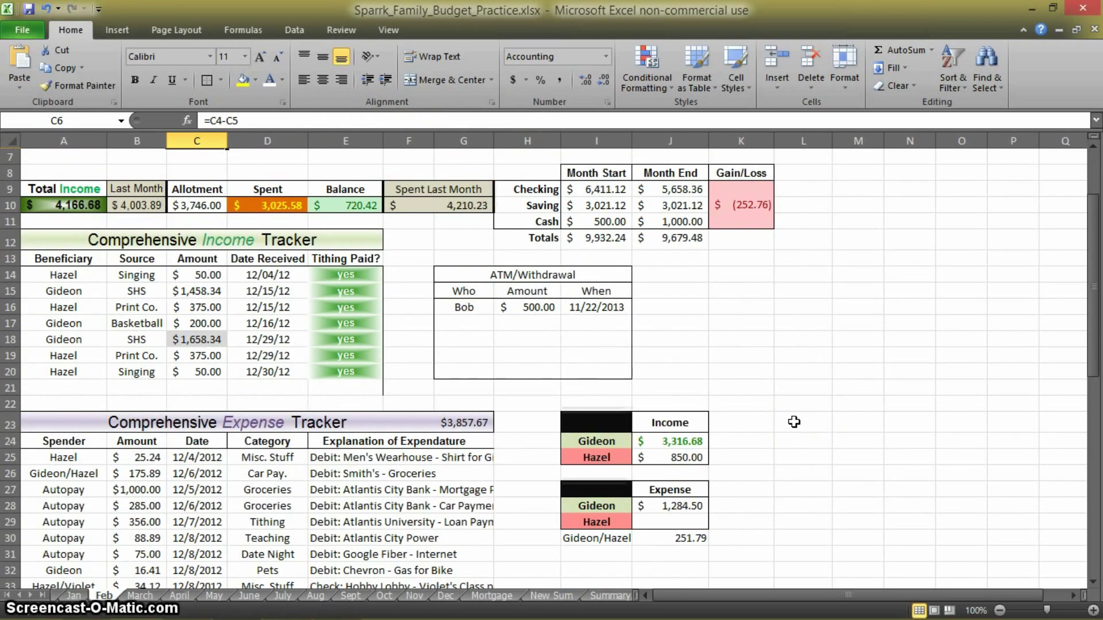
scroll(795, 426, down, 5)
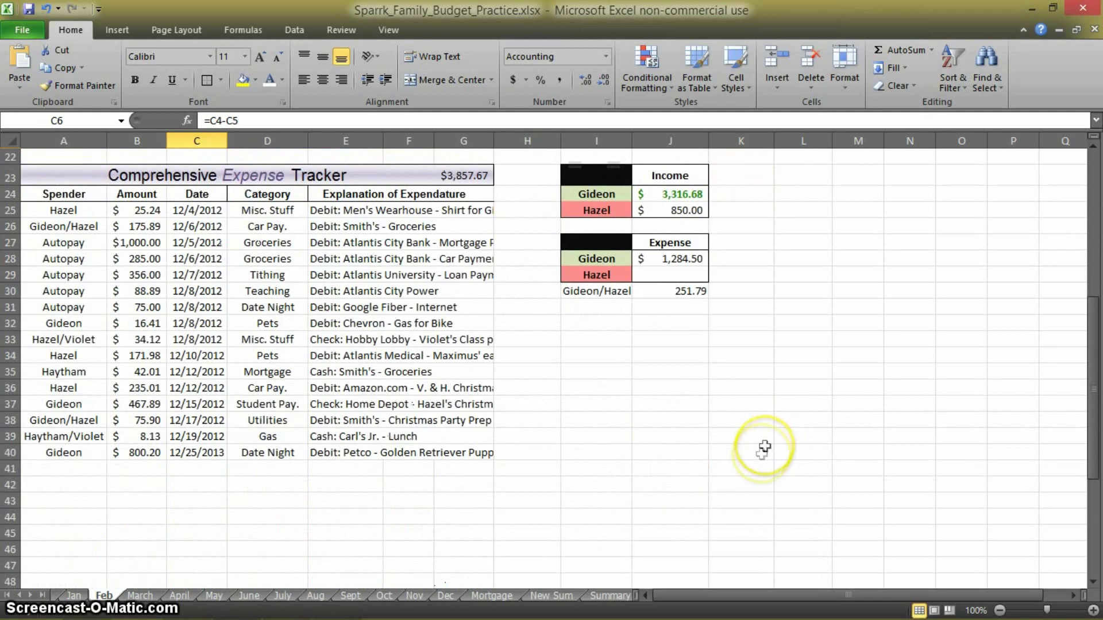
scroll(770, 471, up, 6)
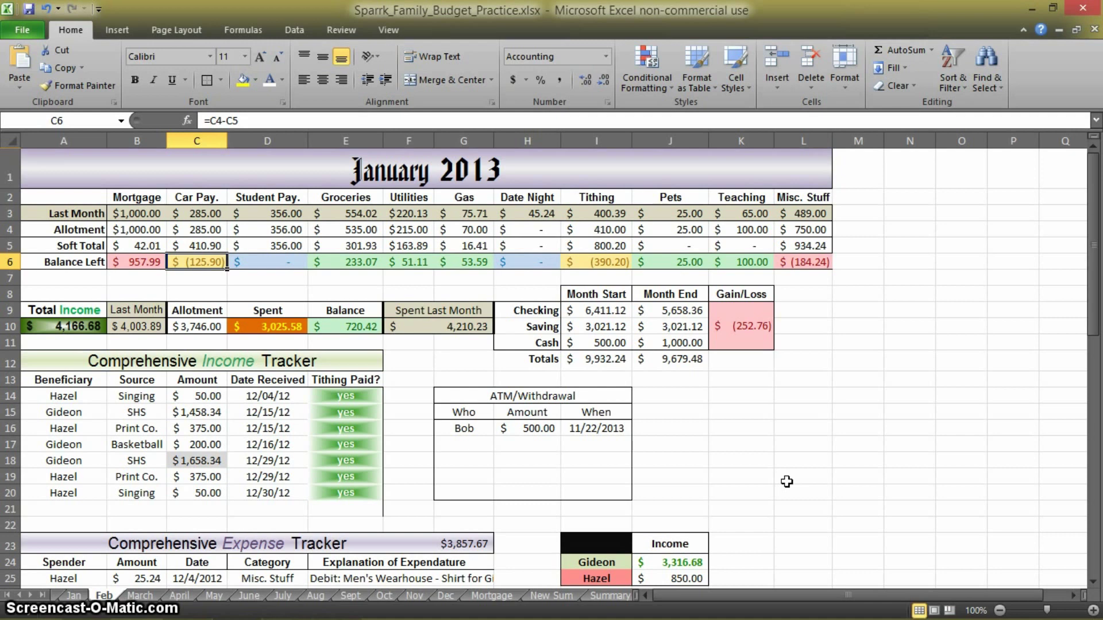
click(782, 506)
key(ctrl+Page_Up)
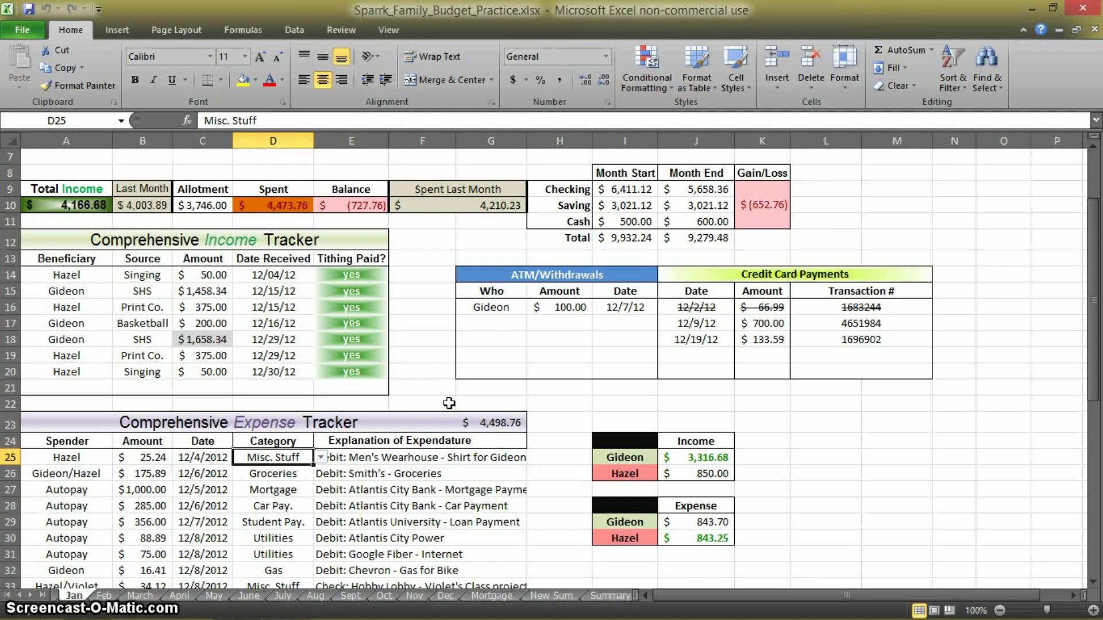
key(alt+Tab)
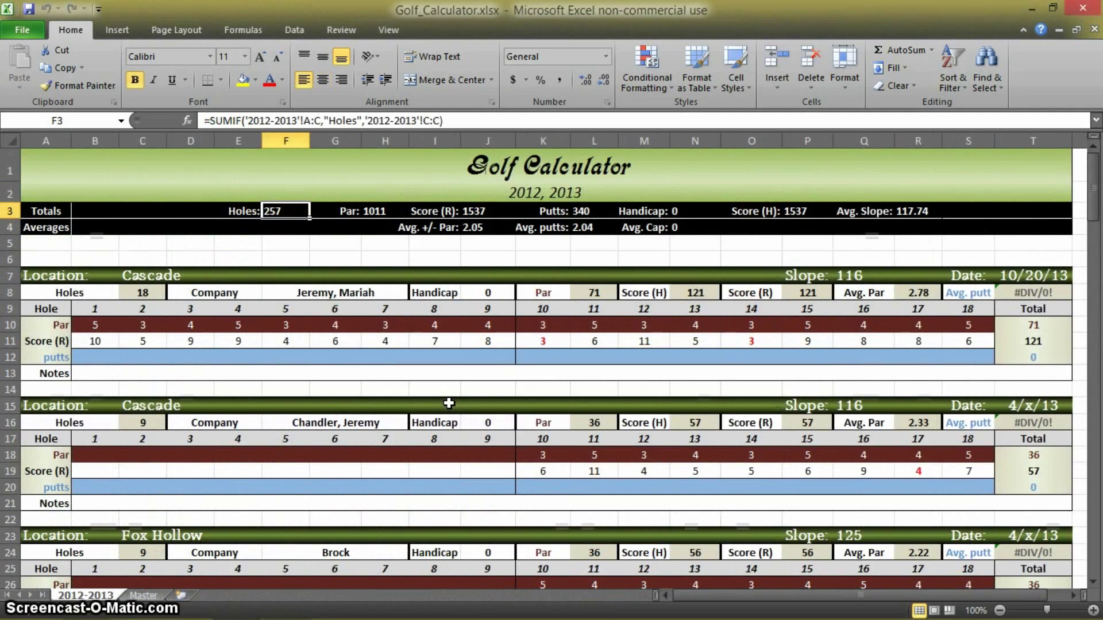